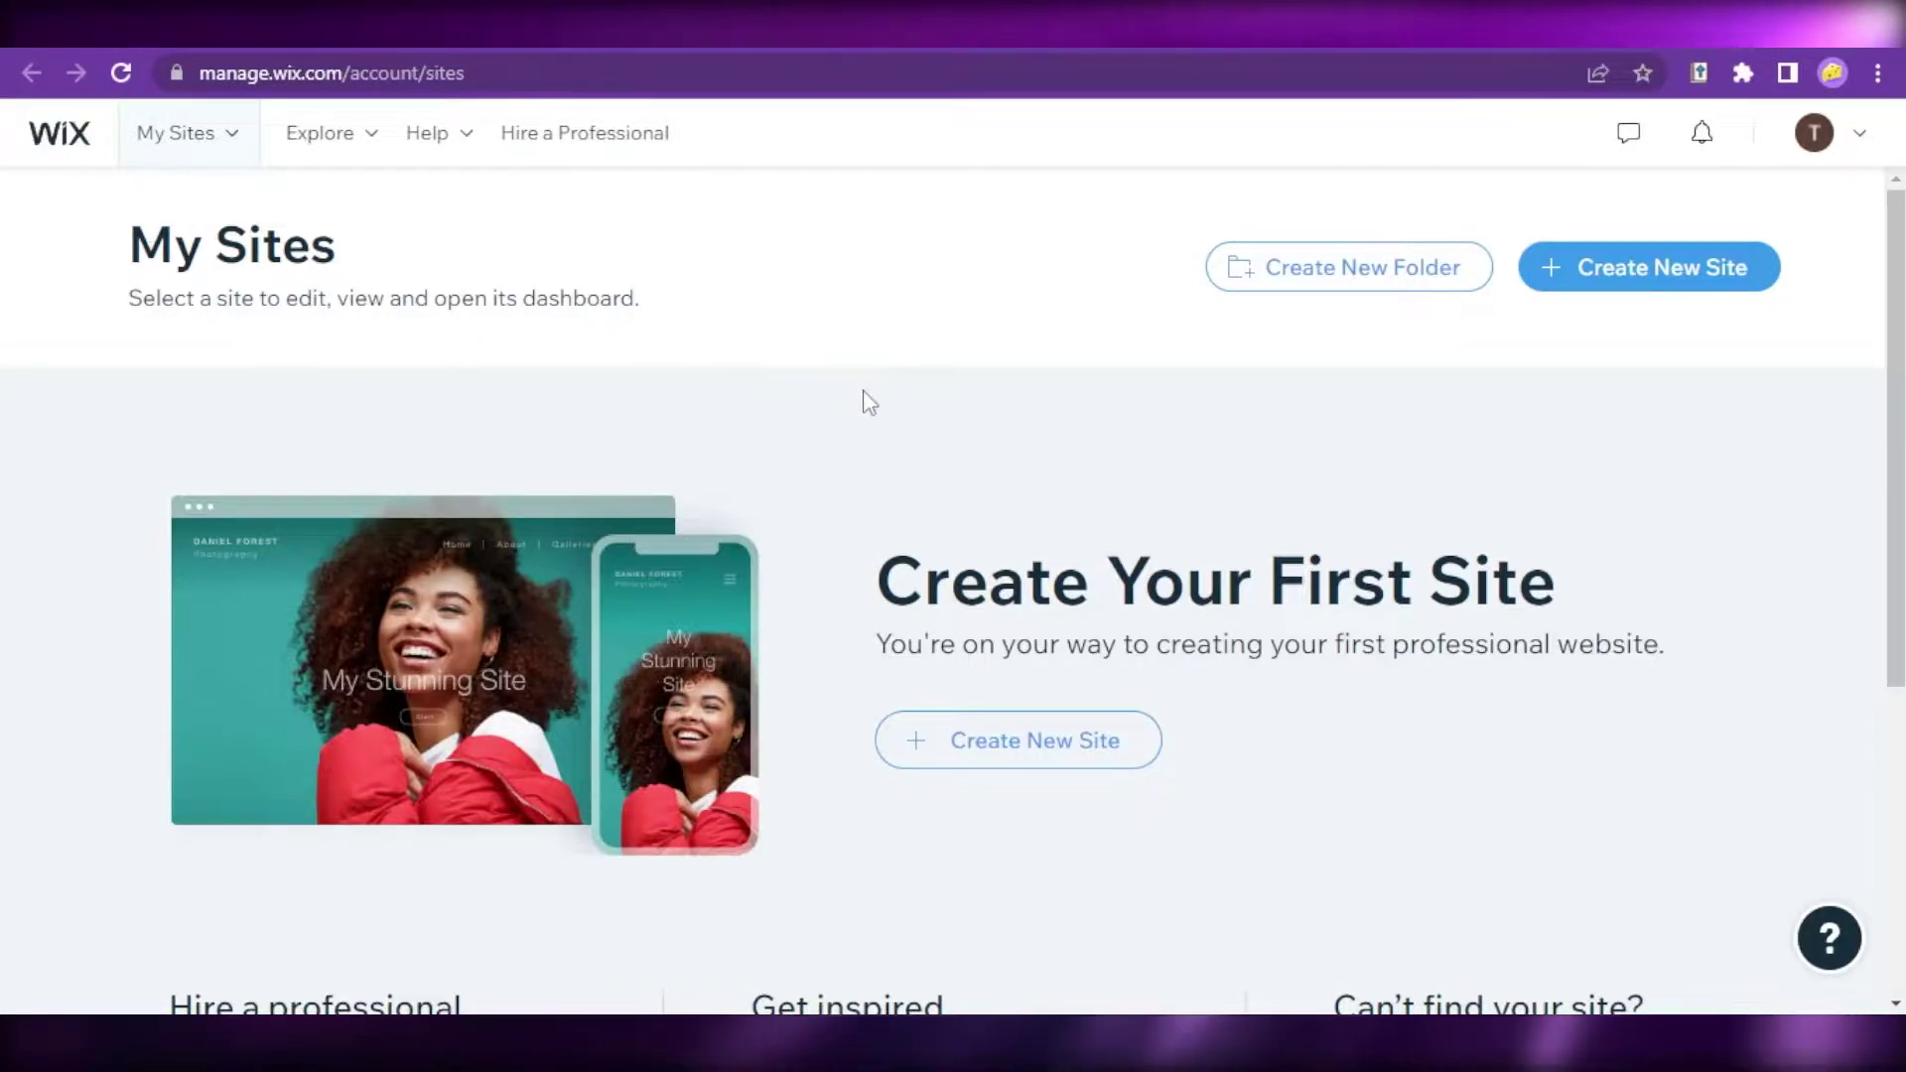
click(1859, 132)
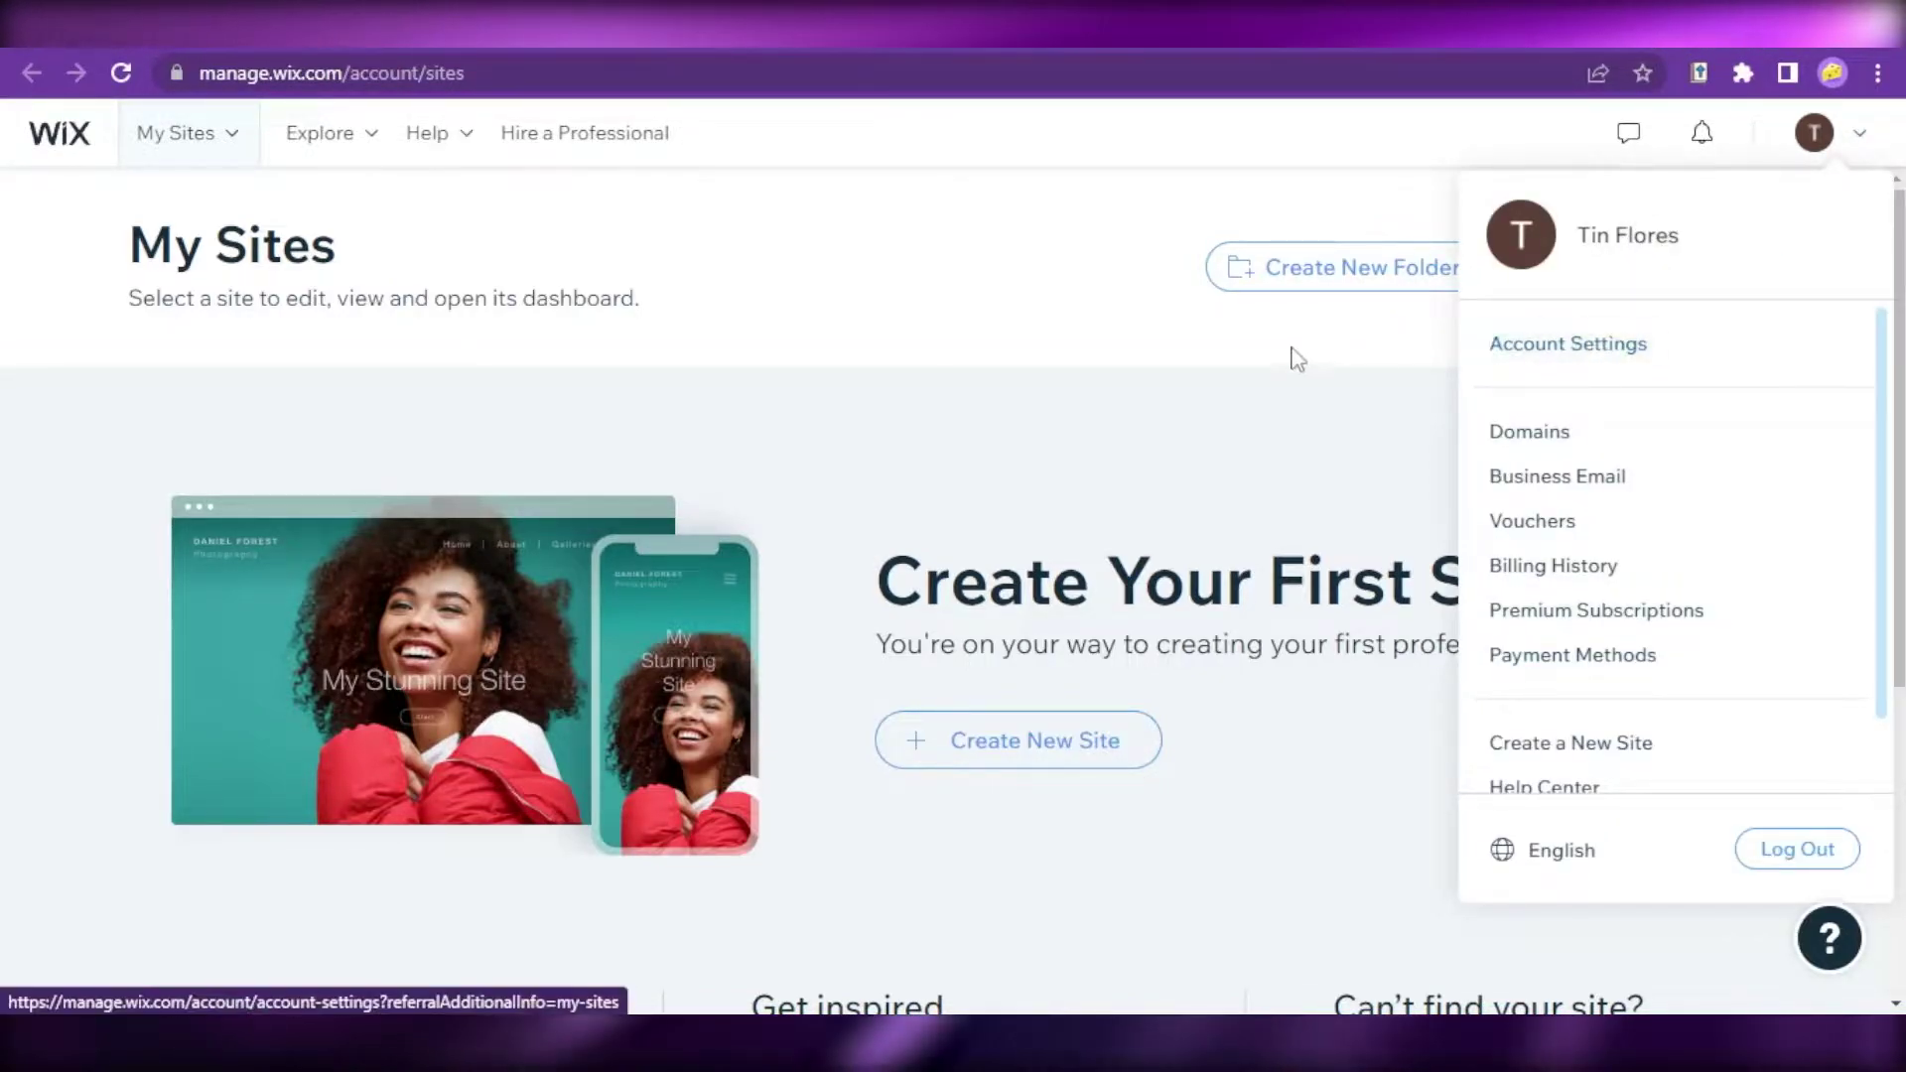
scroll(1409, 466, down, 5)
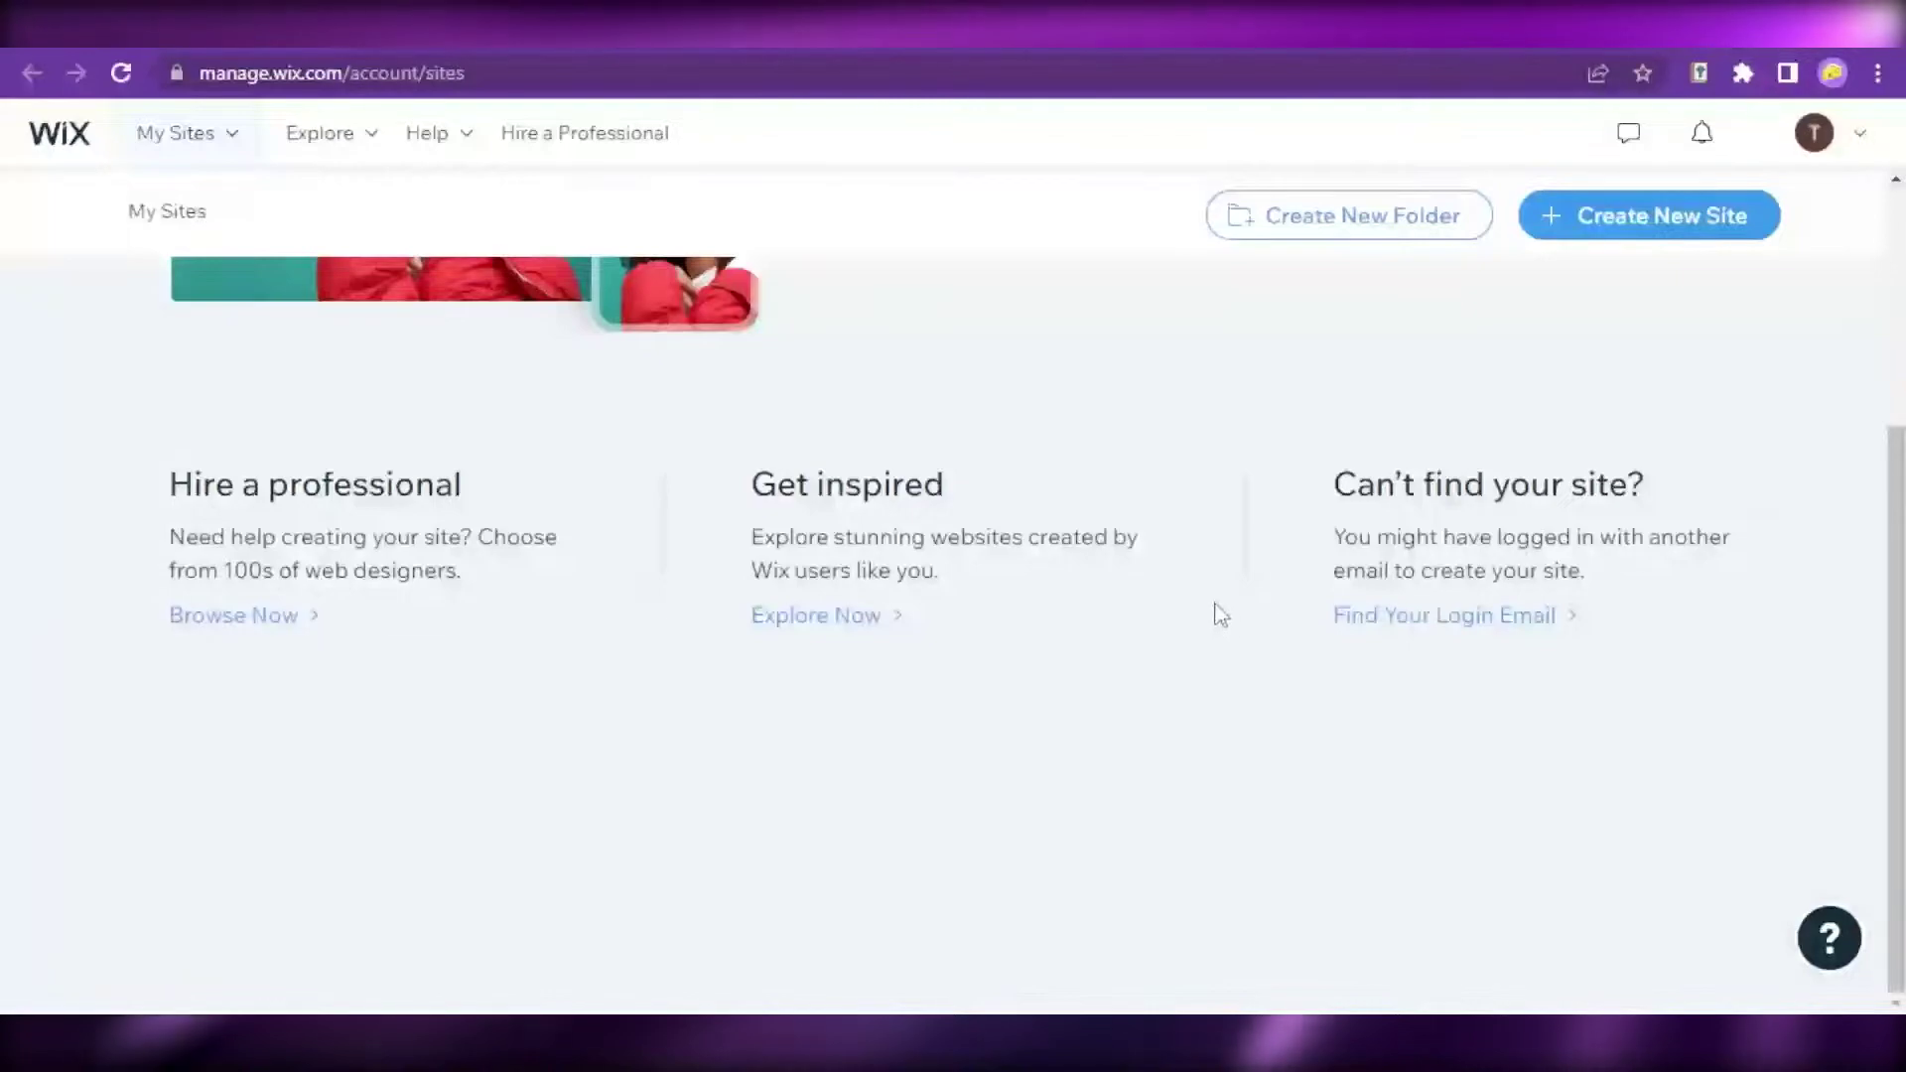
scroll(1221, 615, up, 5)
click(1861, 132)
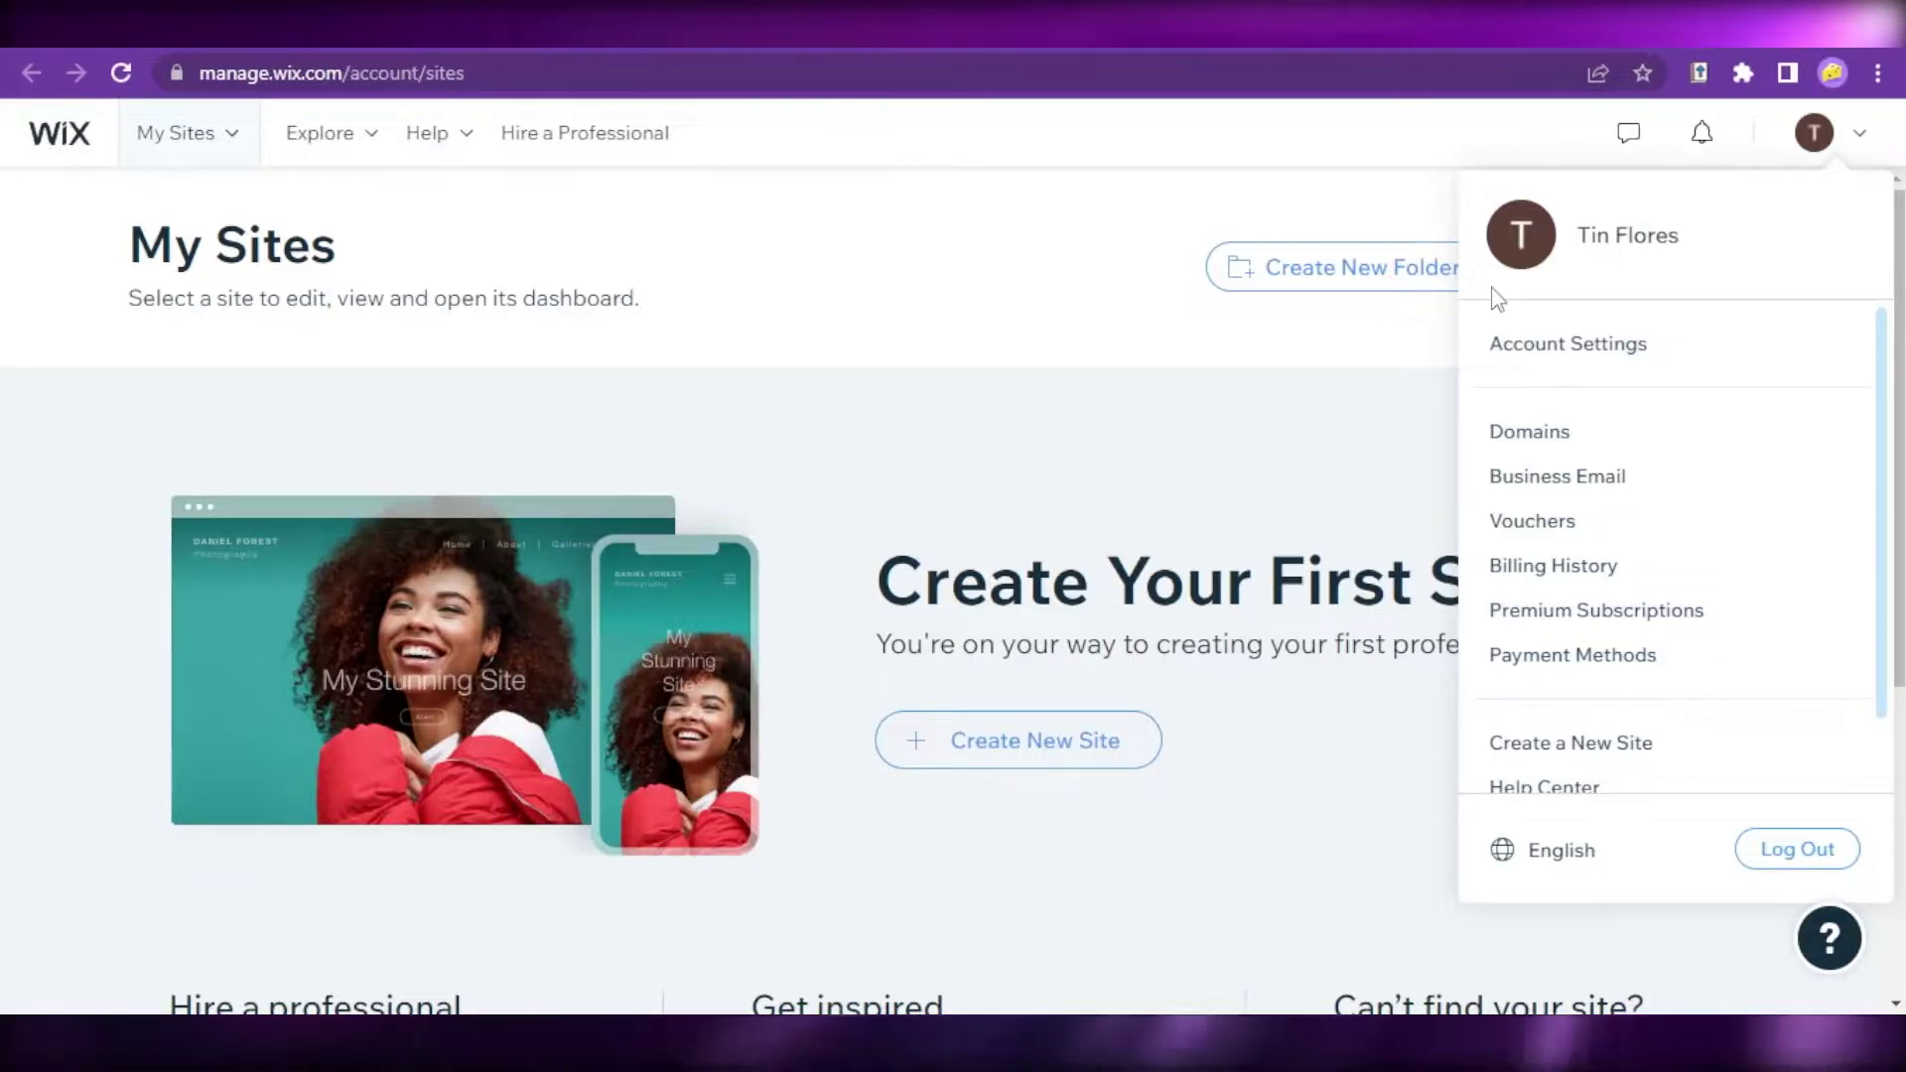
click(901, 463)
scroll(1330, 710, down, 5)
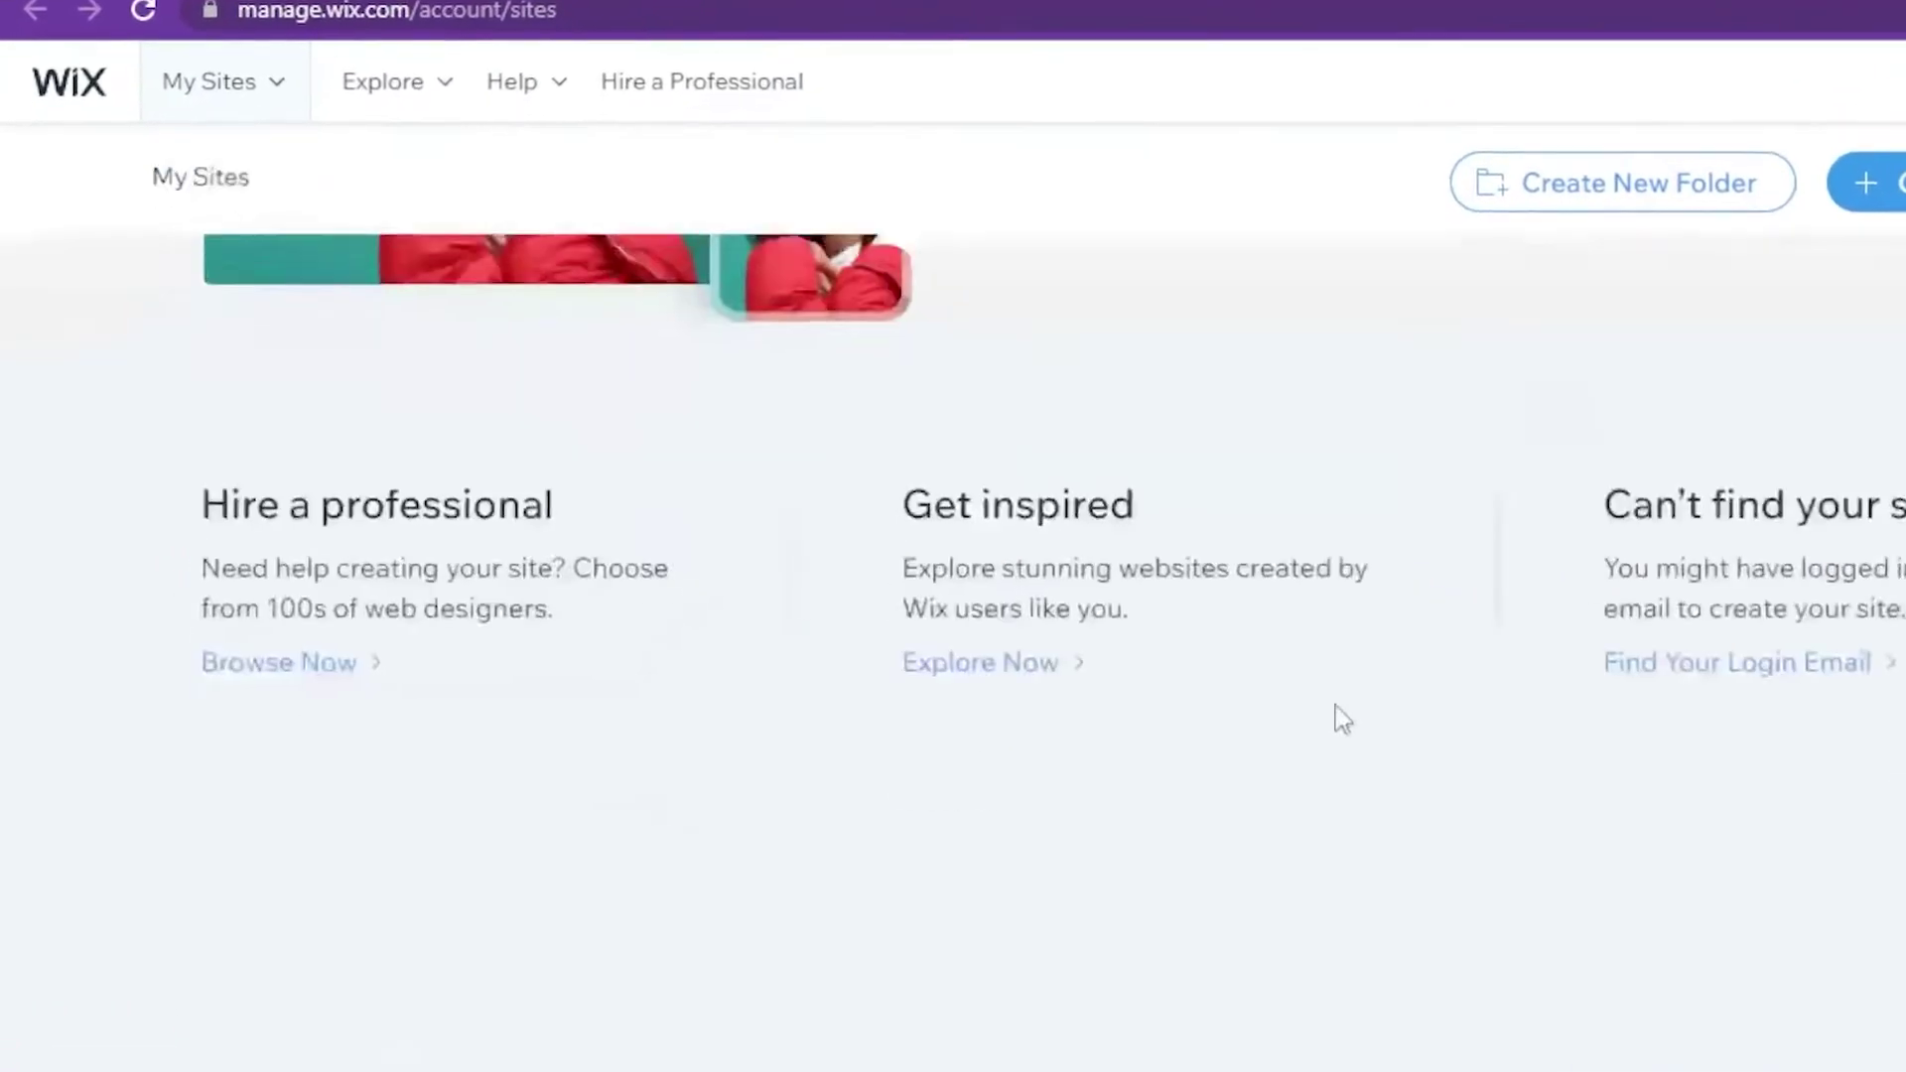
scroll(1429, 715, up, 5)
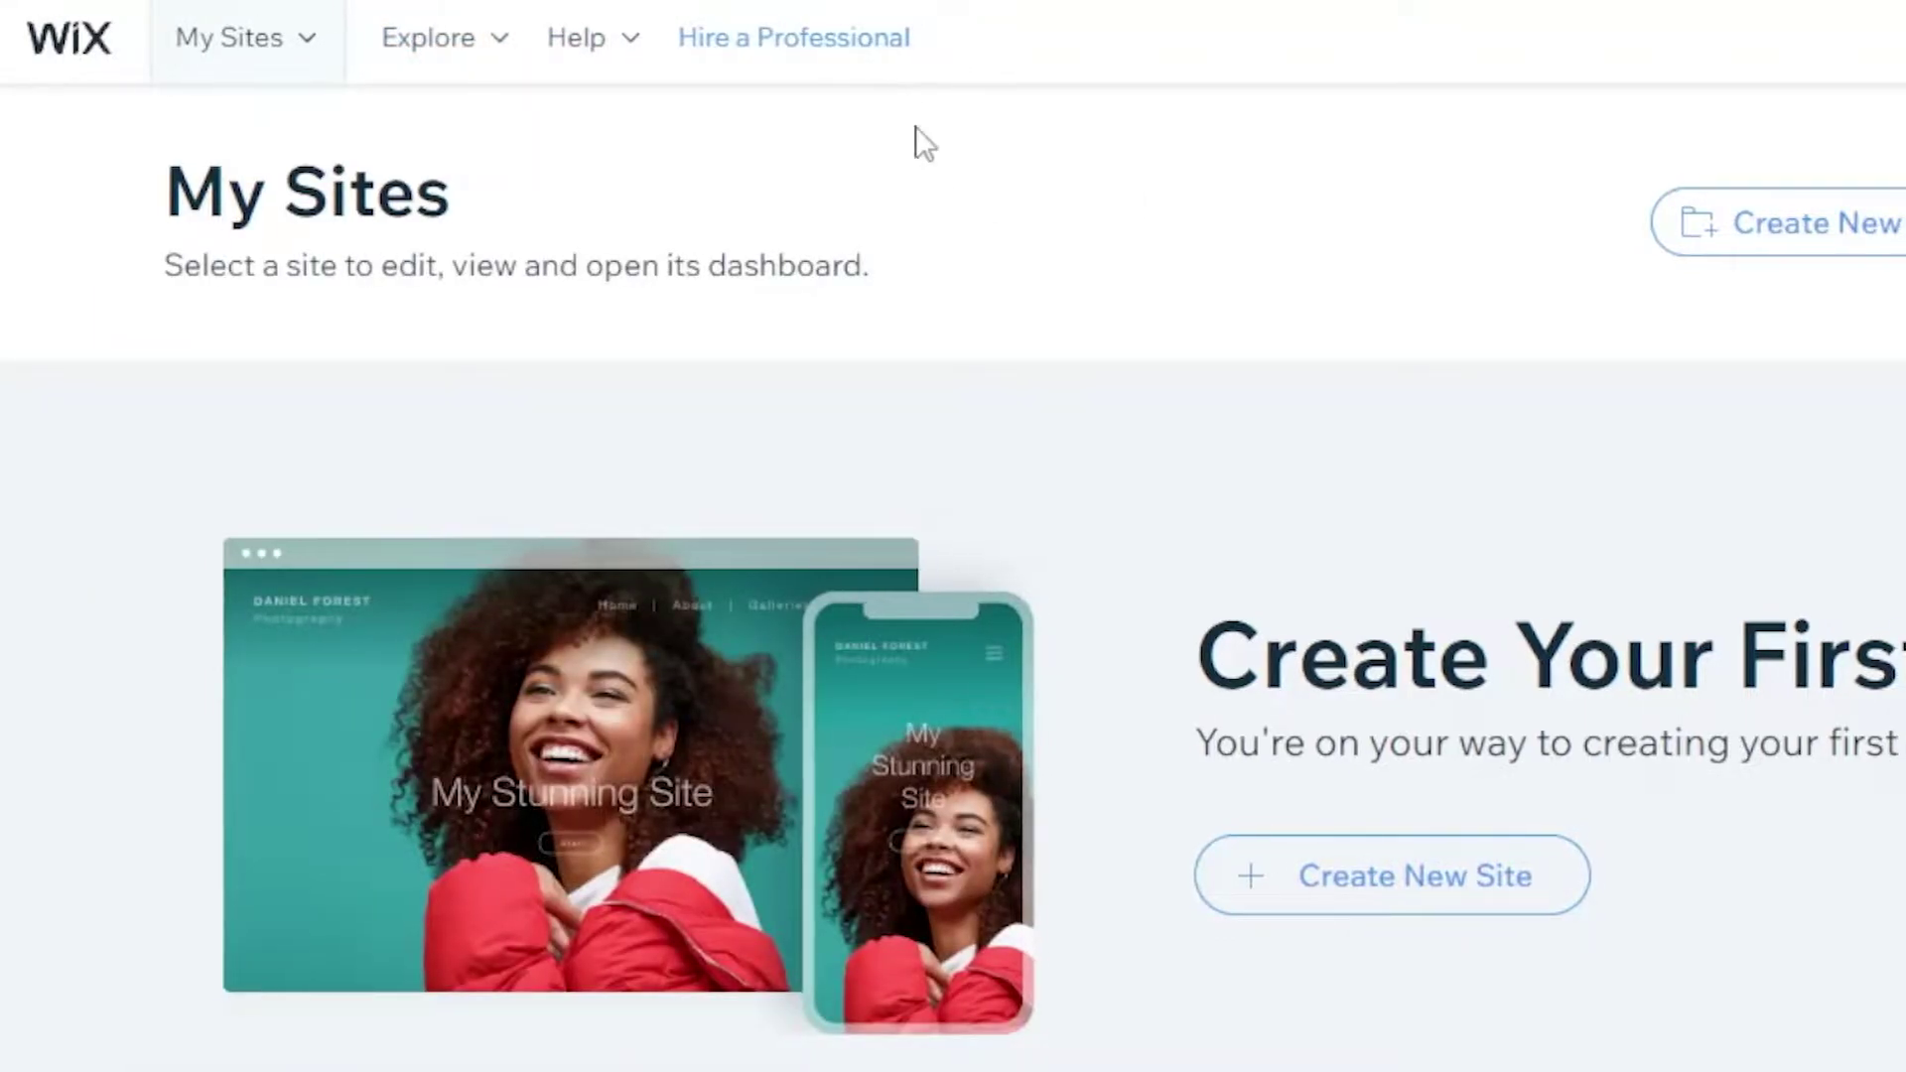
click(1724, 43)
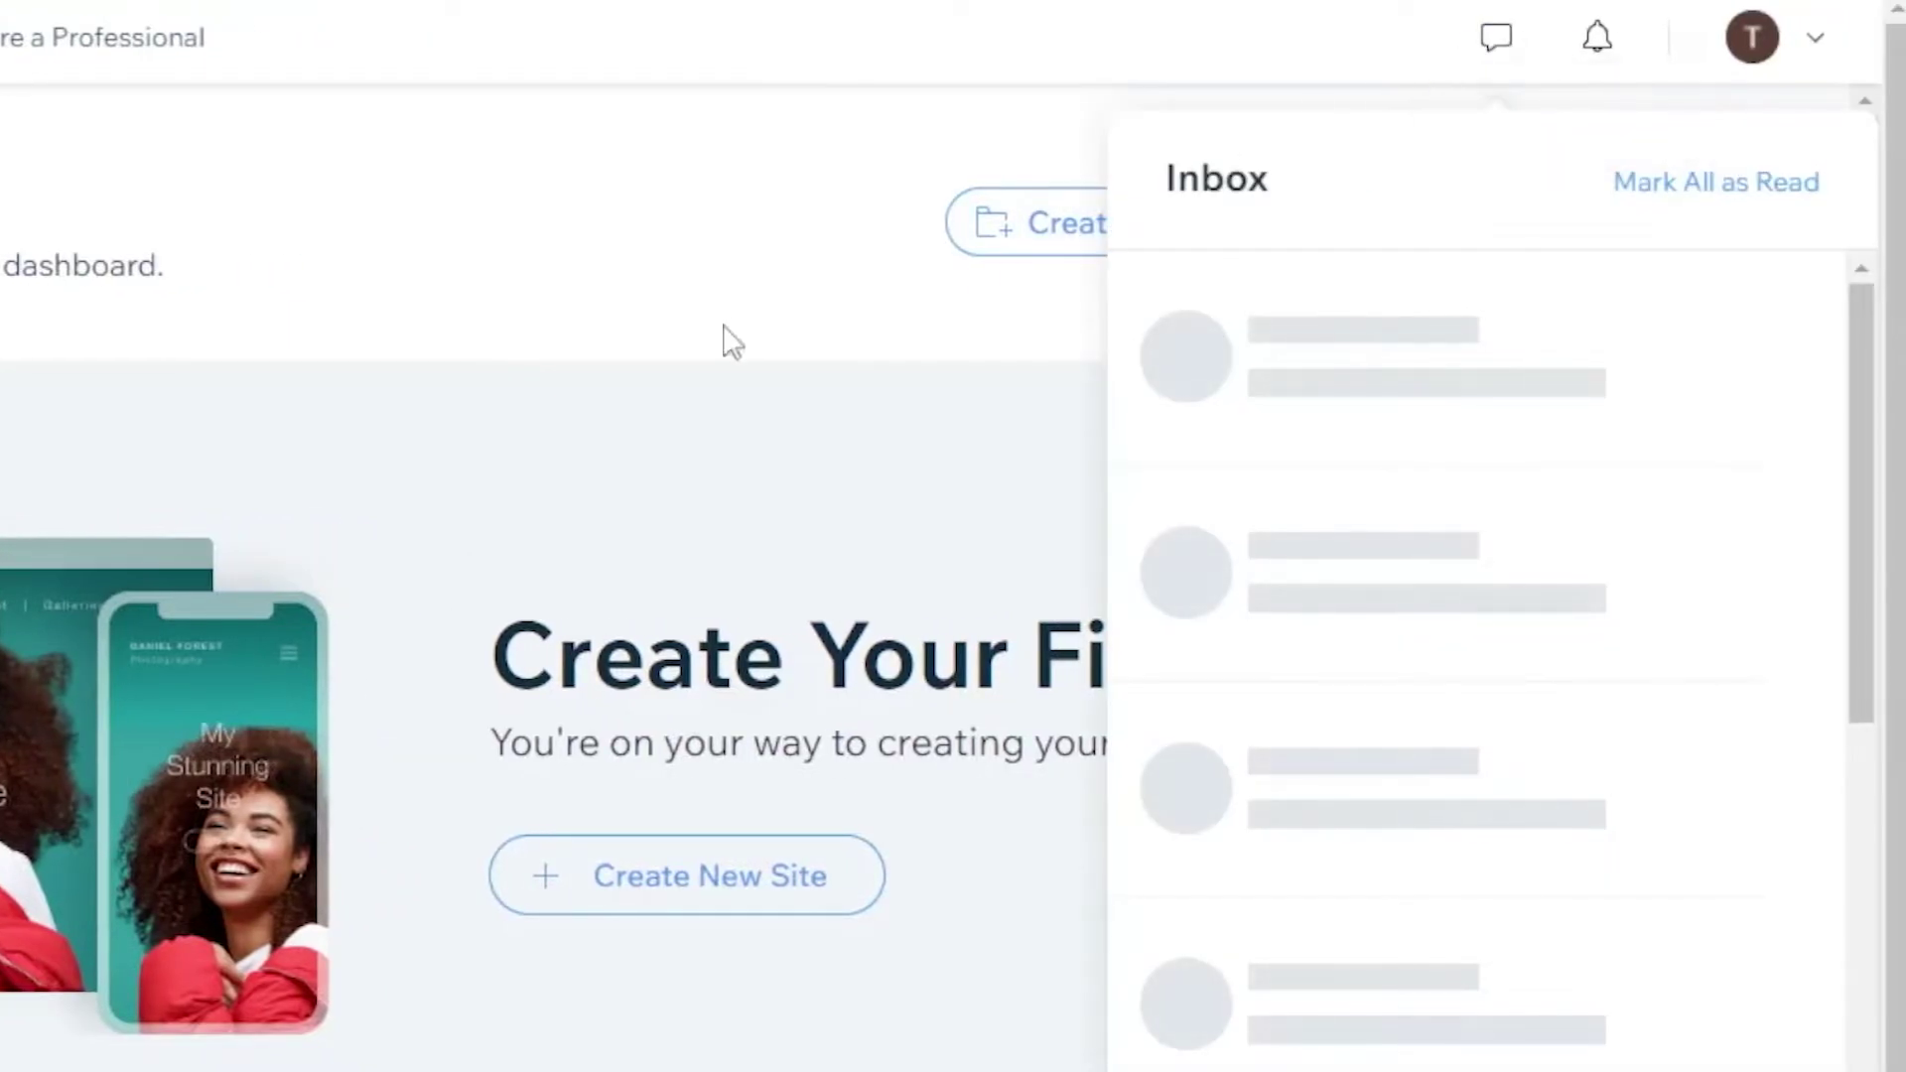
click(1498, 40)
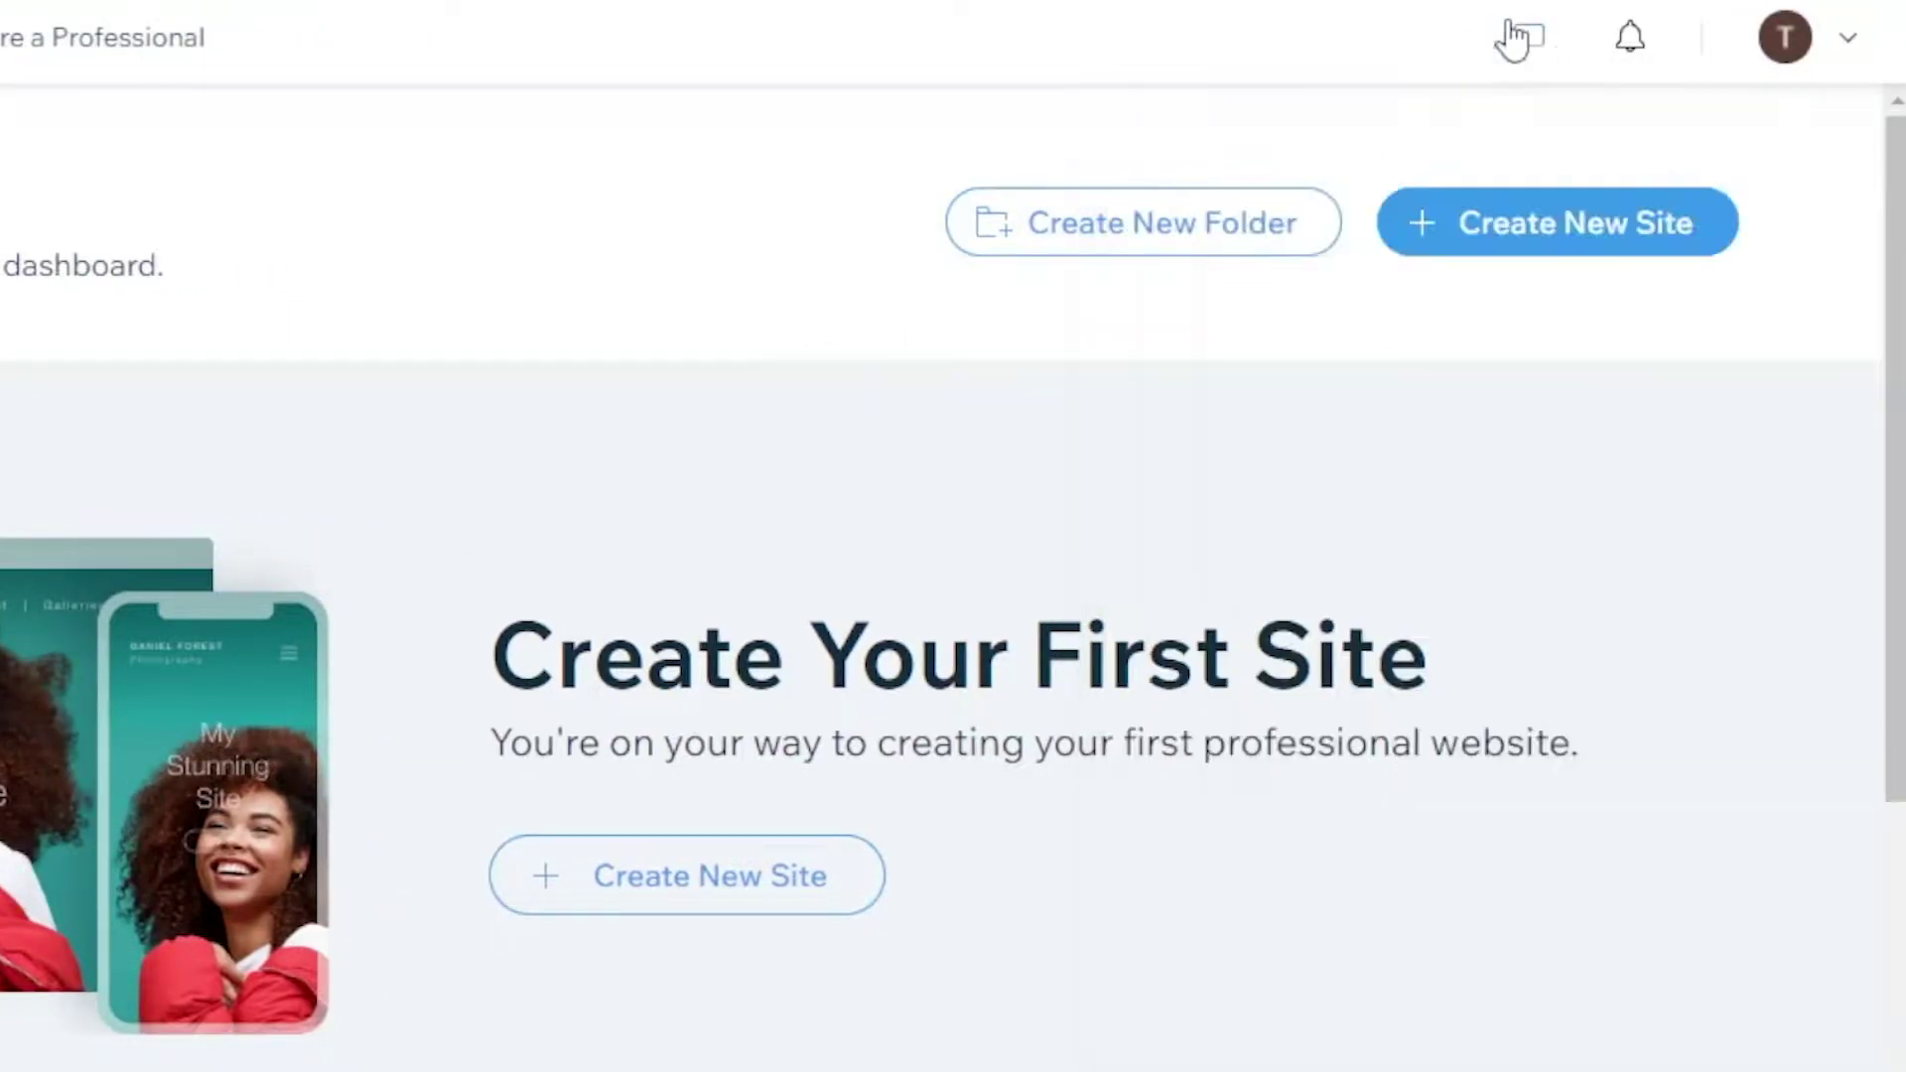
click(1627, 48)
click(1576, 41)
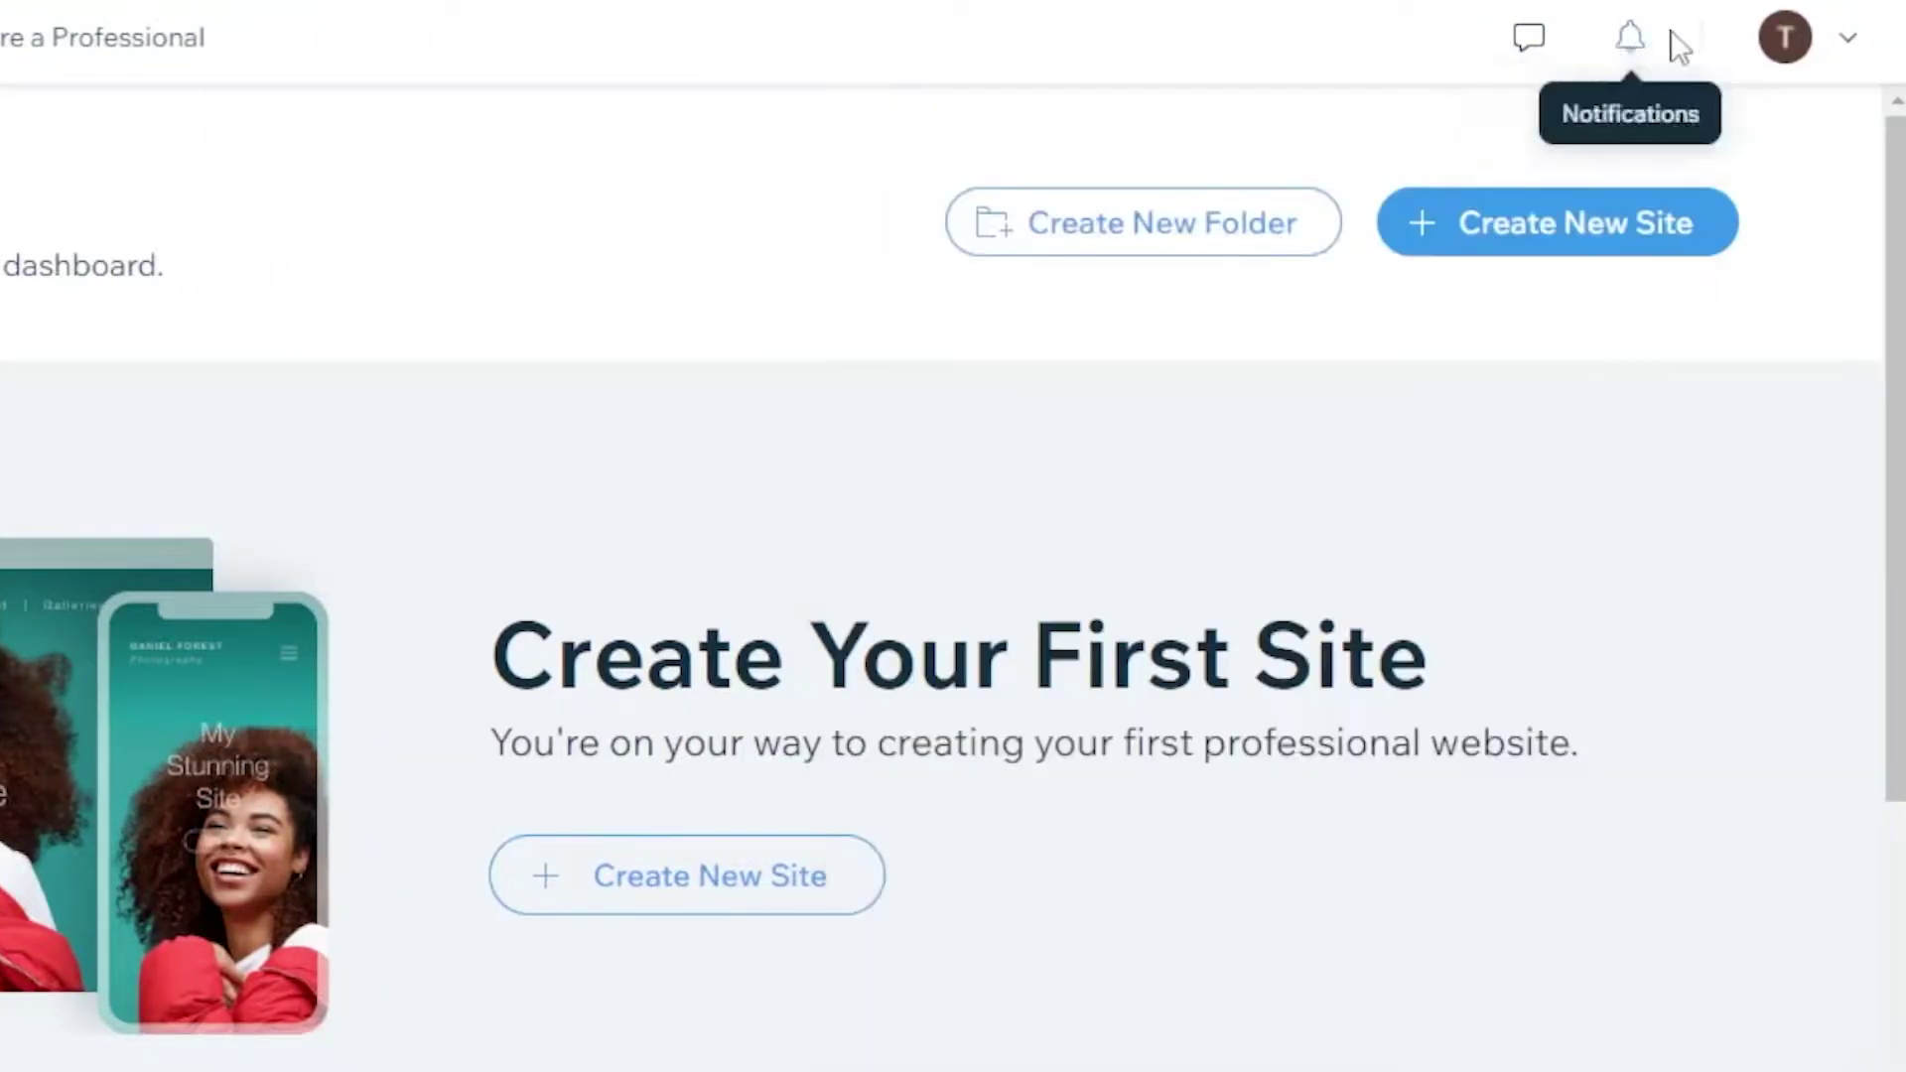
click(1833, 47)
click(1834, 47)
scroll(1112, 814, down, 1)
scroll(1105, 361, up, 1)
scroll(1004, 830, down, 6)
scroll(1004, 829, up, 5)
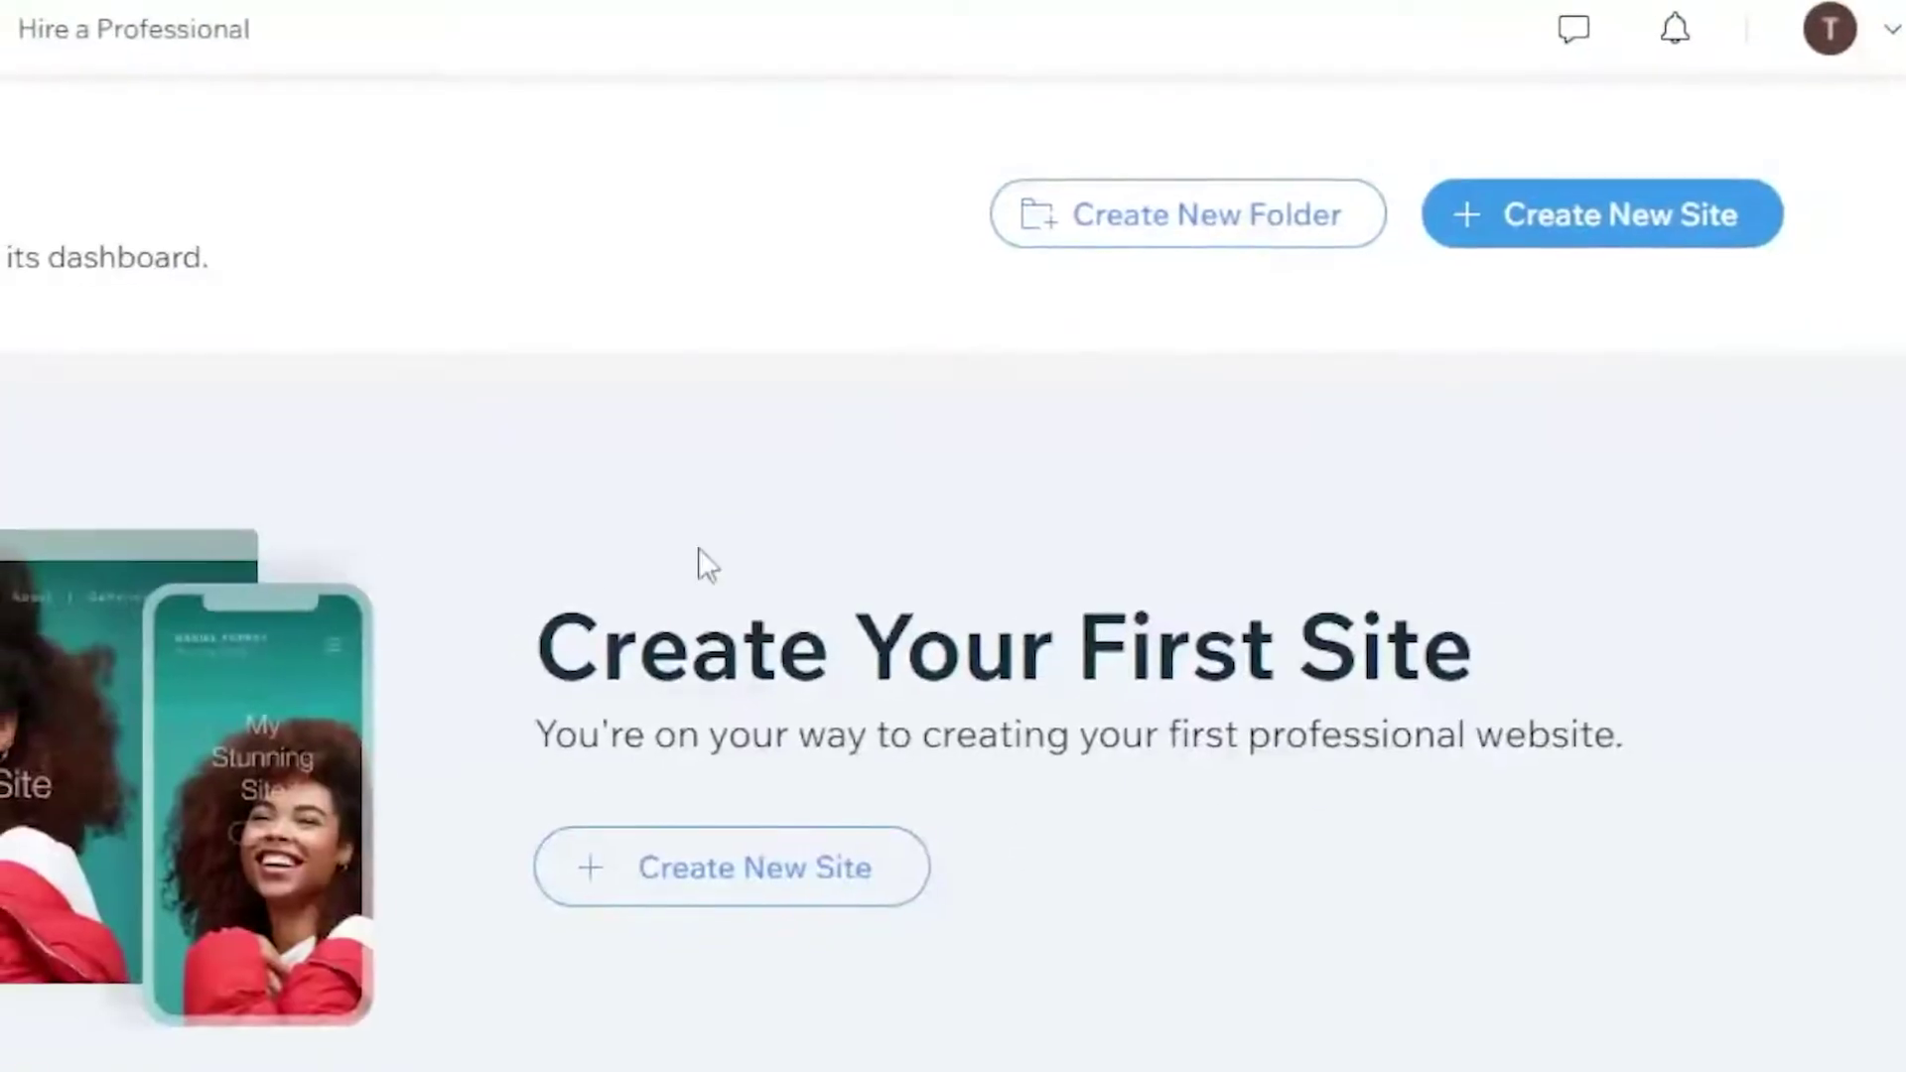
scroll(61, 744, down, 6)
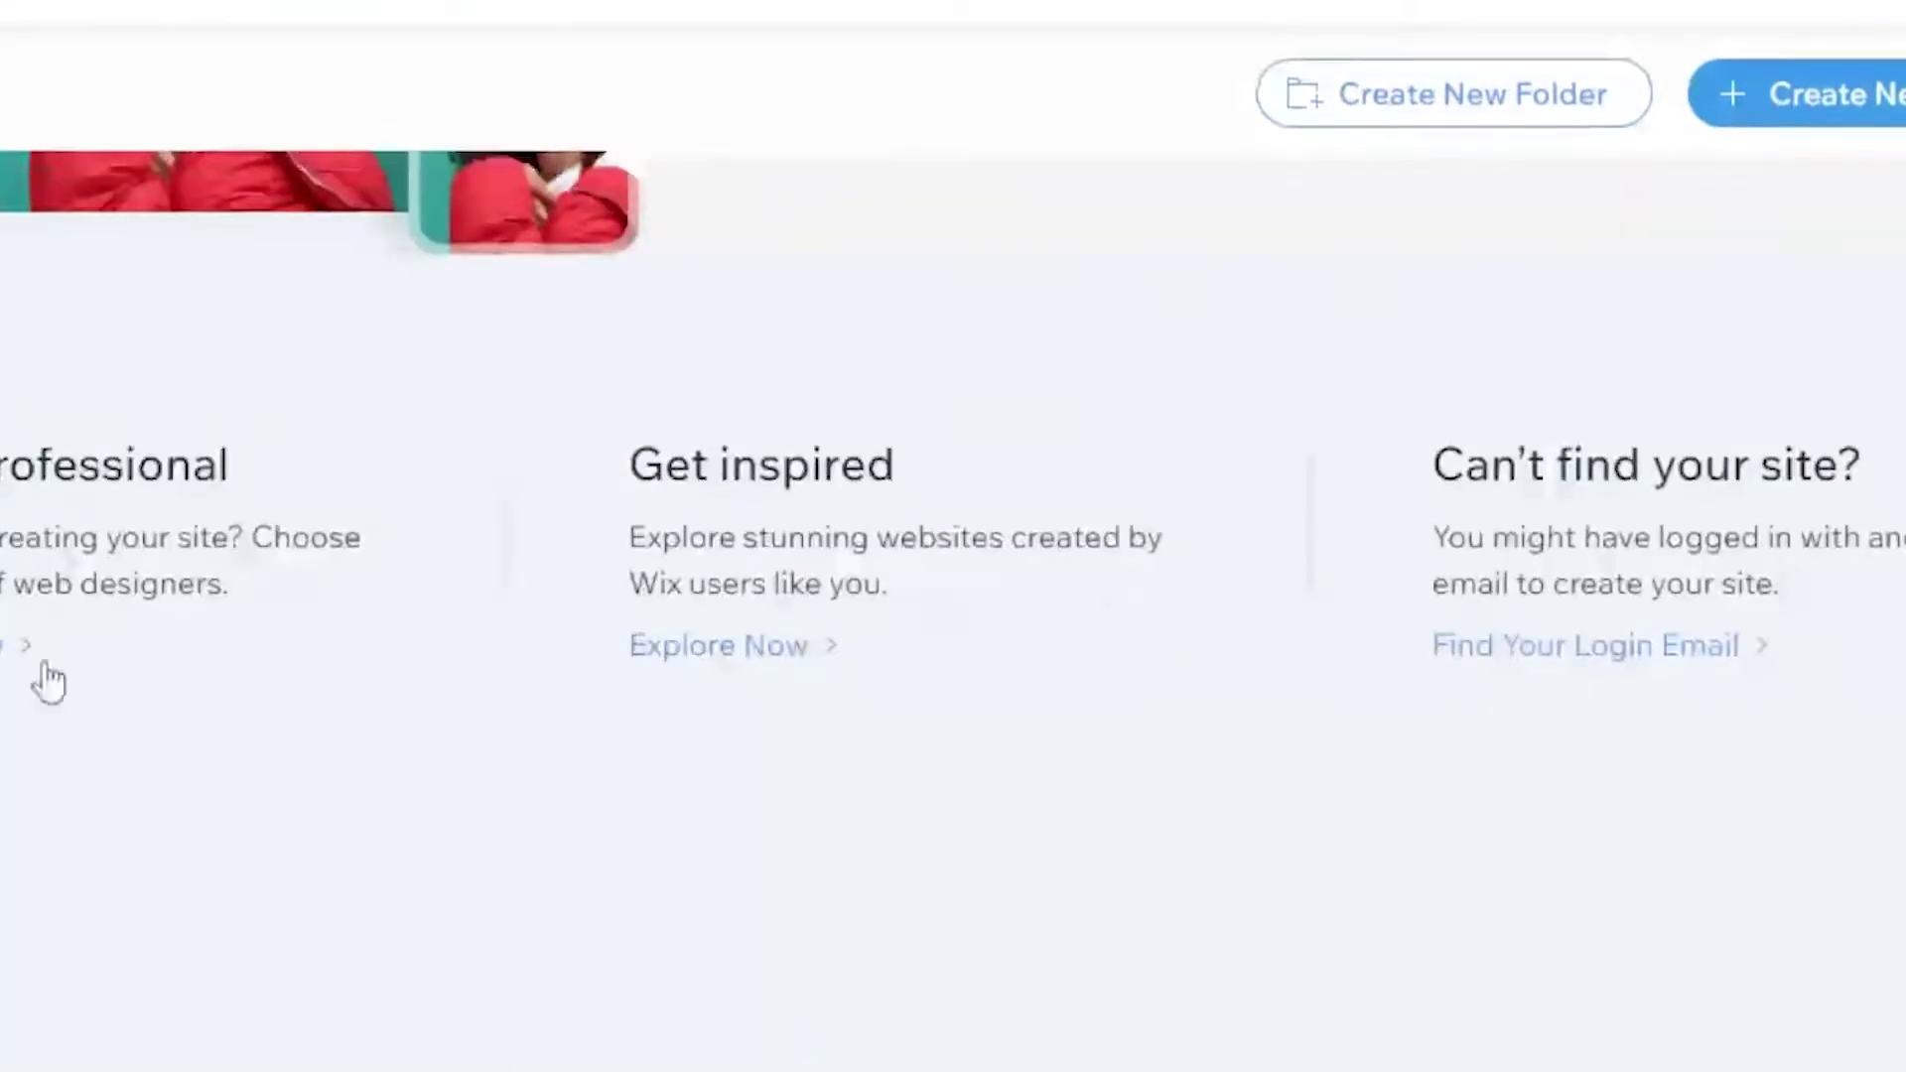
scroll(1417, 775, up, 5)
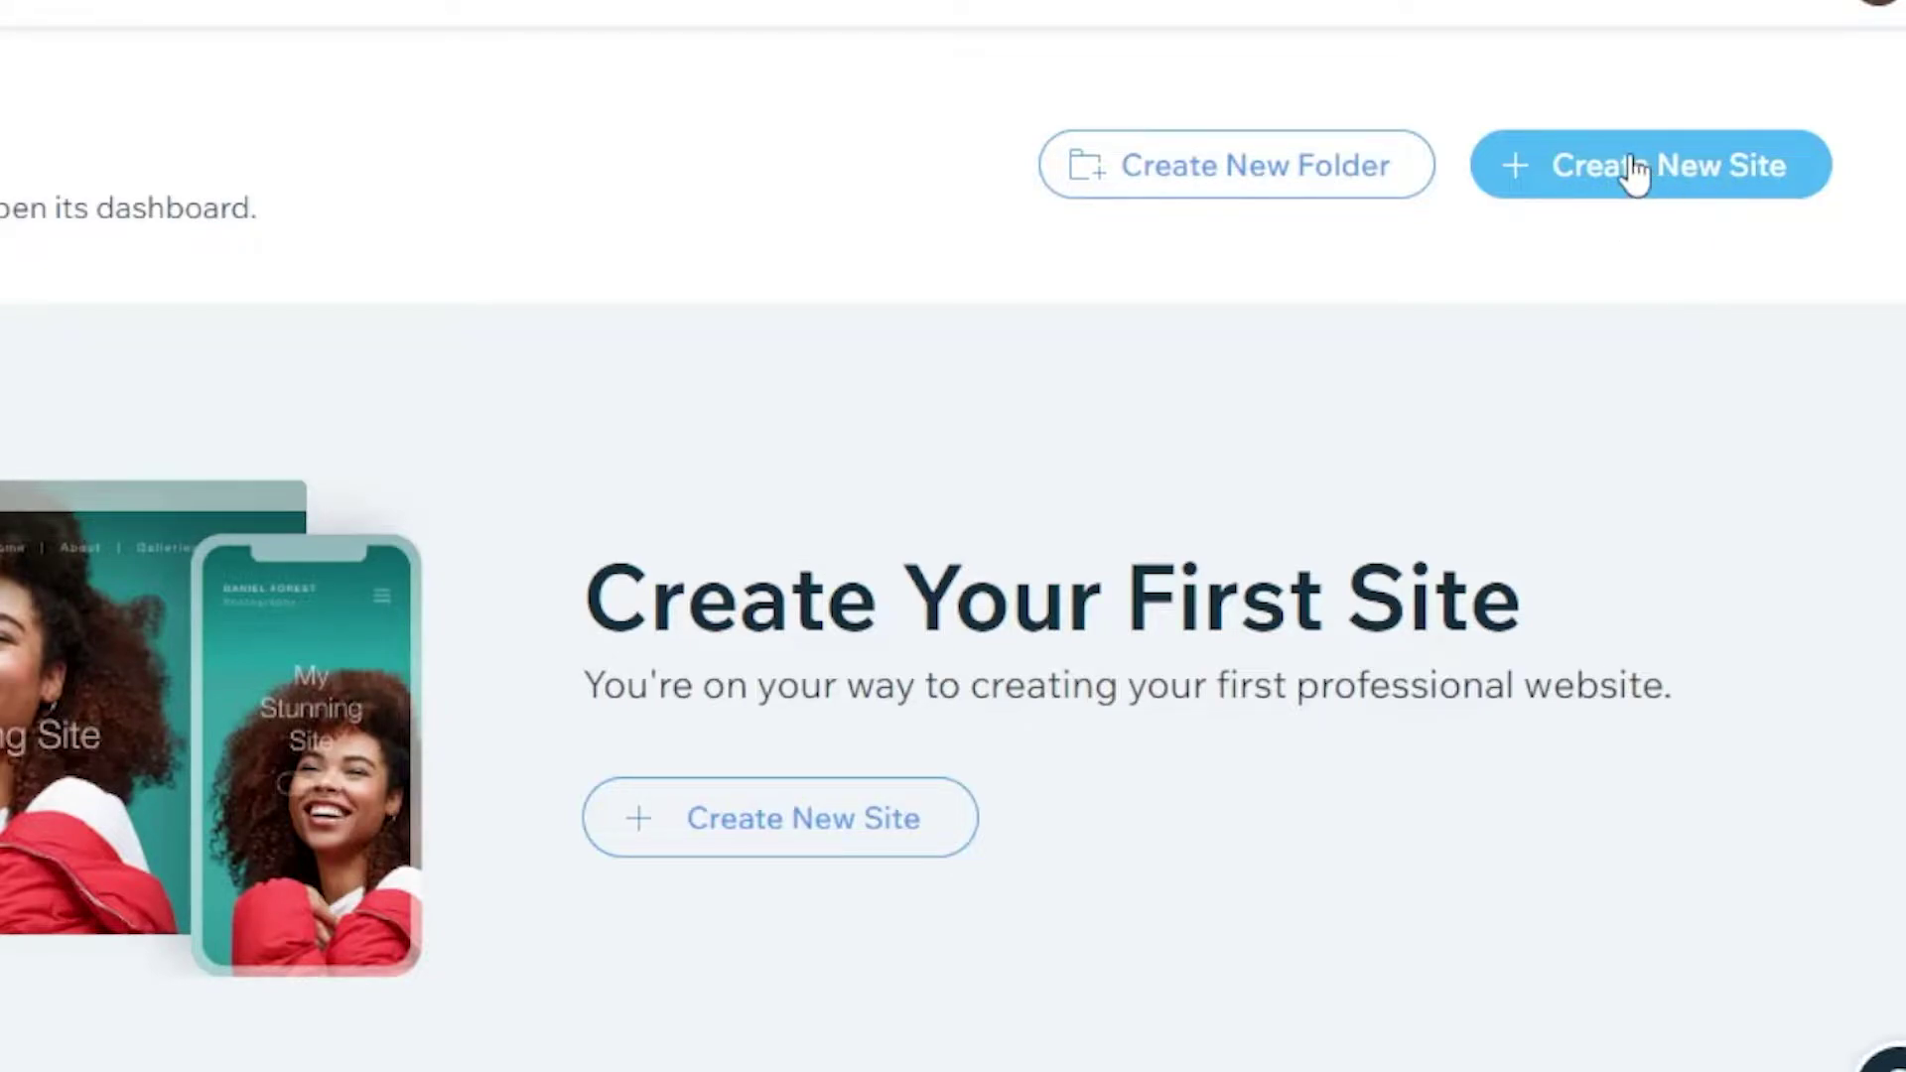
Step: Start a new site and choose 'booking agency' as the site type
click(1655, 198)
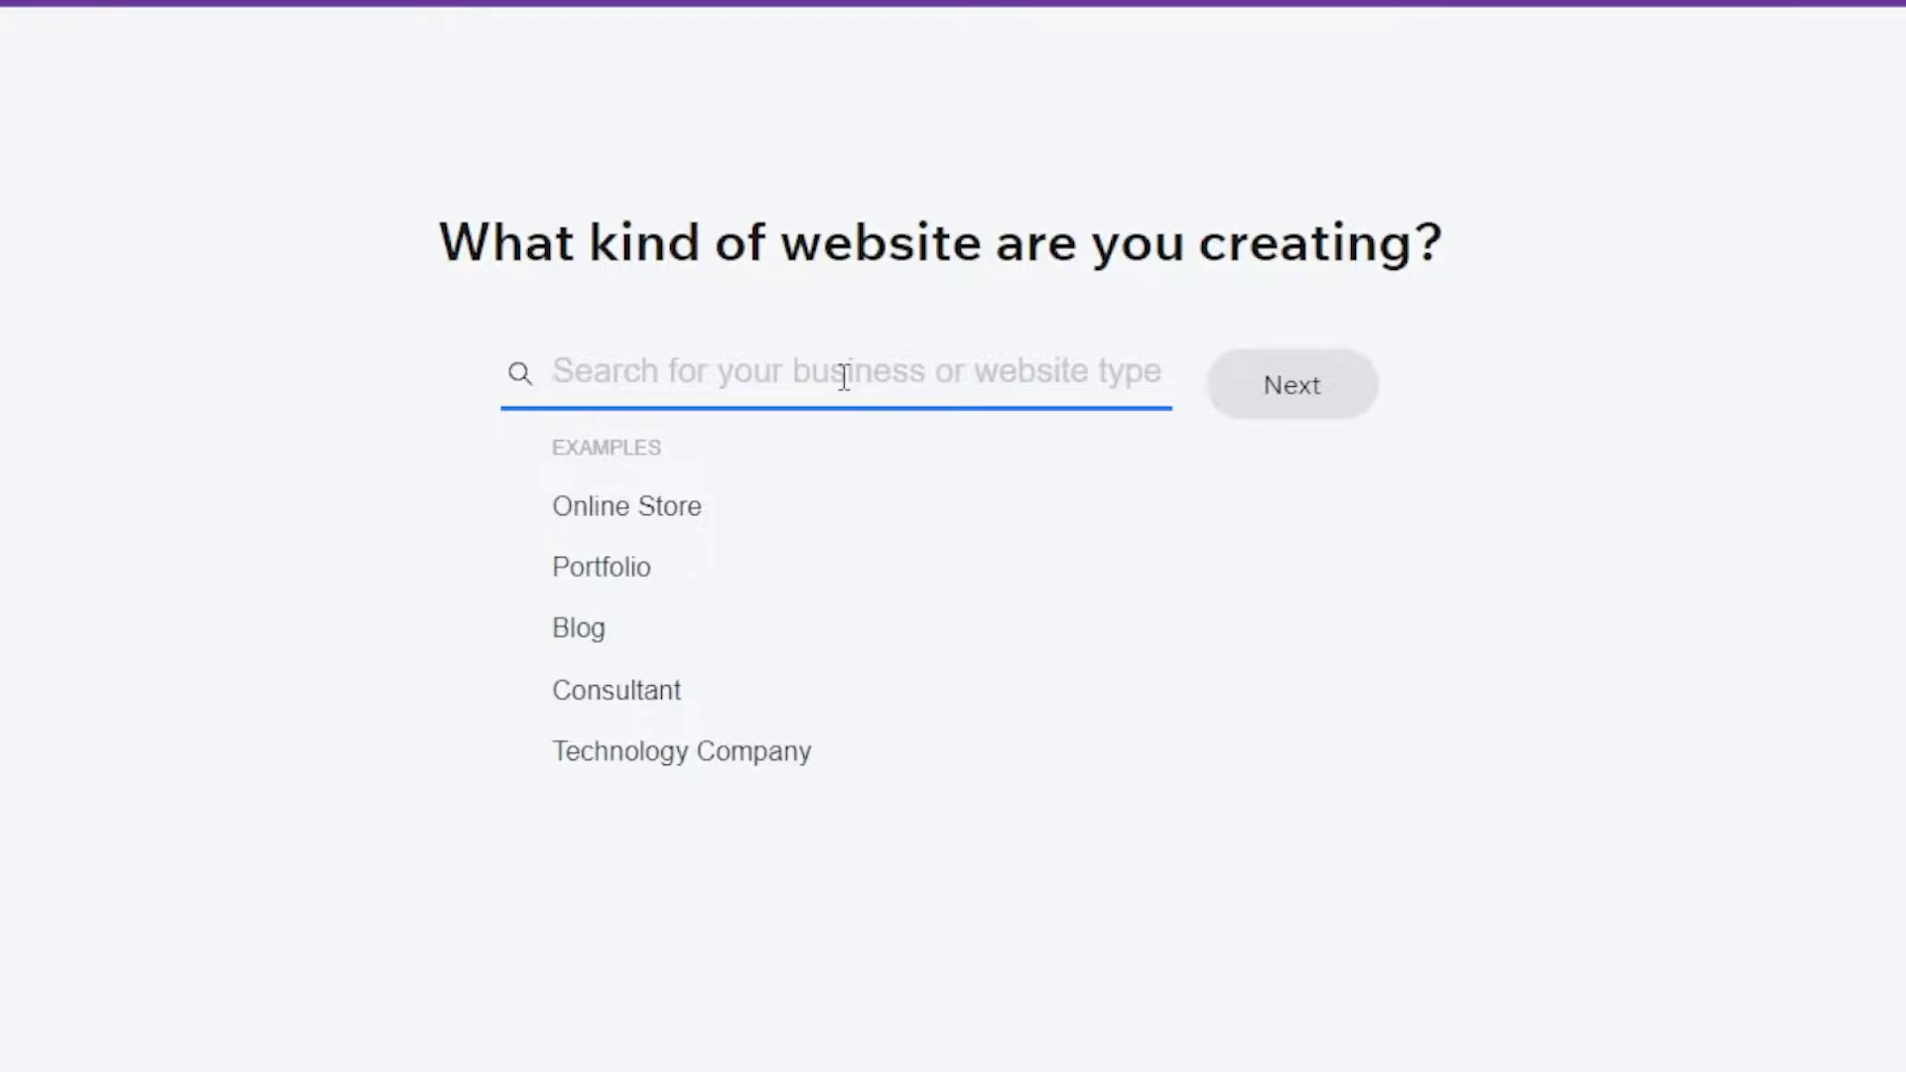
text(booking)
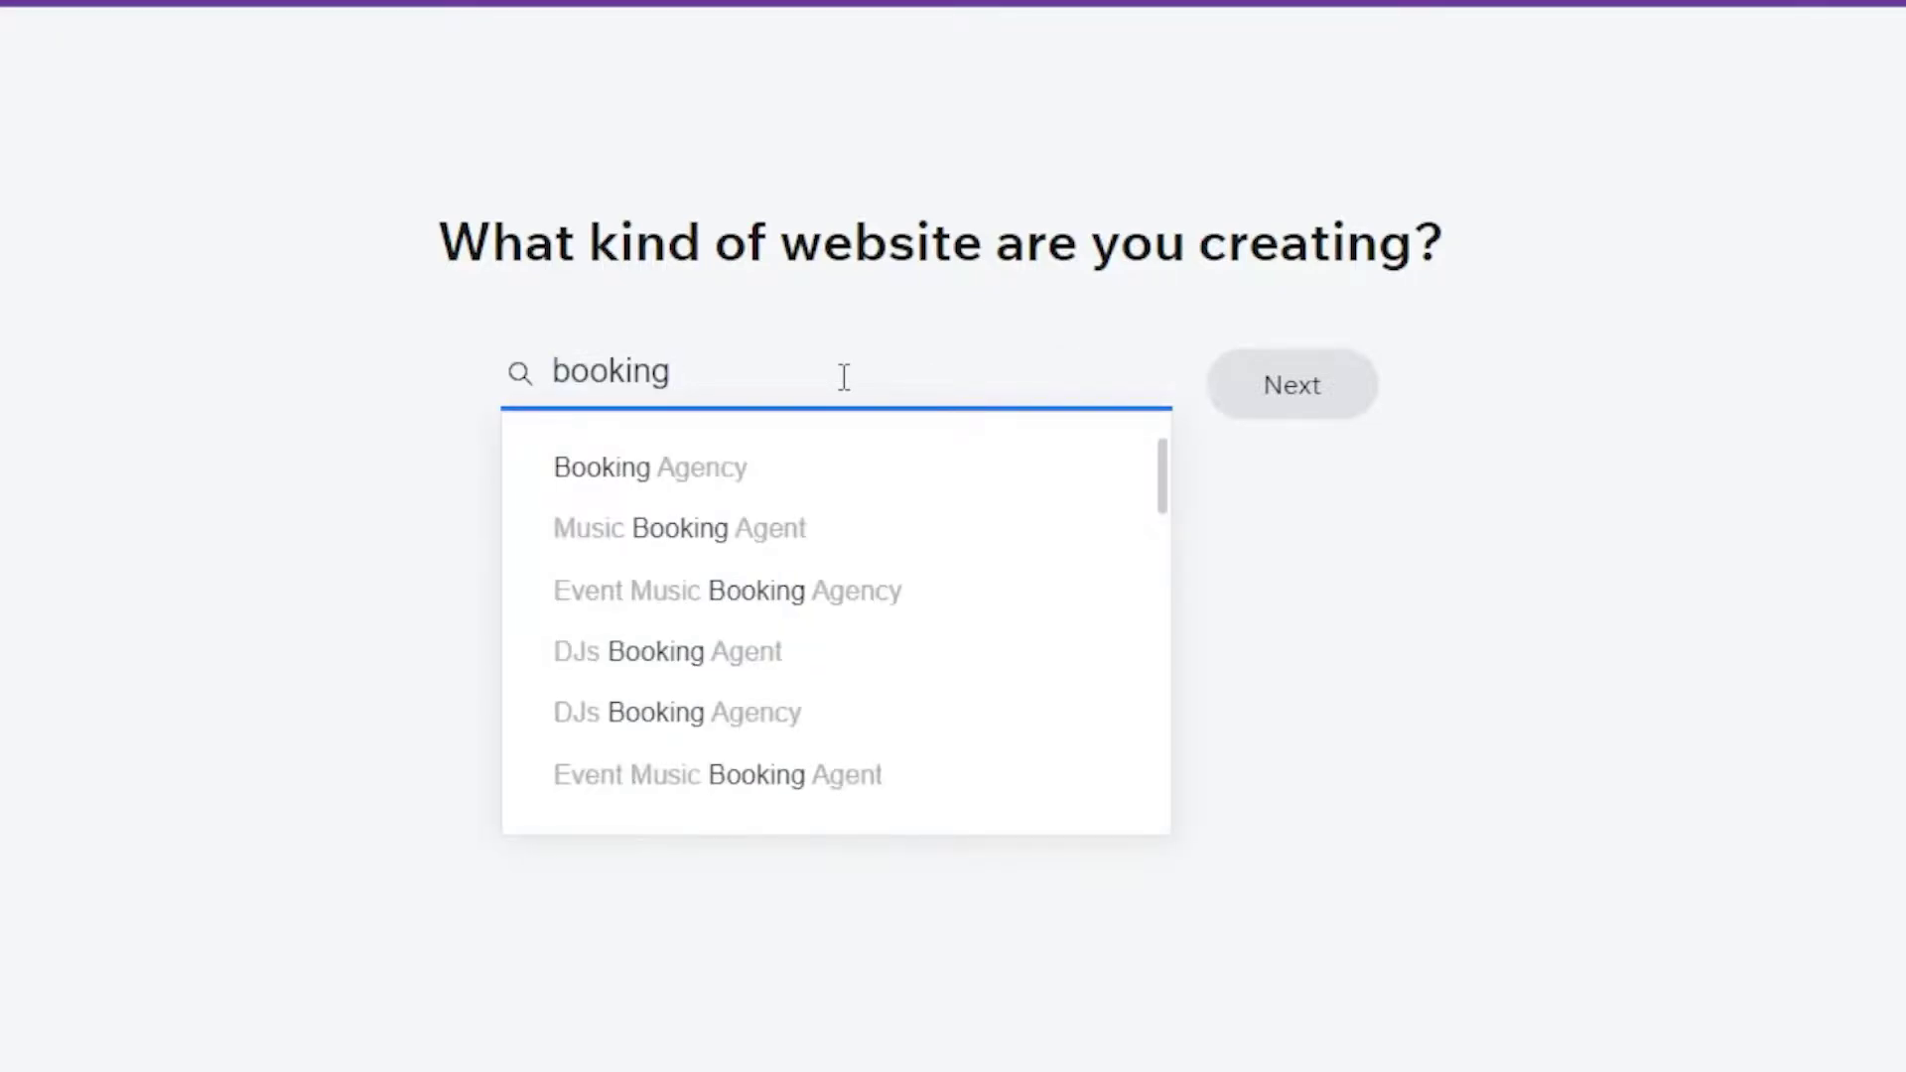
text( agency)
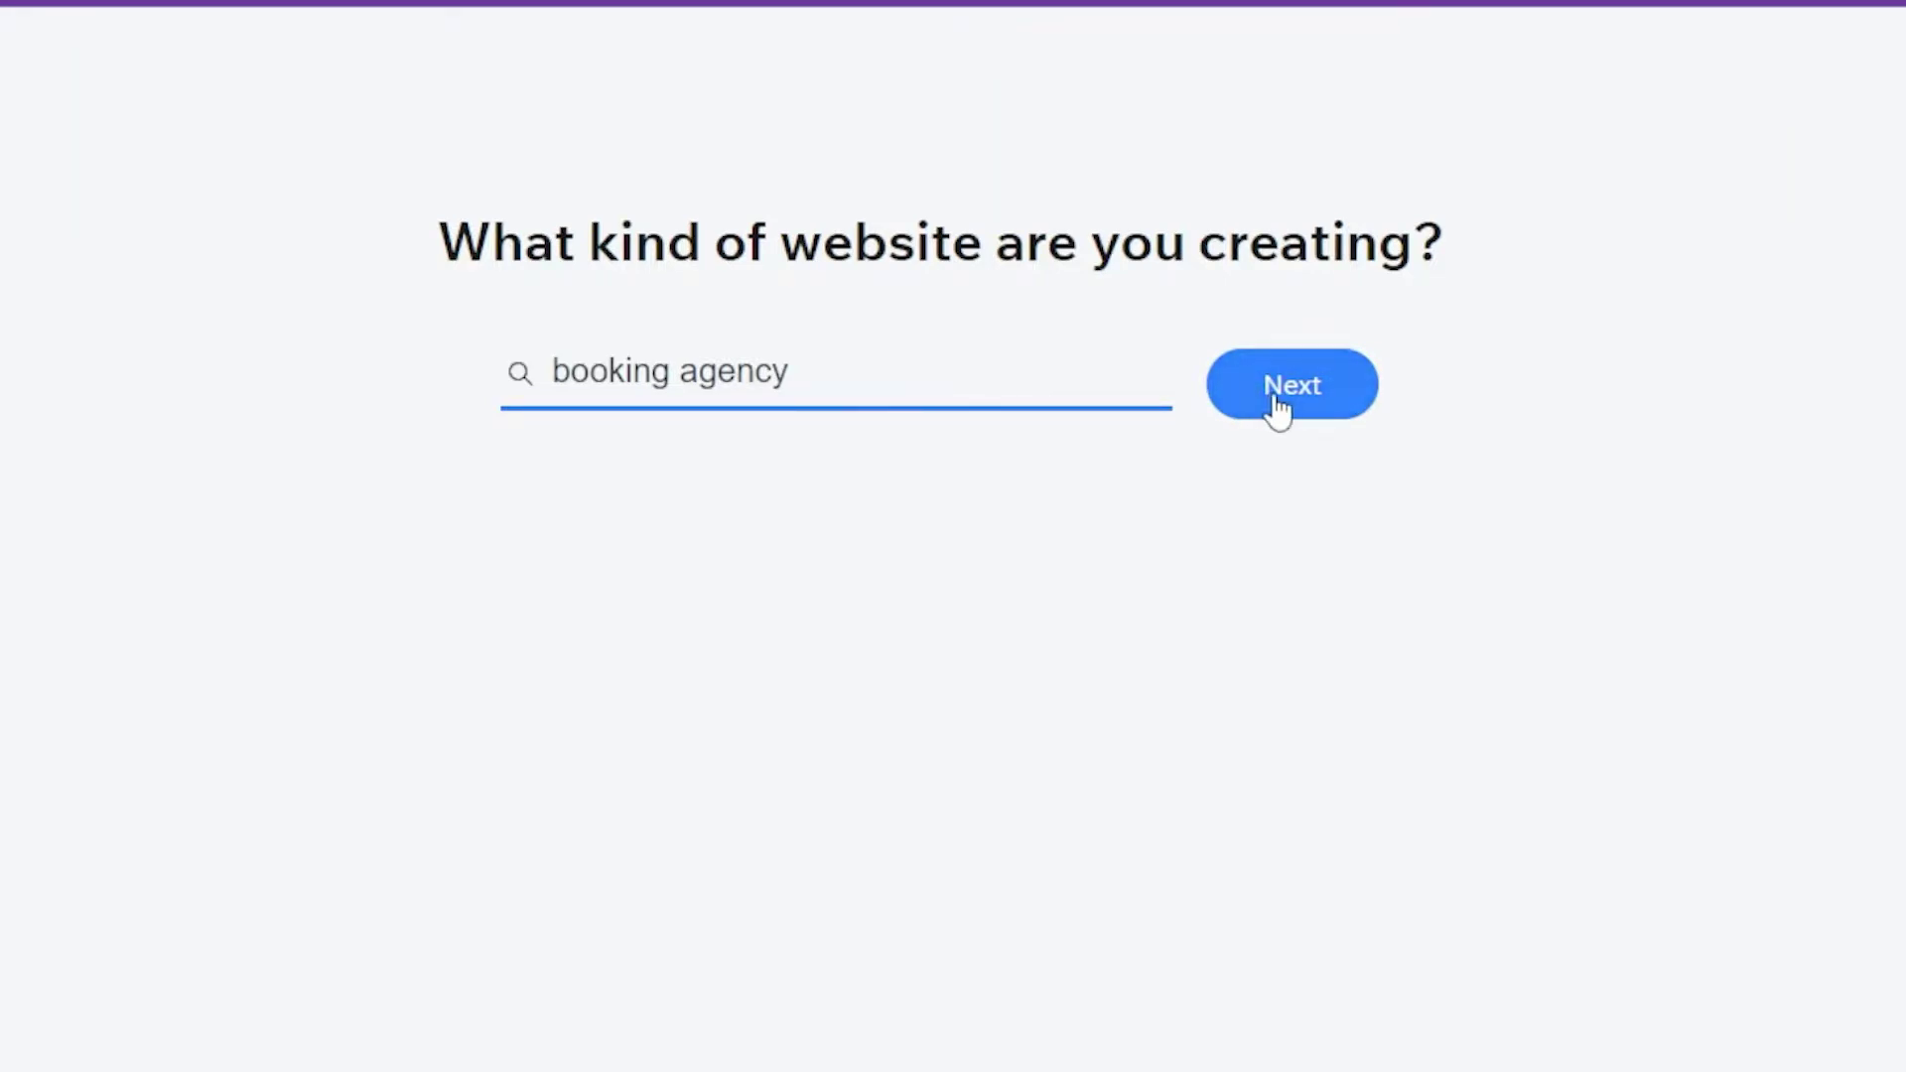
click(1276, 402)
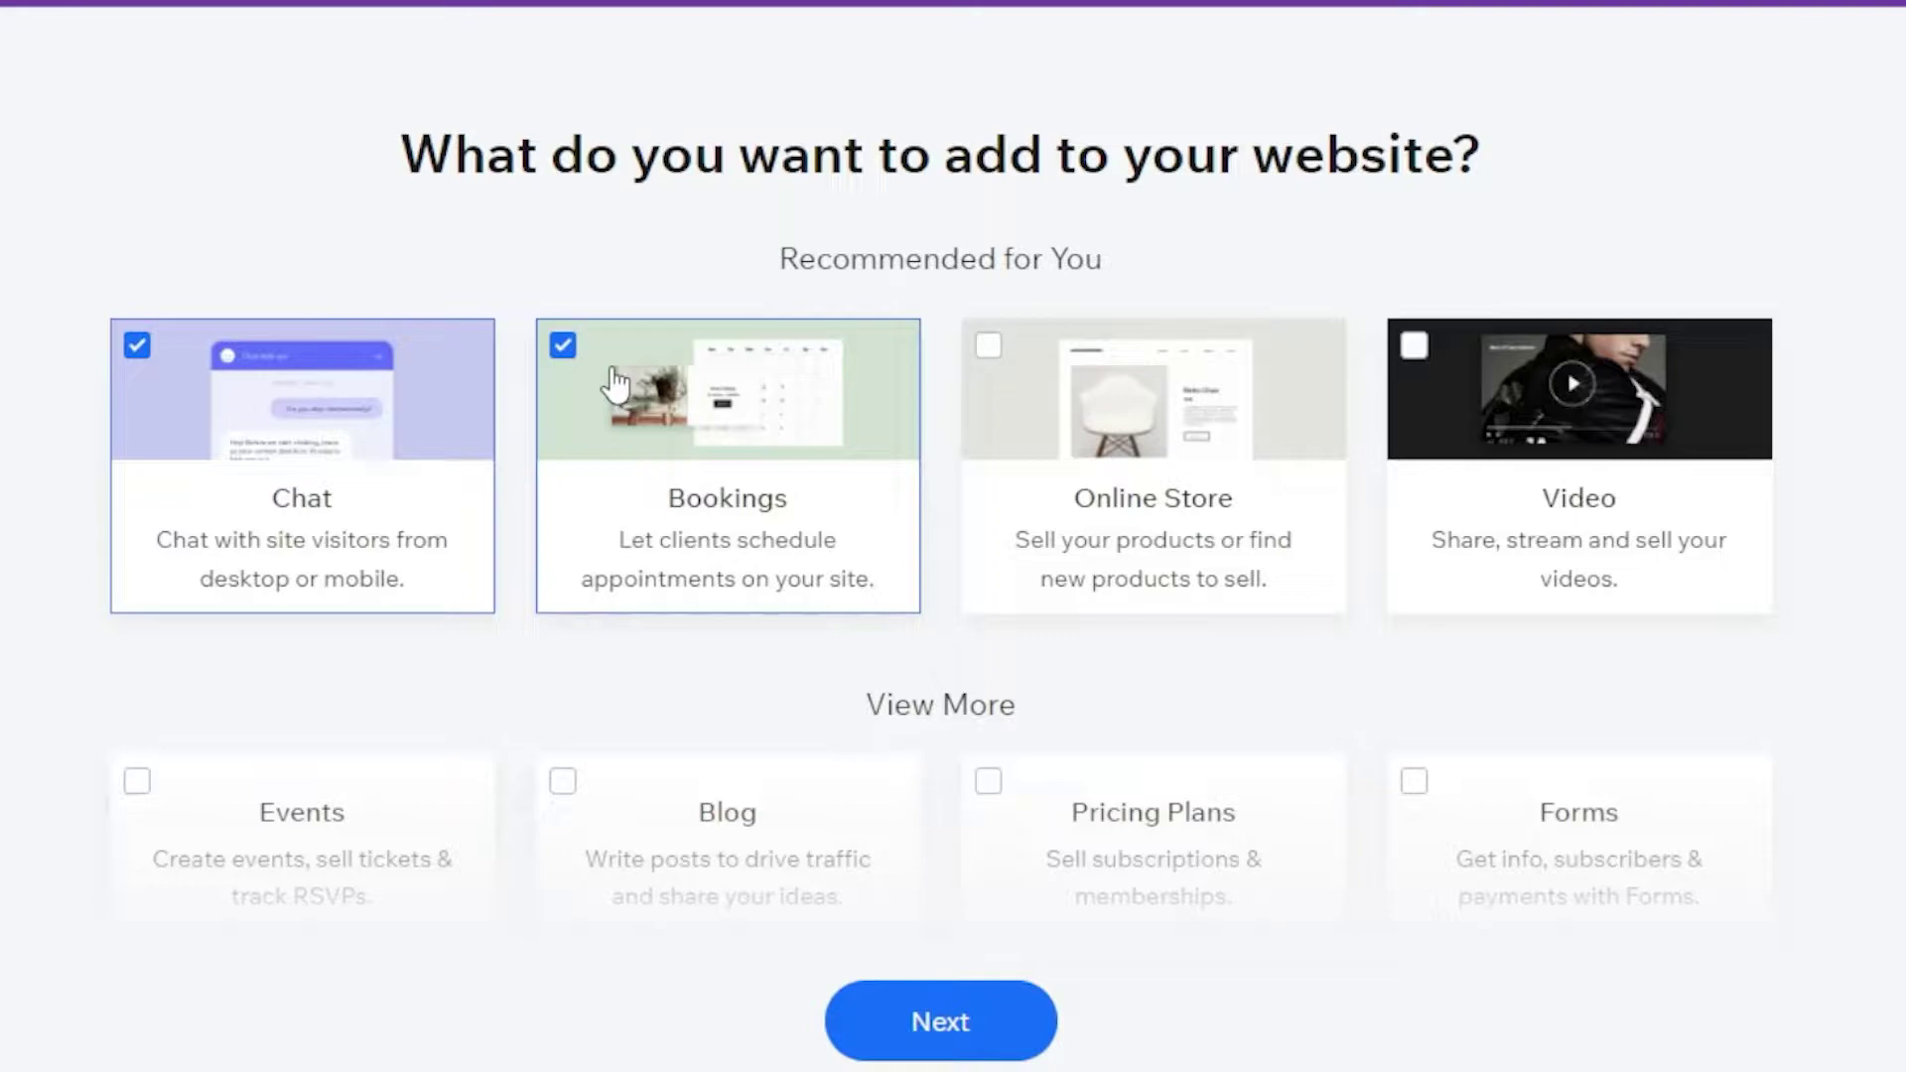
Step: Keep the Chat and Bookings features checked and continue to the creation-method choice
scroll(973, 643, down, 3)
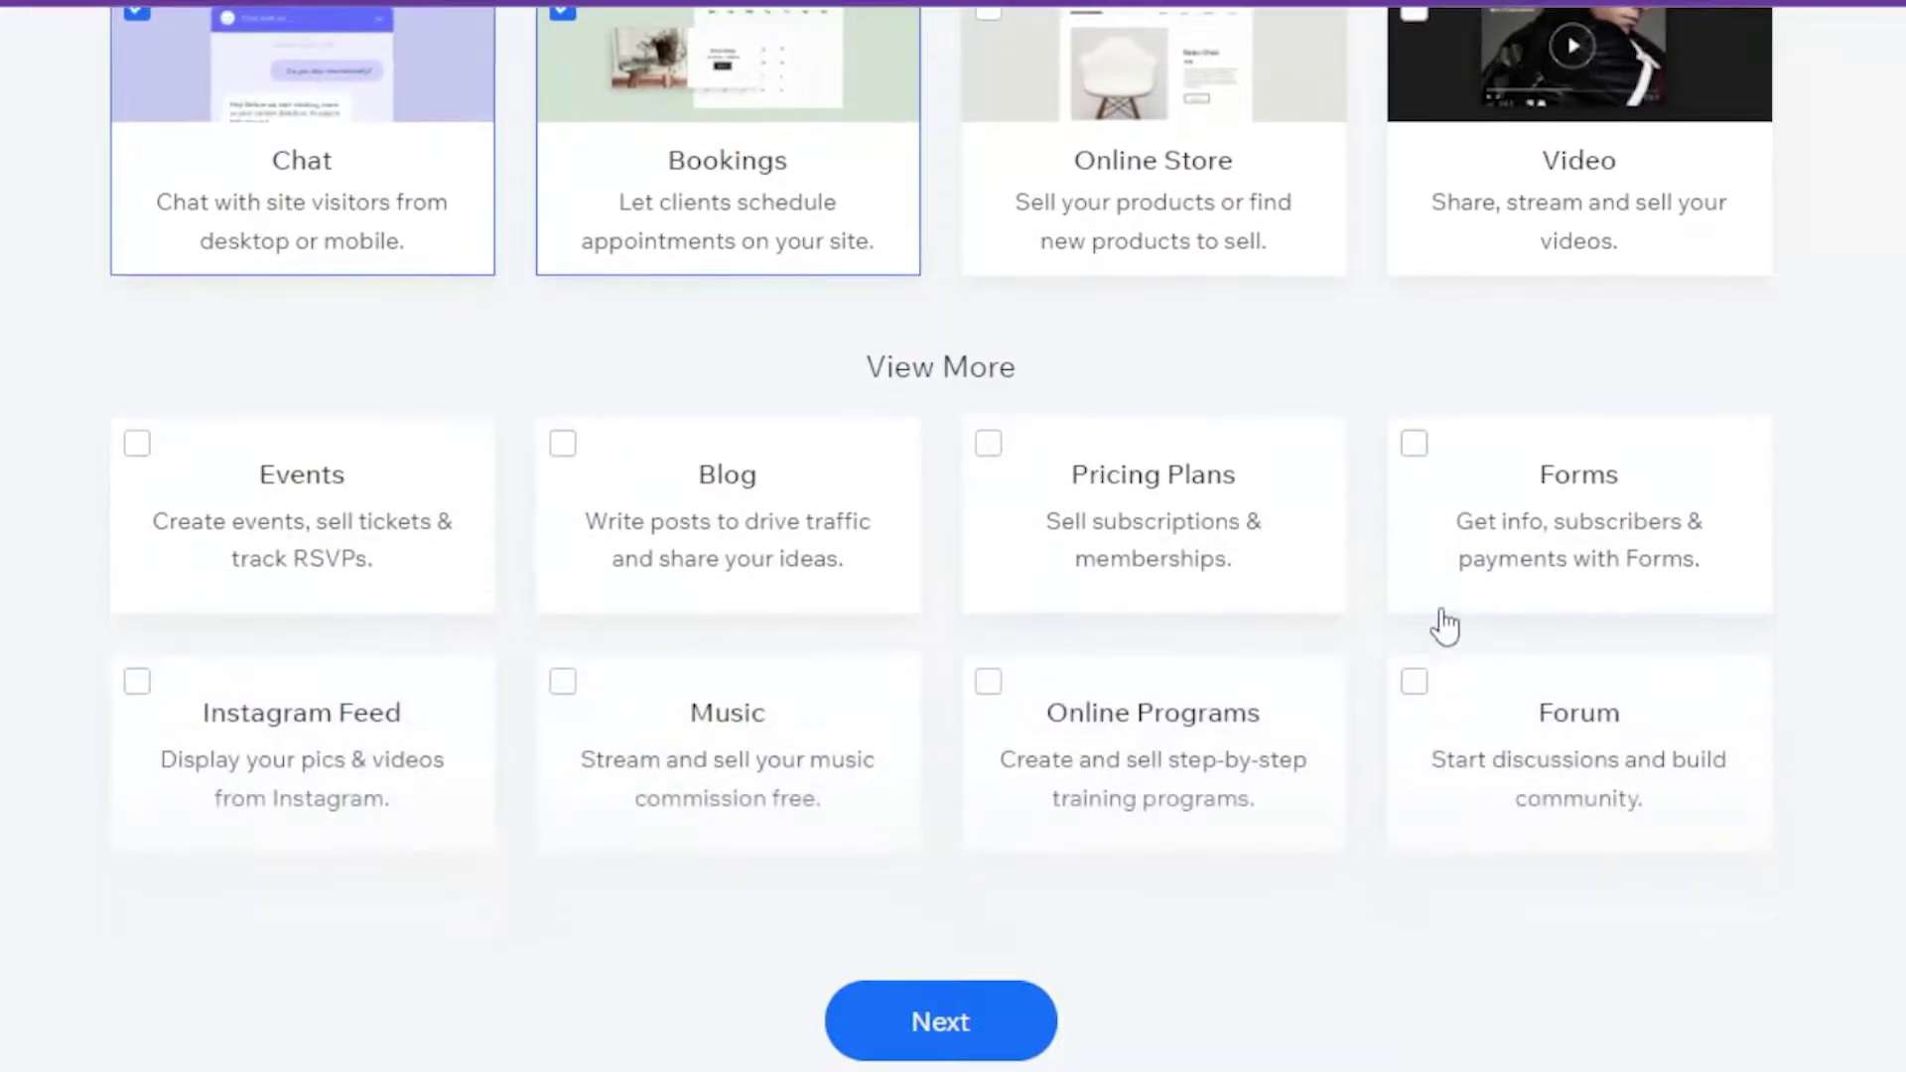
scroll(1444, 623, down, 3)
scroll(944, 608, up, 6)
scroll(1178, 659, down, 2)
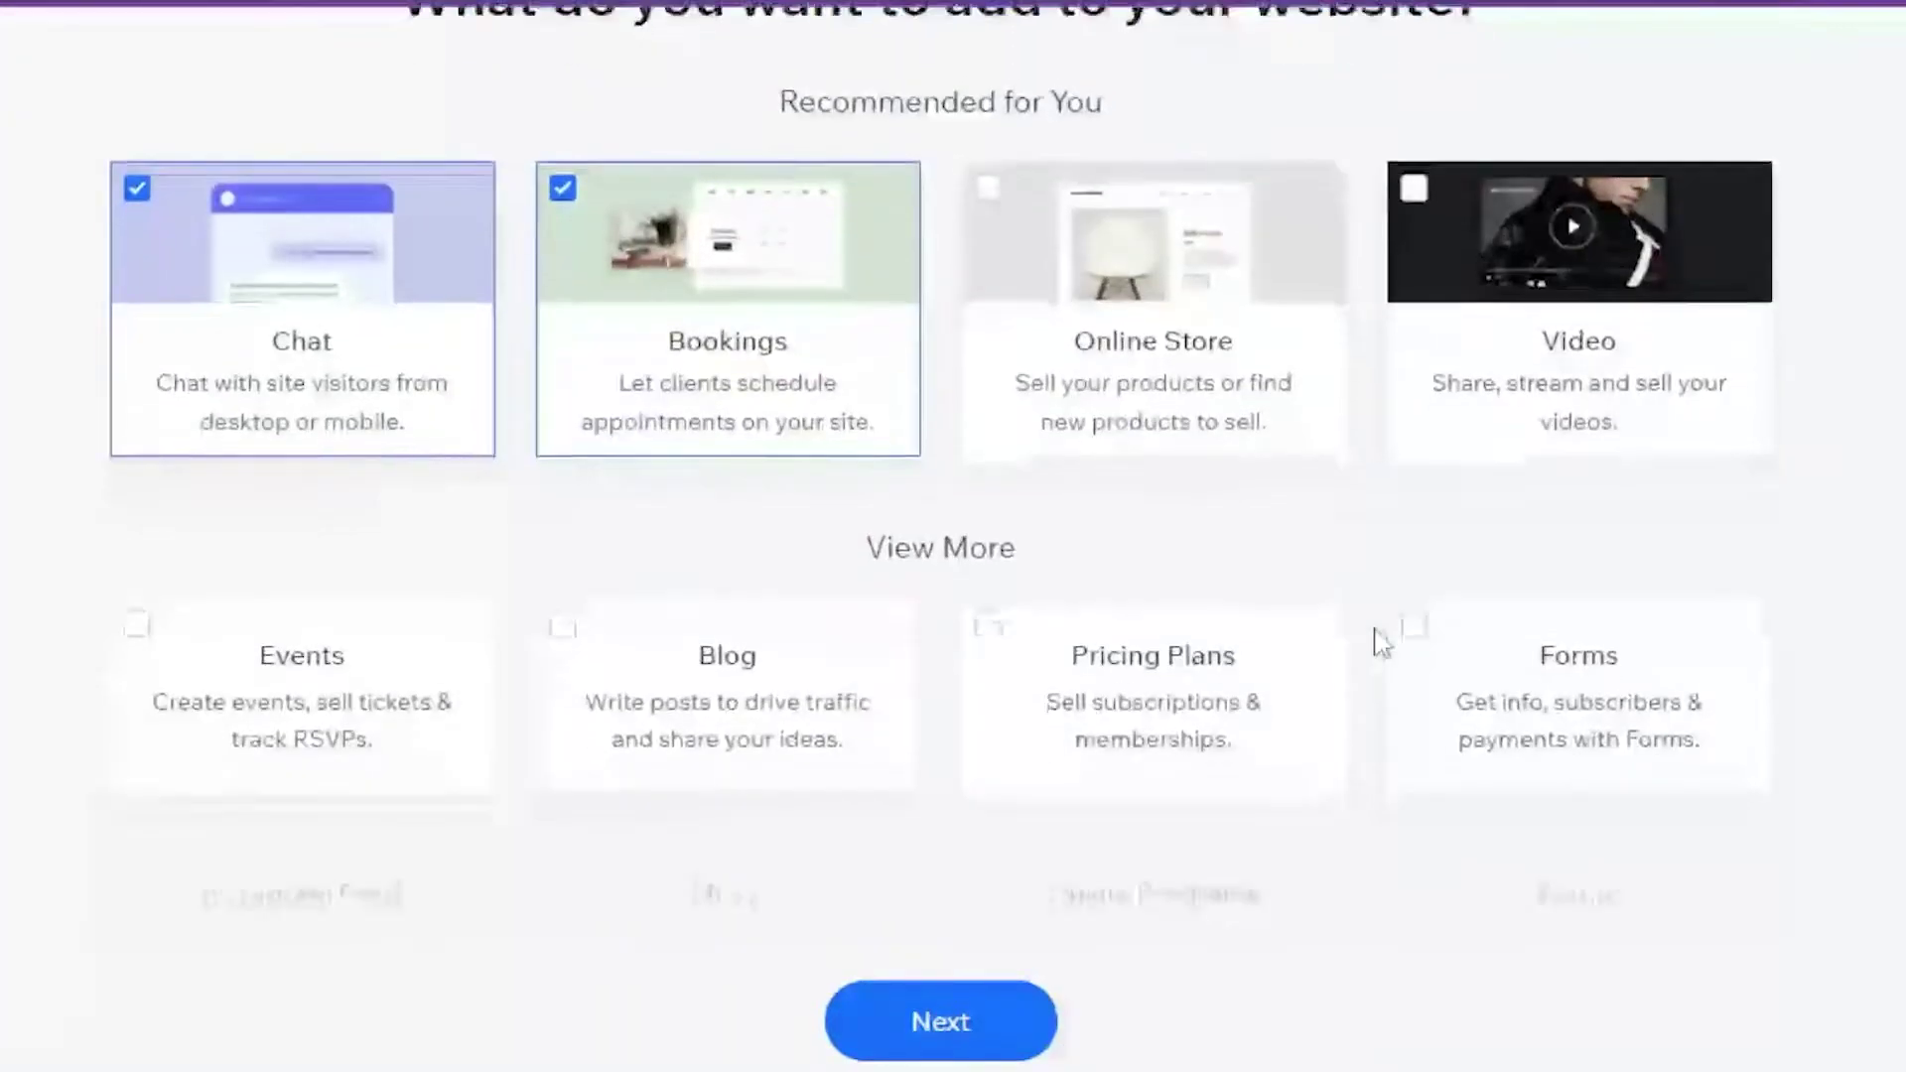
scroll(927, 701, up, 2)
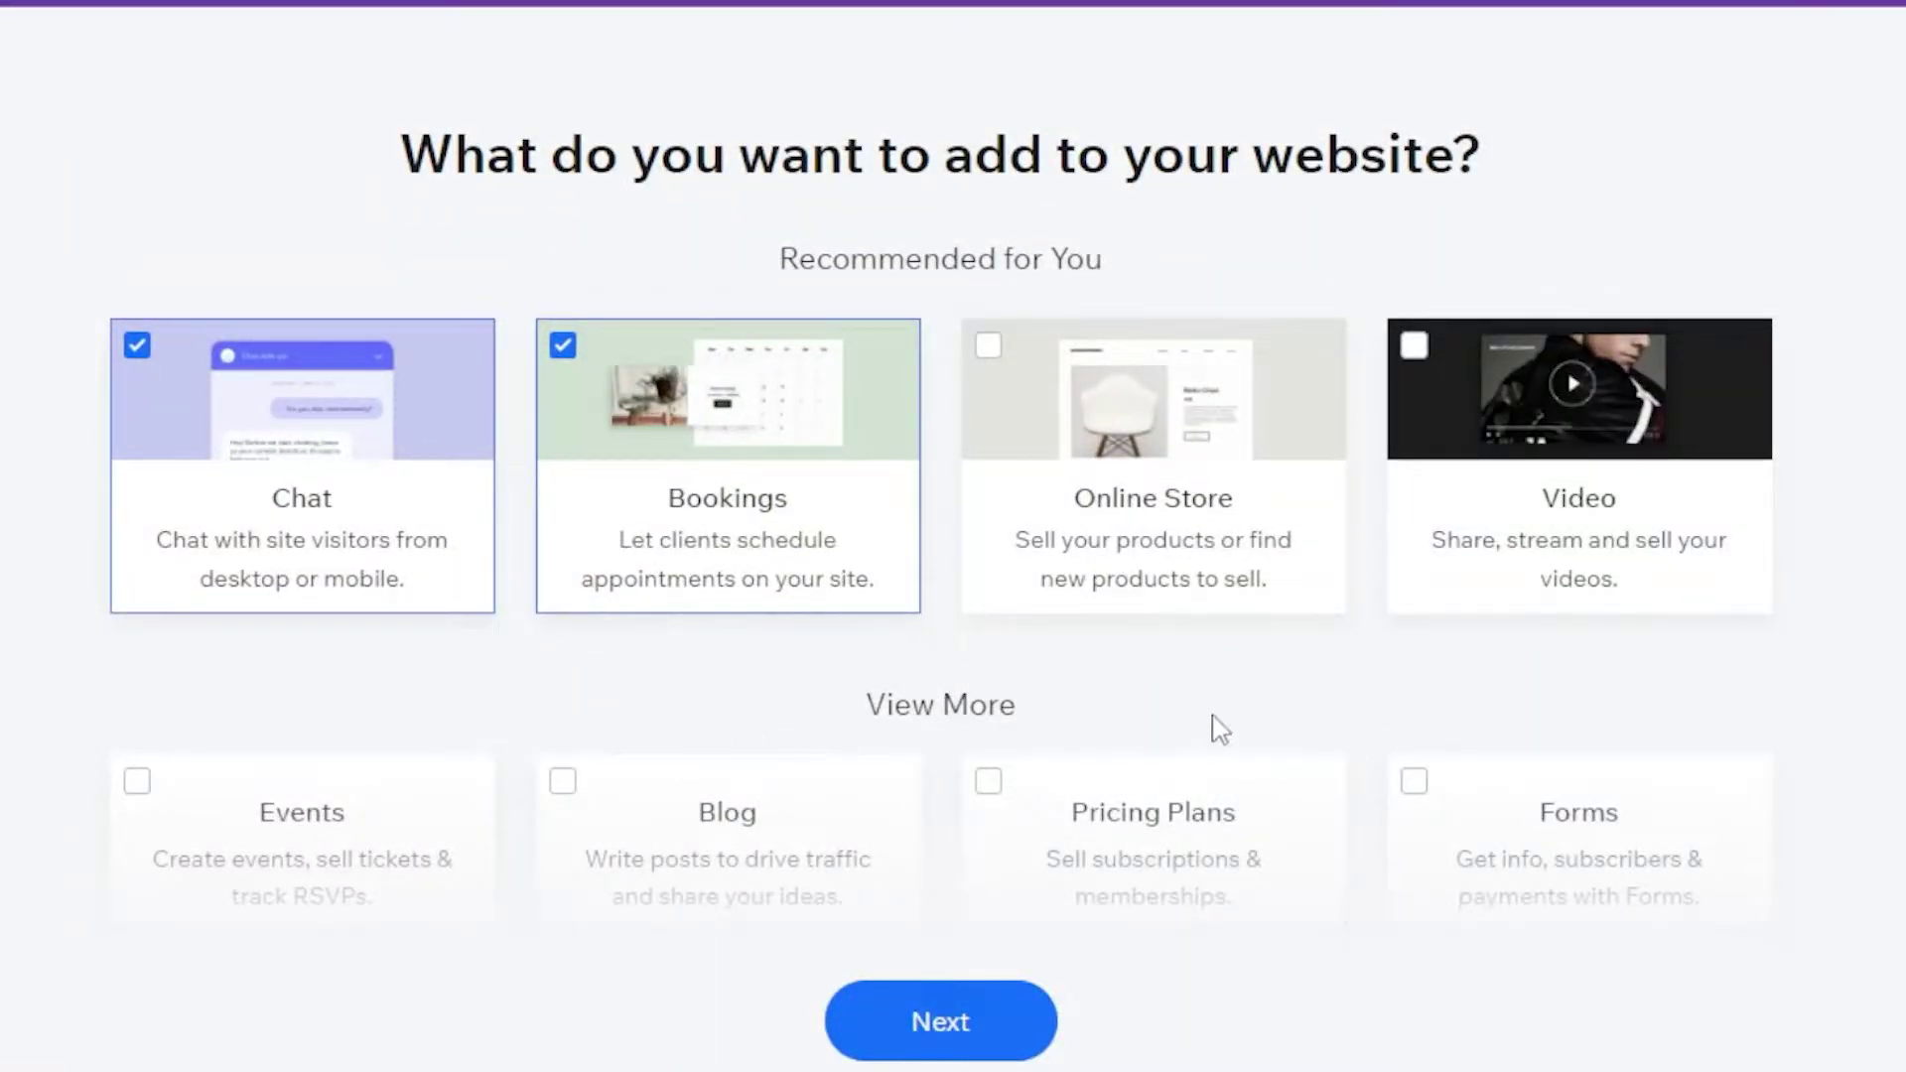
scroll(1228, 730, down, 4)
scroll(966, 766, down, 3)
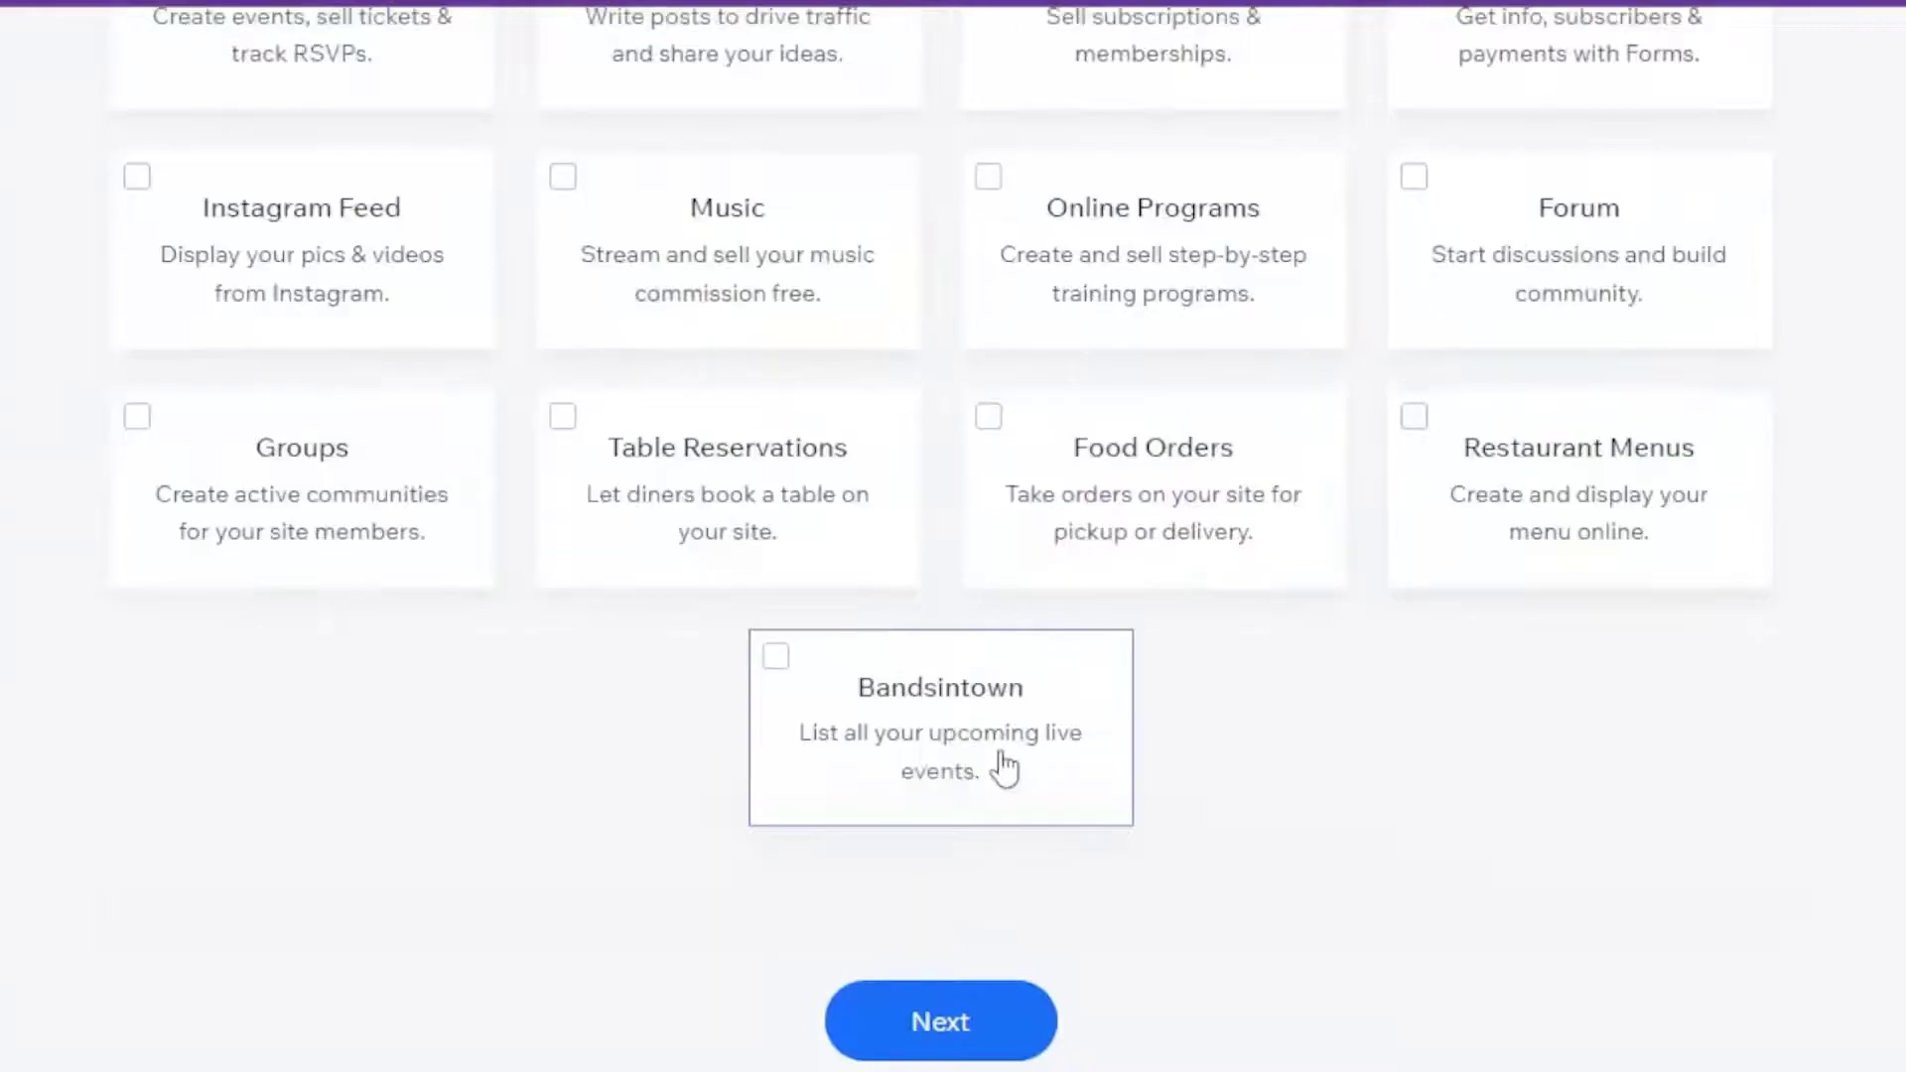
scroll(1175, 748, up, 7)
scroll(1047, 725, down, 1)
scroll(1050, 725, down, 4)
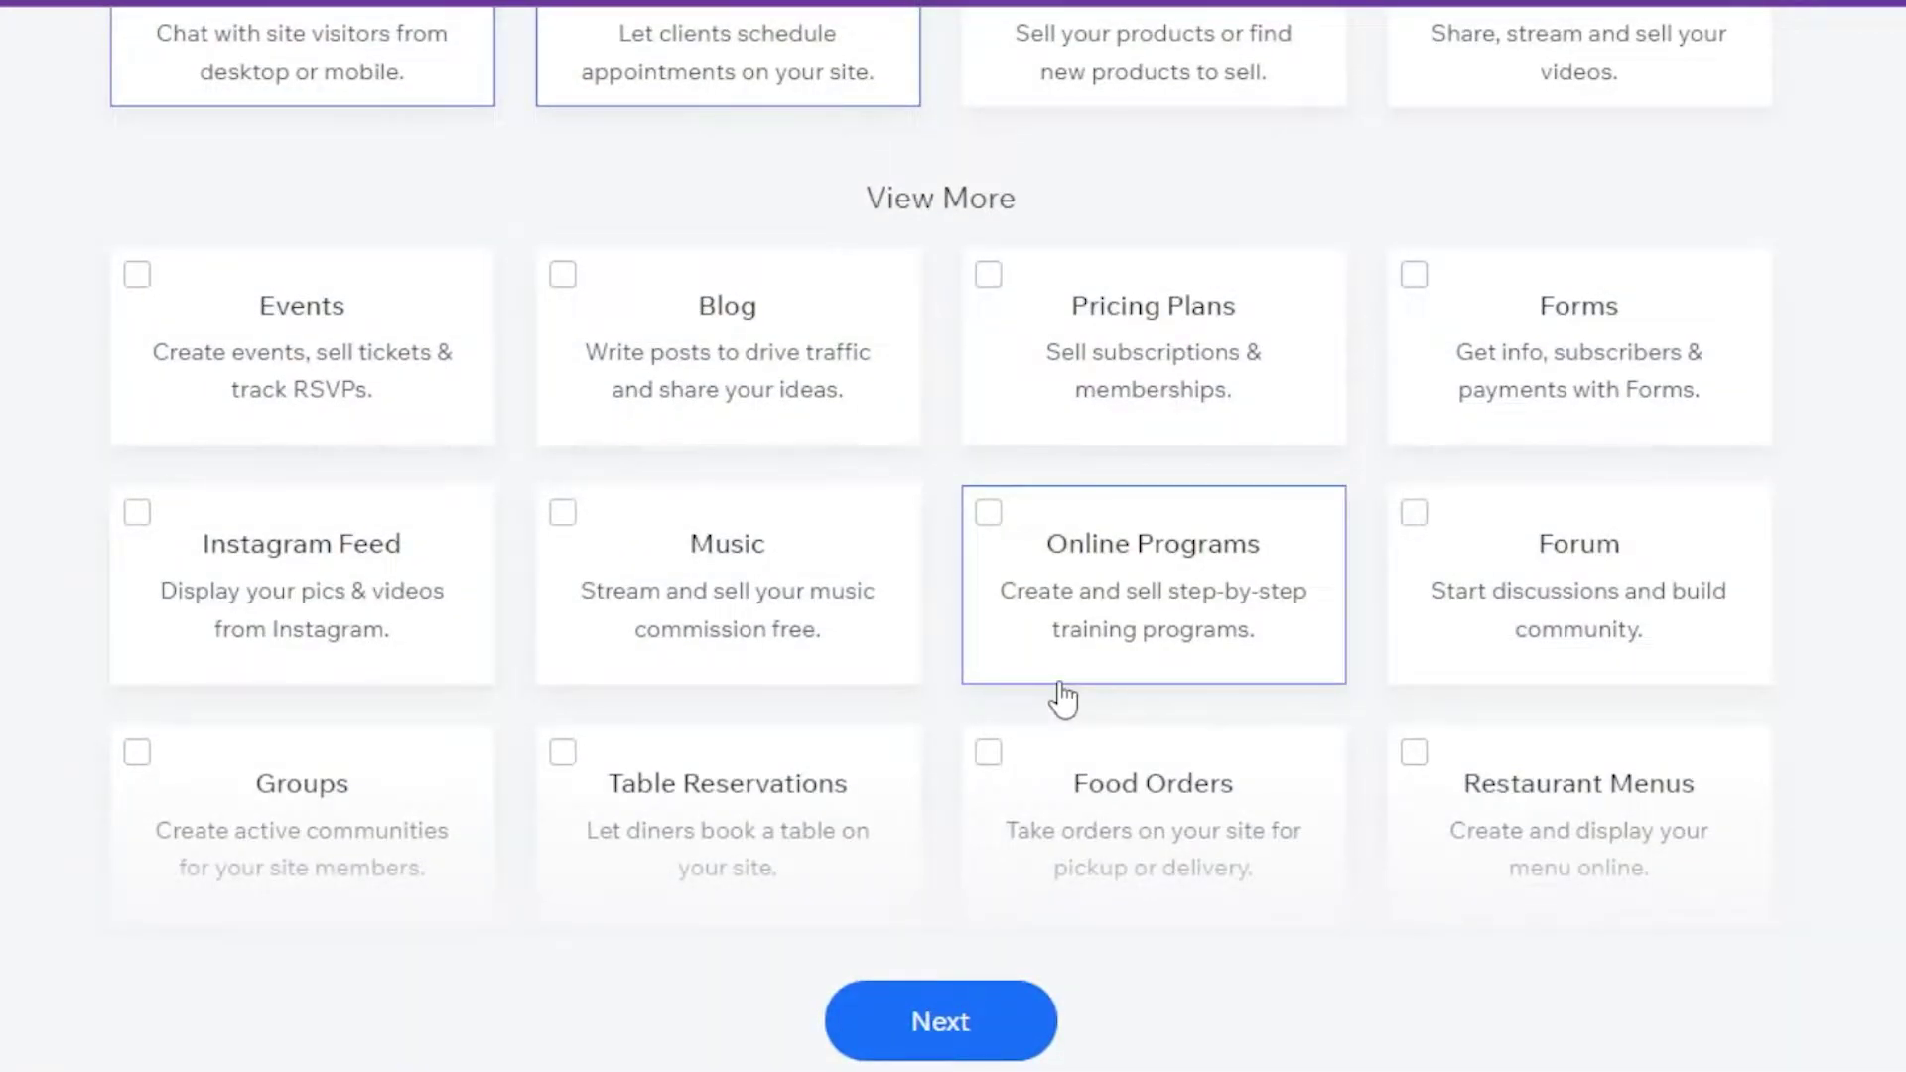
click(992, 1042)
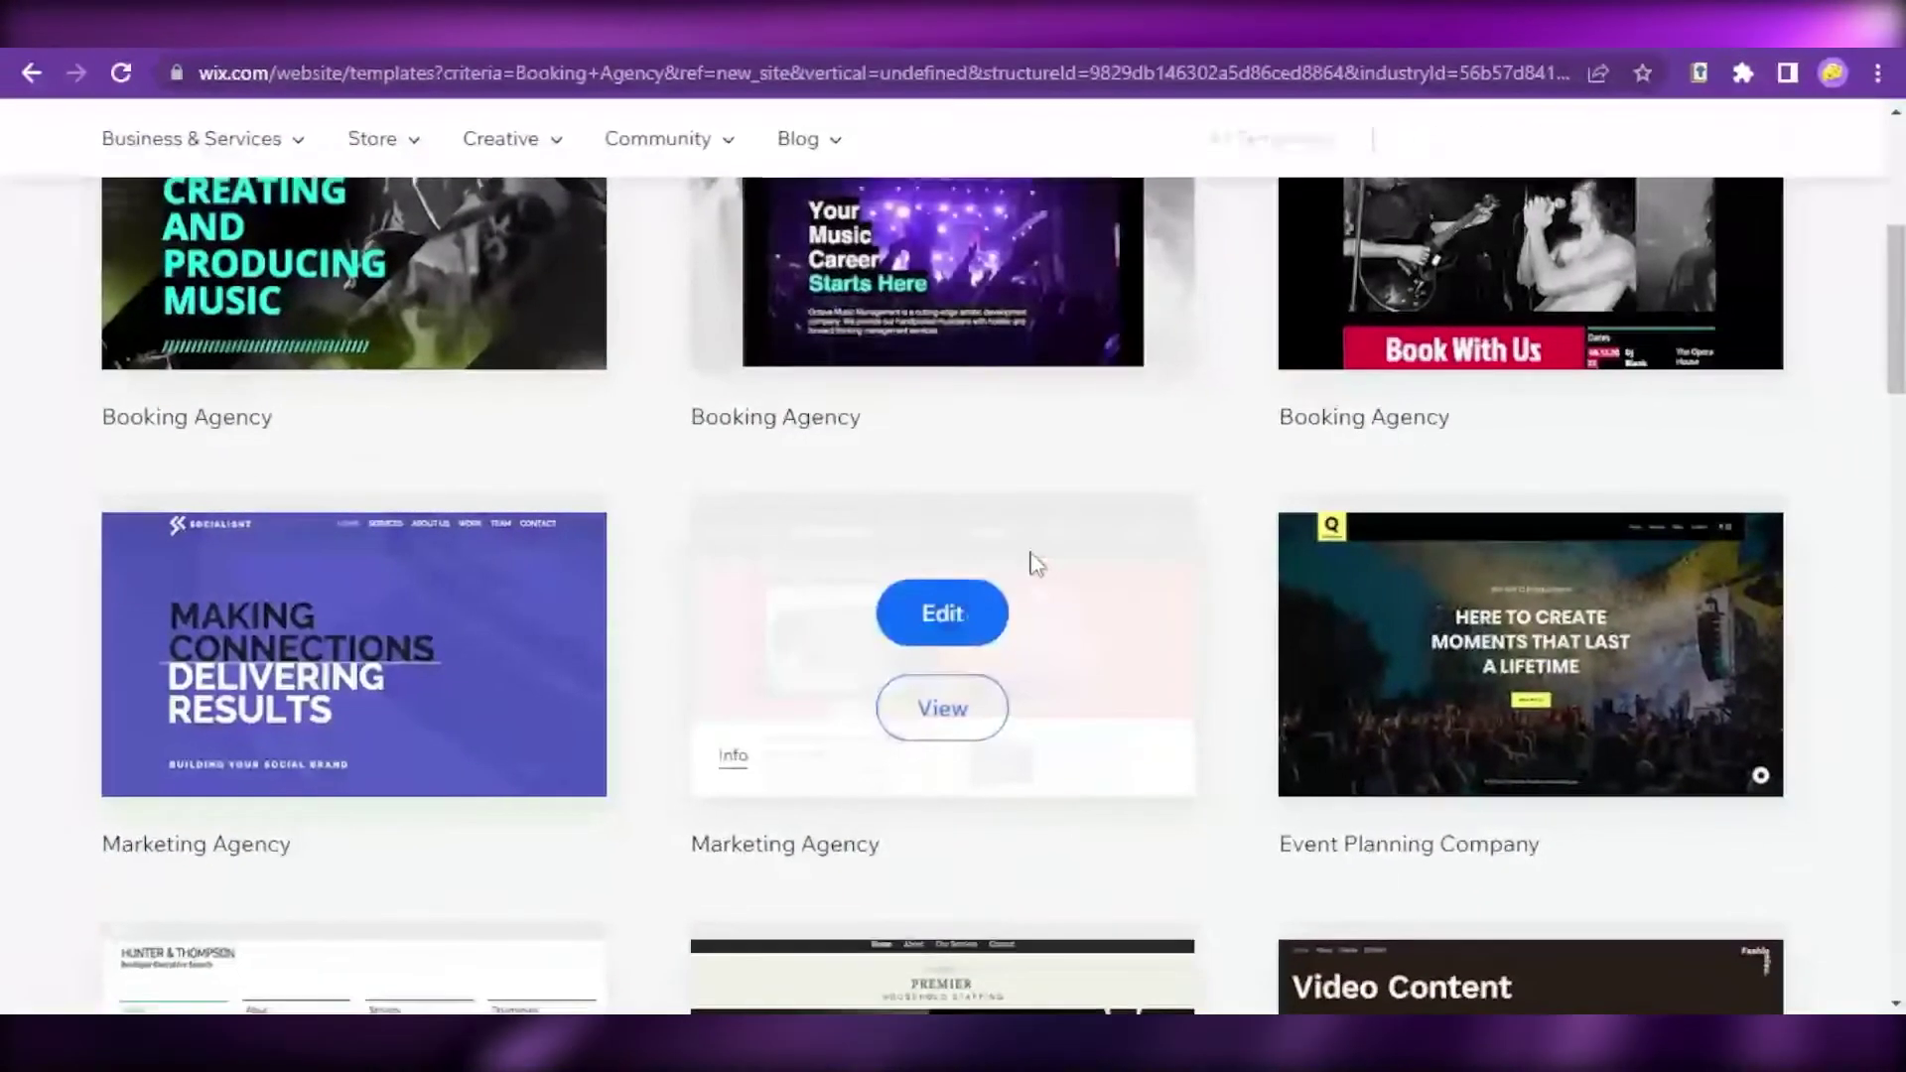
Step: Page through the Booking Agency template results to the Beauty Salon template
scroll(1022, 557, down, 3)
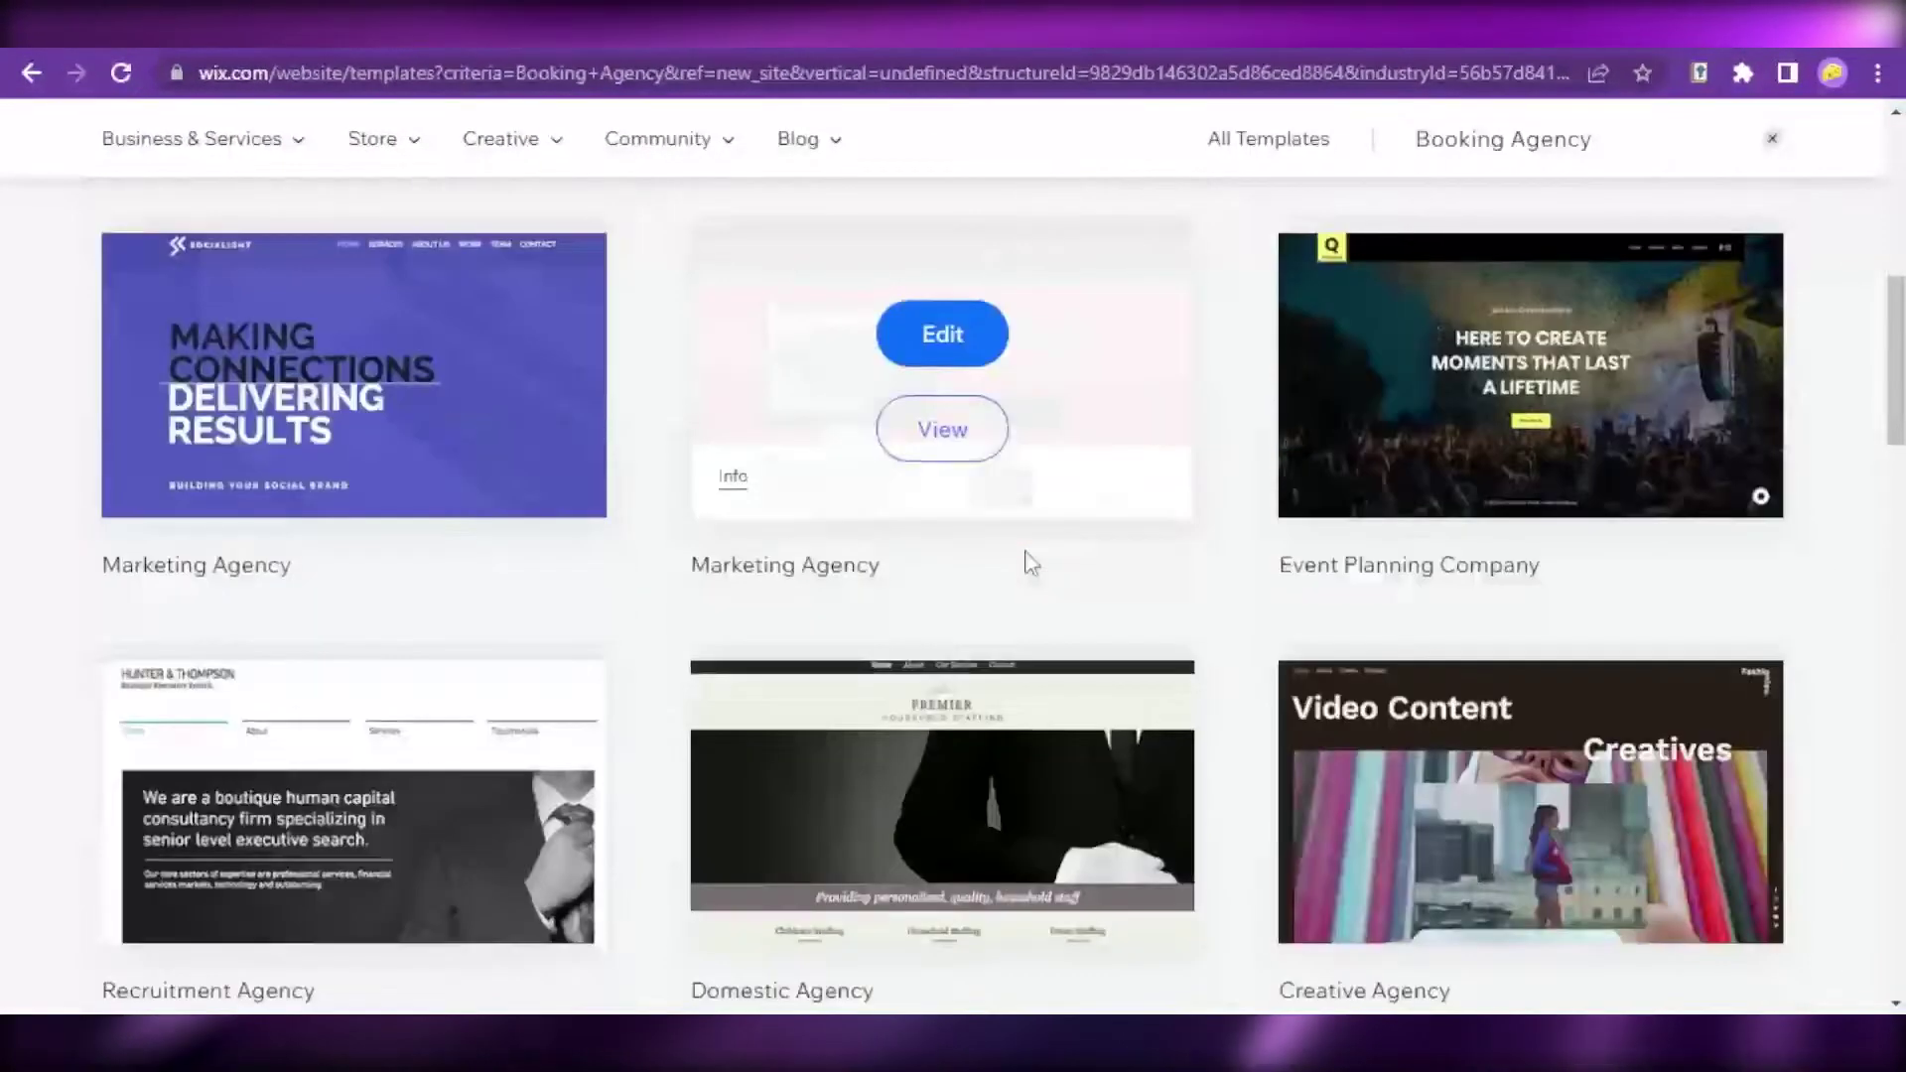
scroll(1004, 602, down, 6)
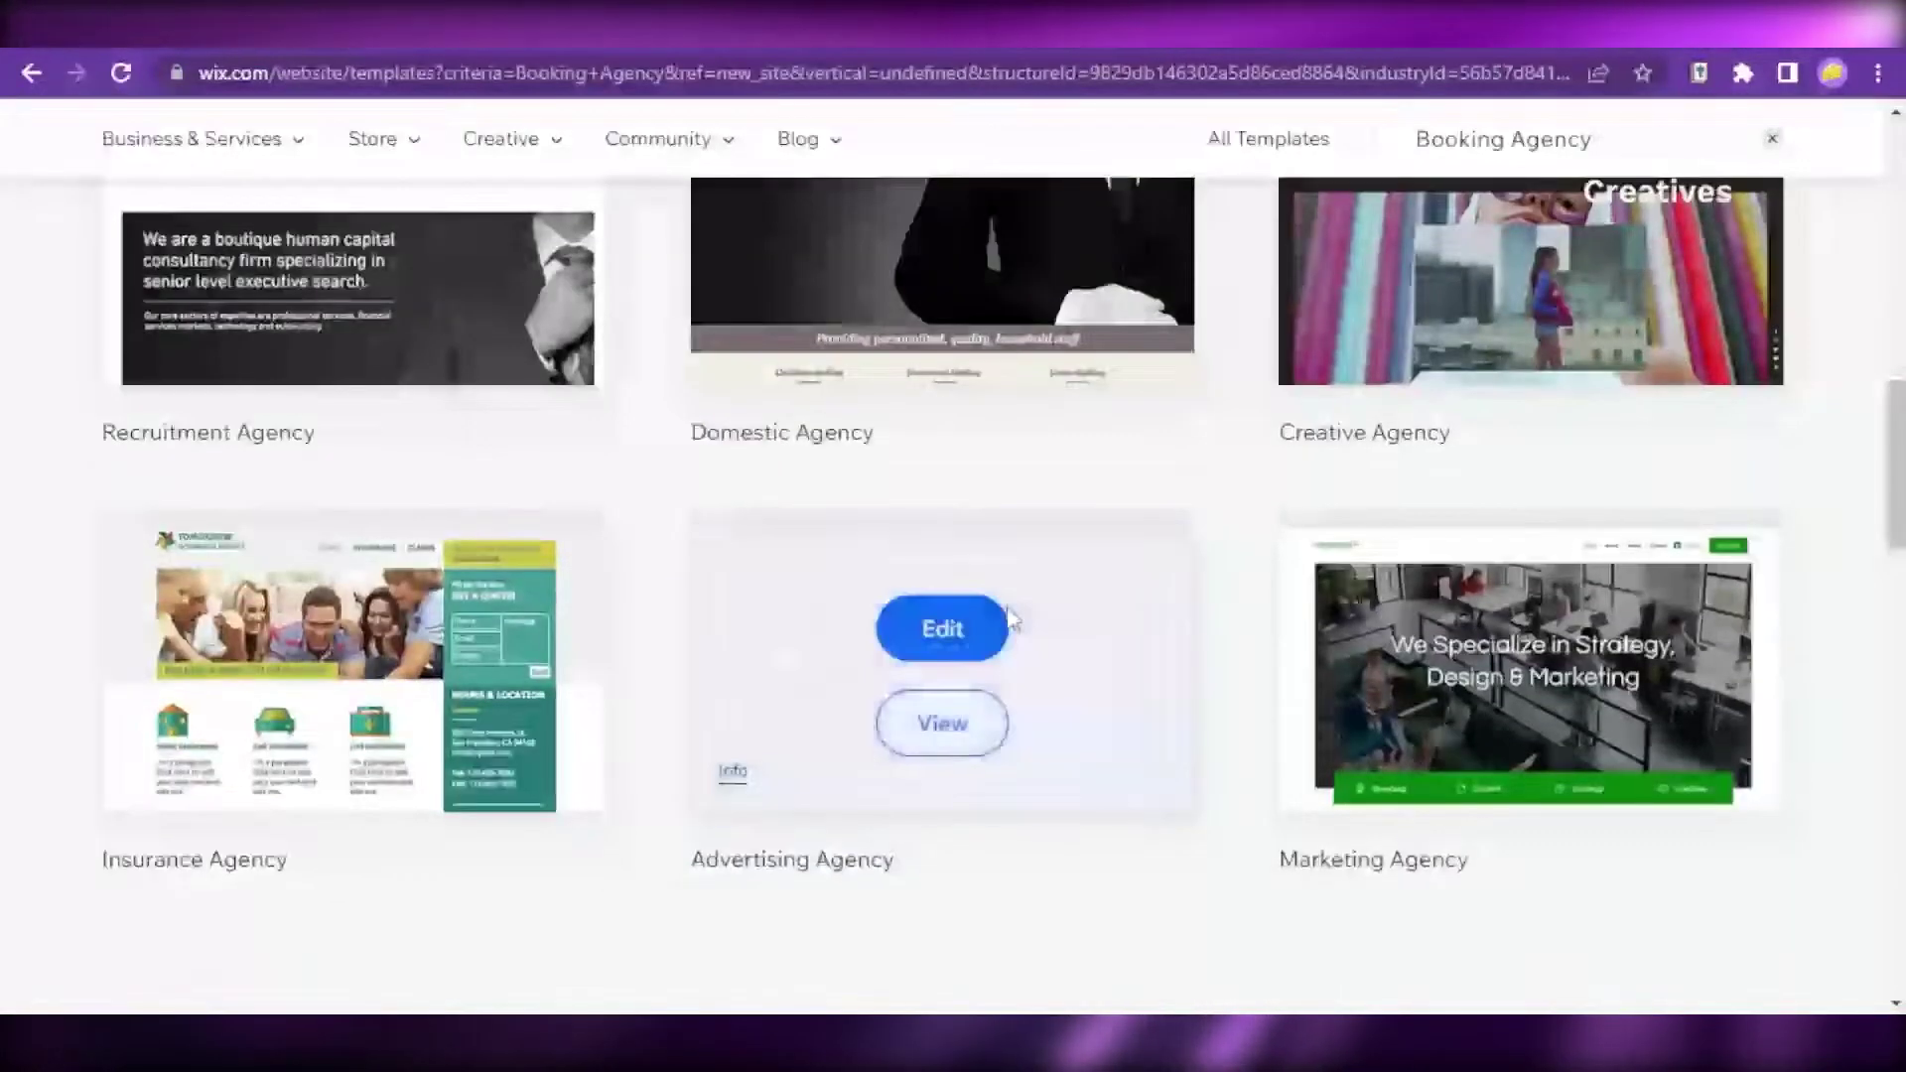
scroll(993, 616, down, 3)
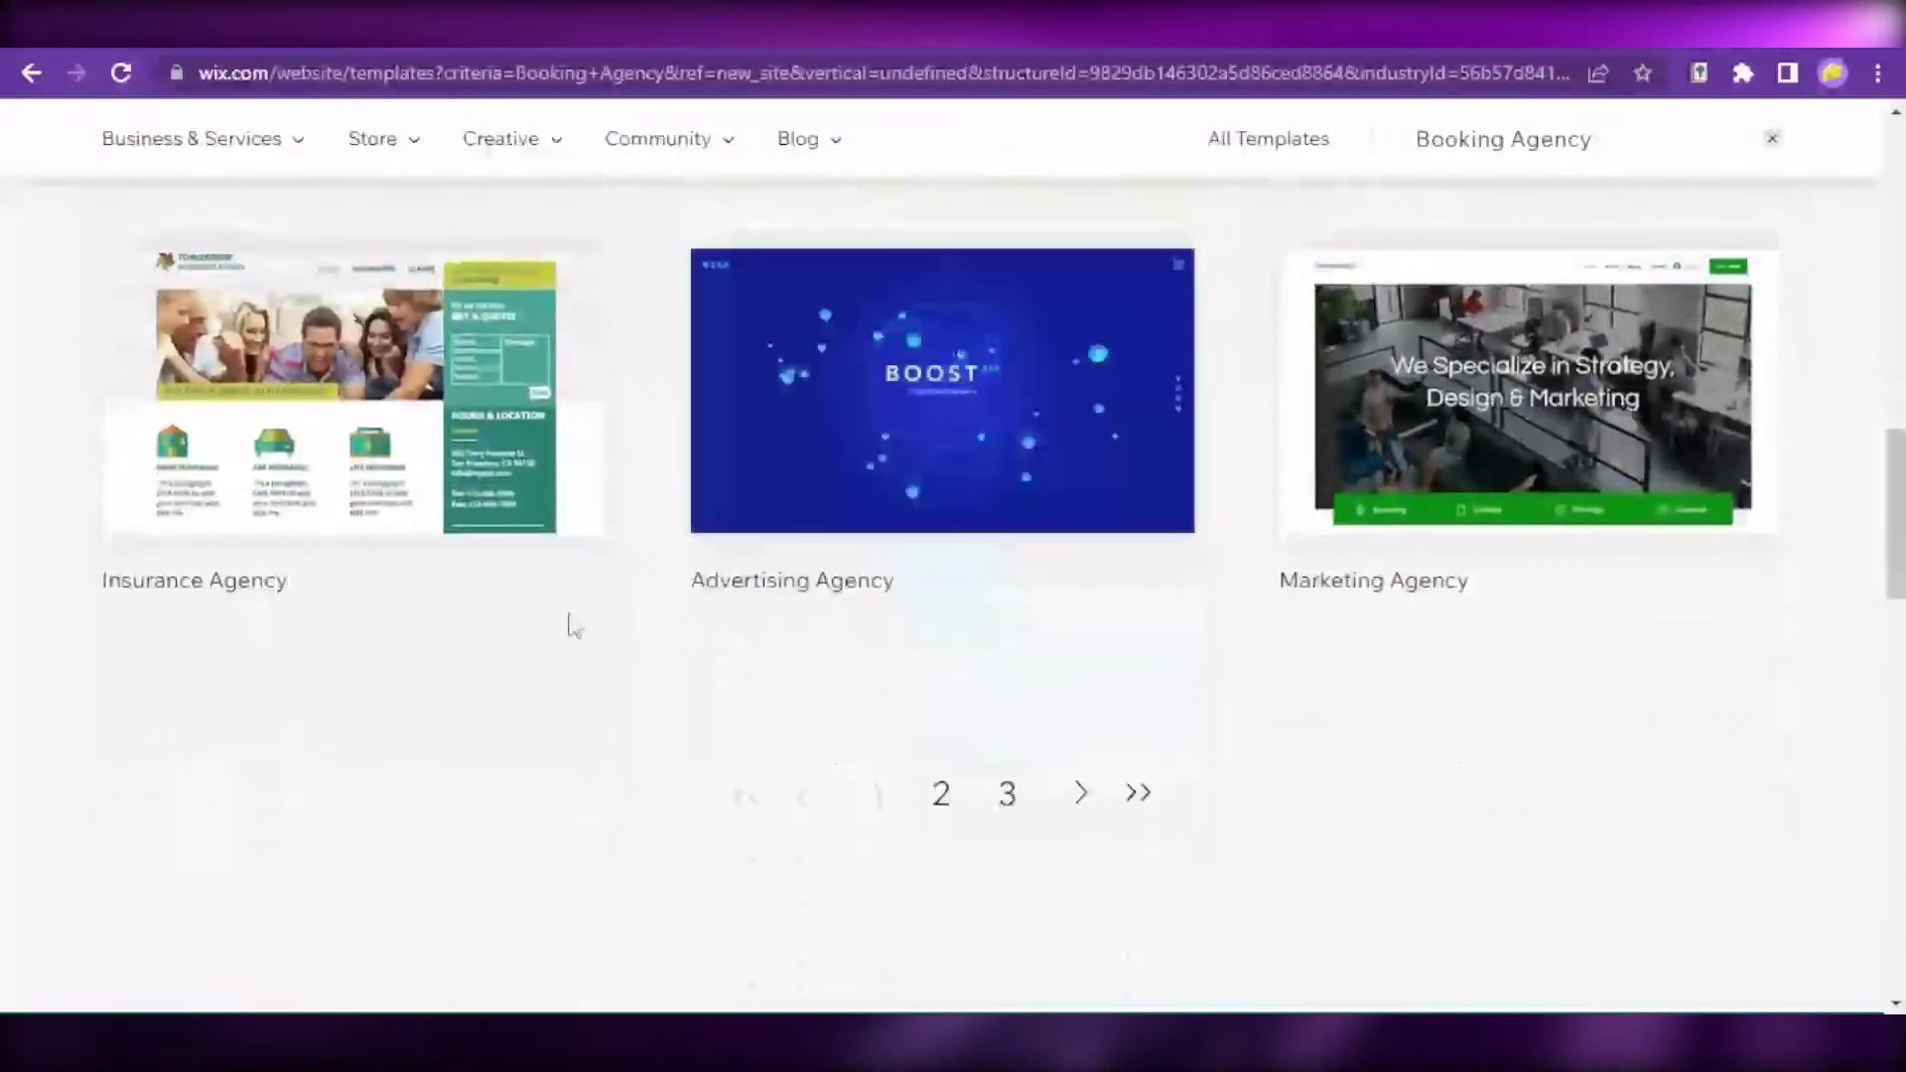
click(944, 798)
scroll(1151, 703, down, 4)
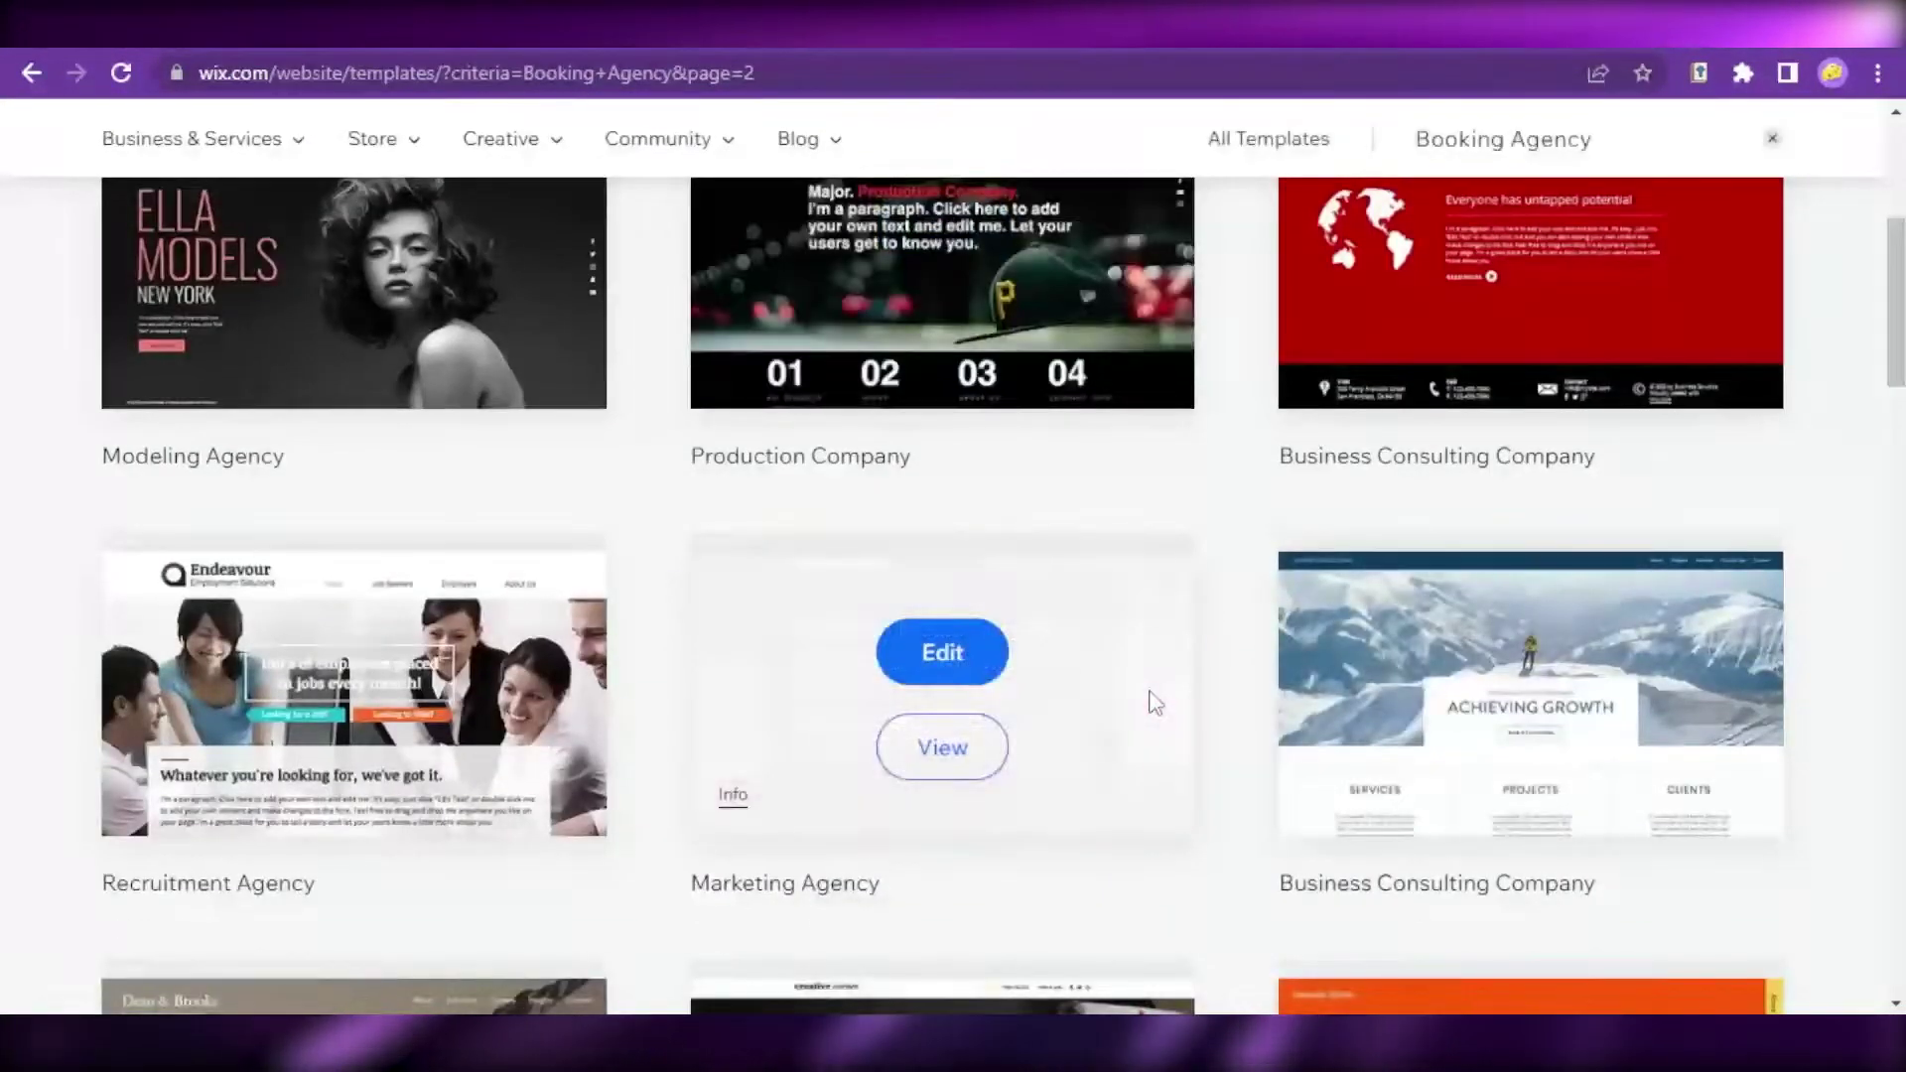
scroll(1187, 724, up, 3)
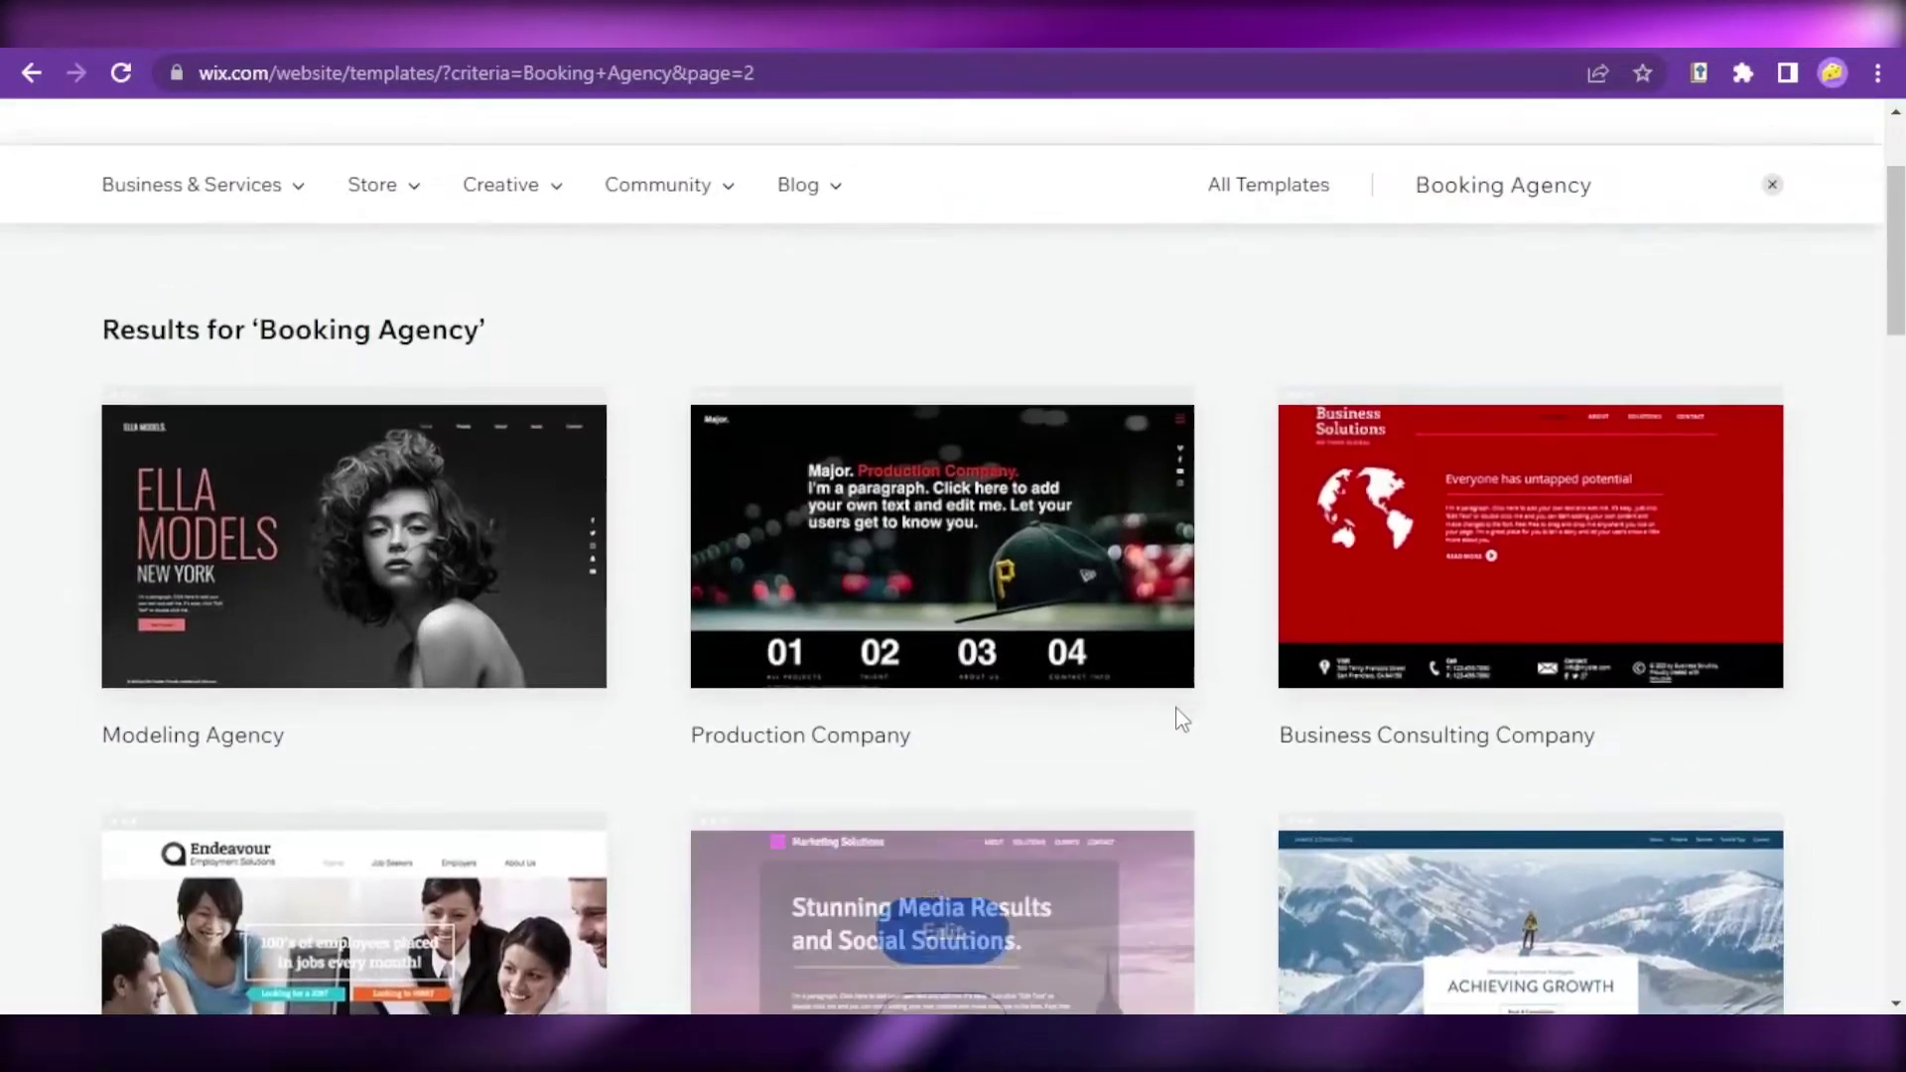
scroll(1255, 821, down, 3)
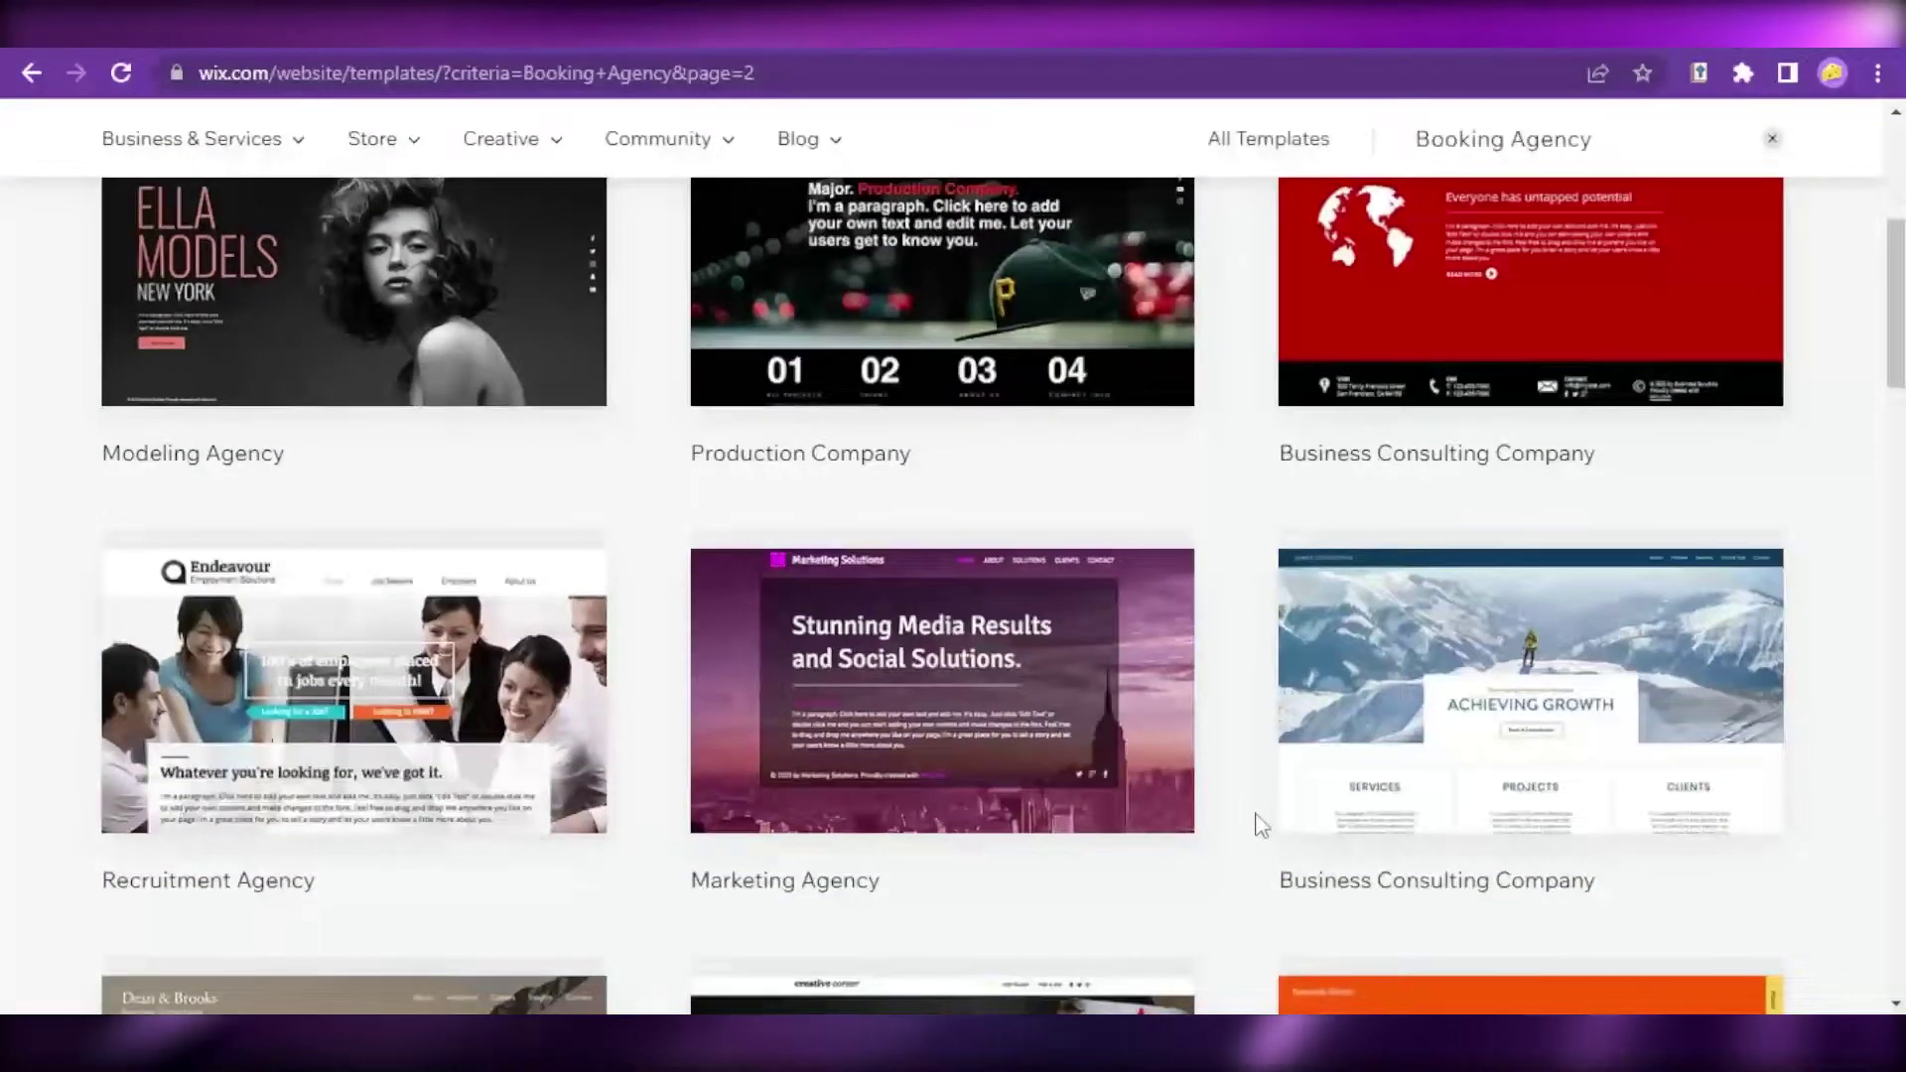
scroll(1260, 824, down, 5)
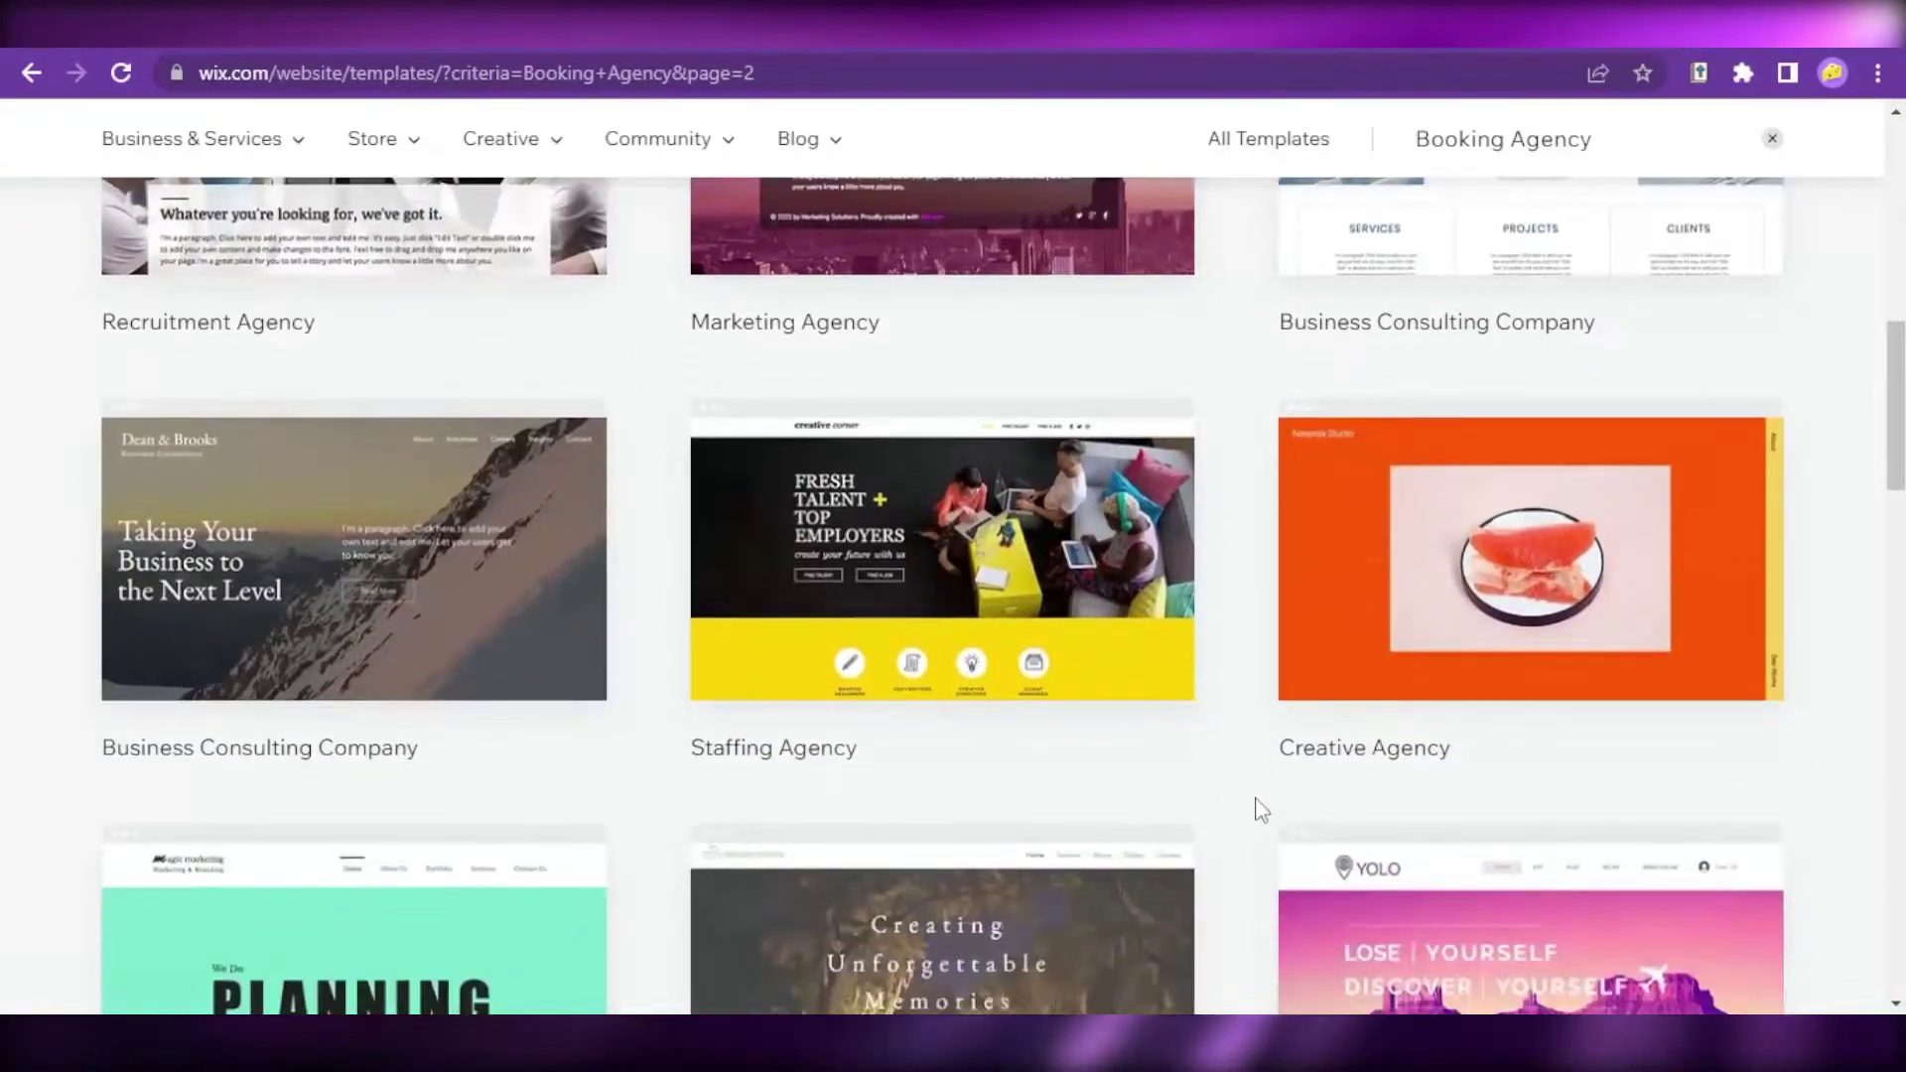
scroll(1260, 824, down, 5)
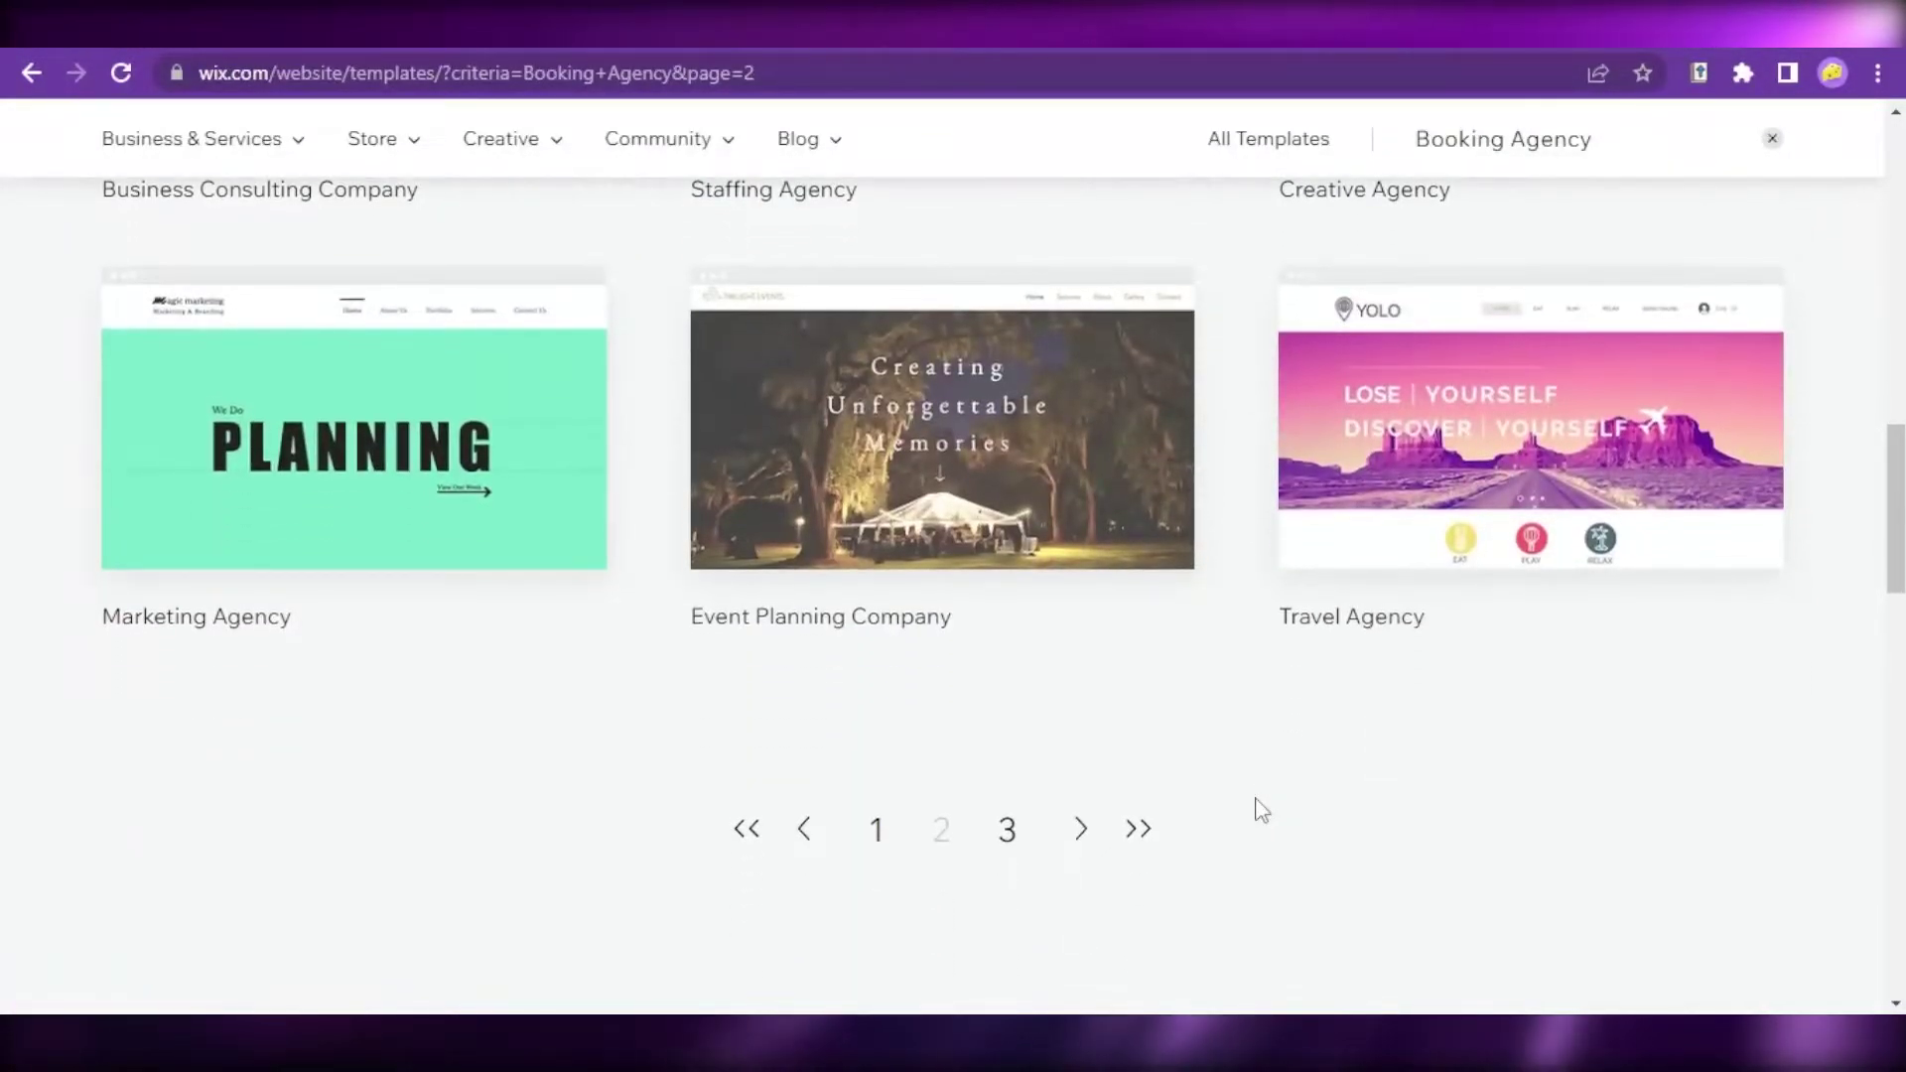
scroll(1260, 811, up, 10)
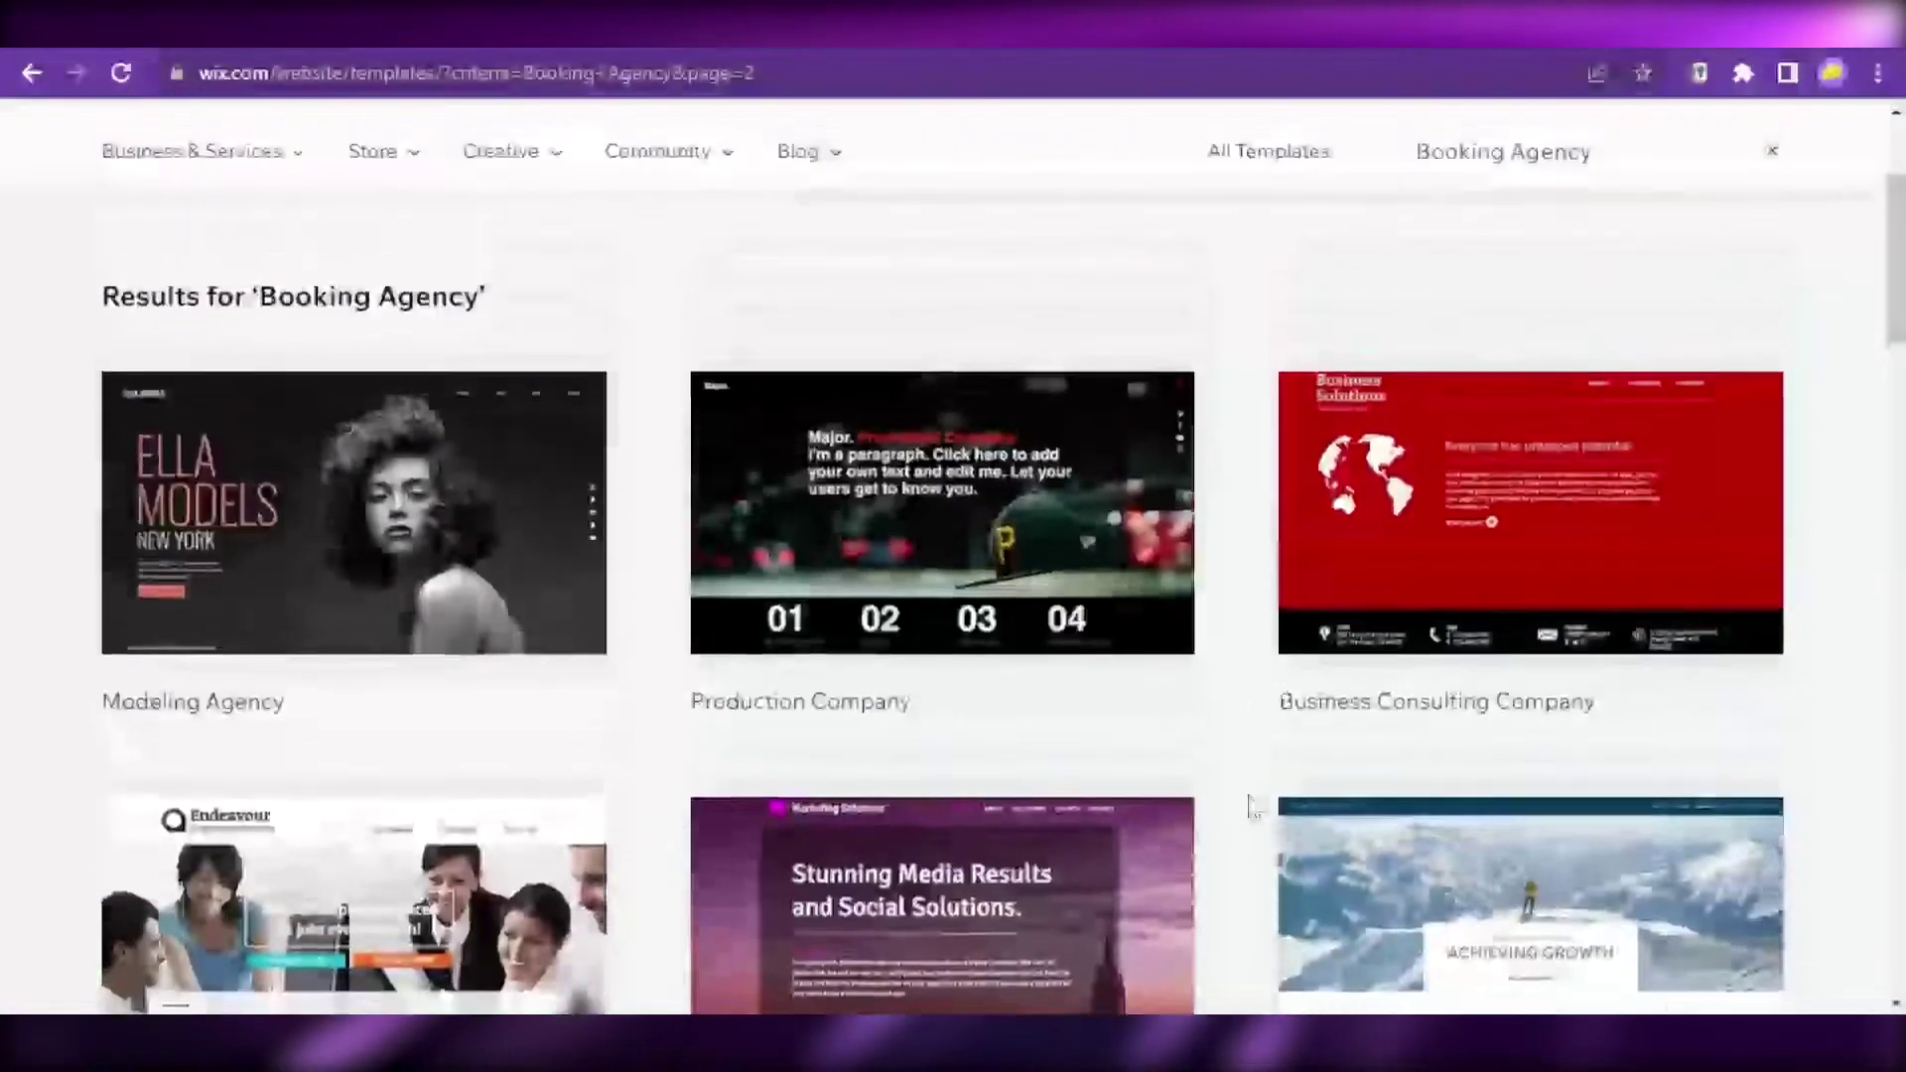
scroll(1249, 804, down, 10)
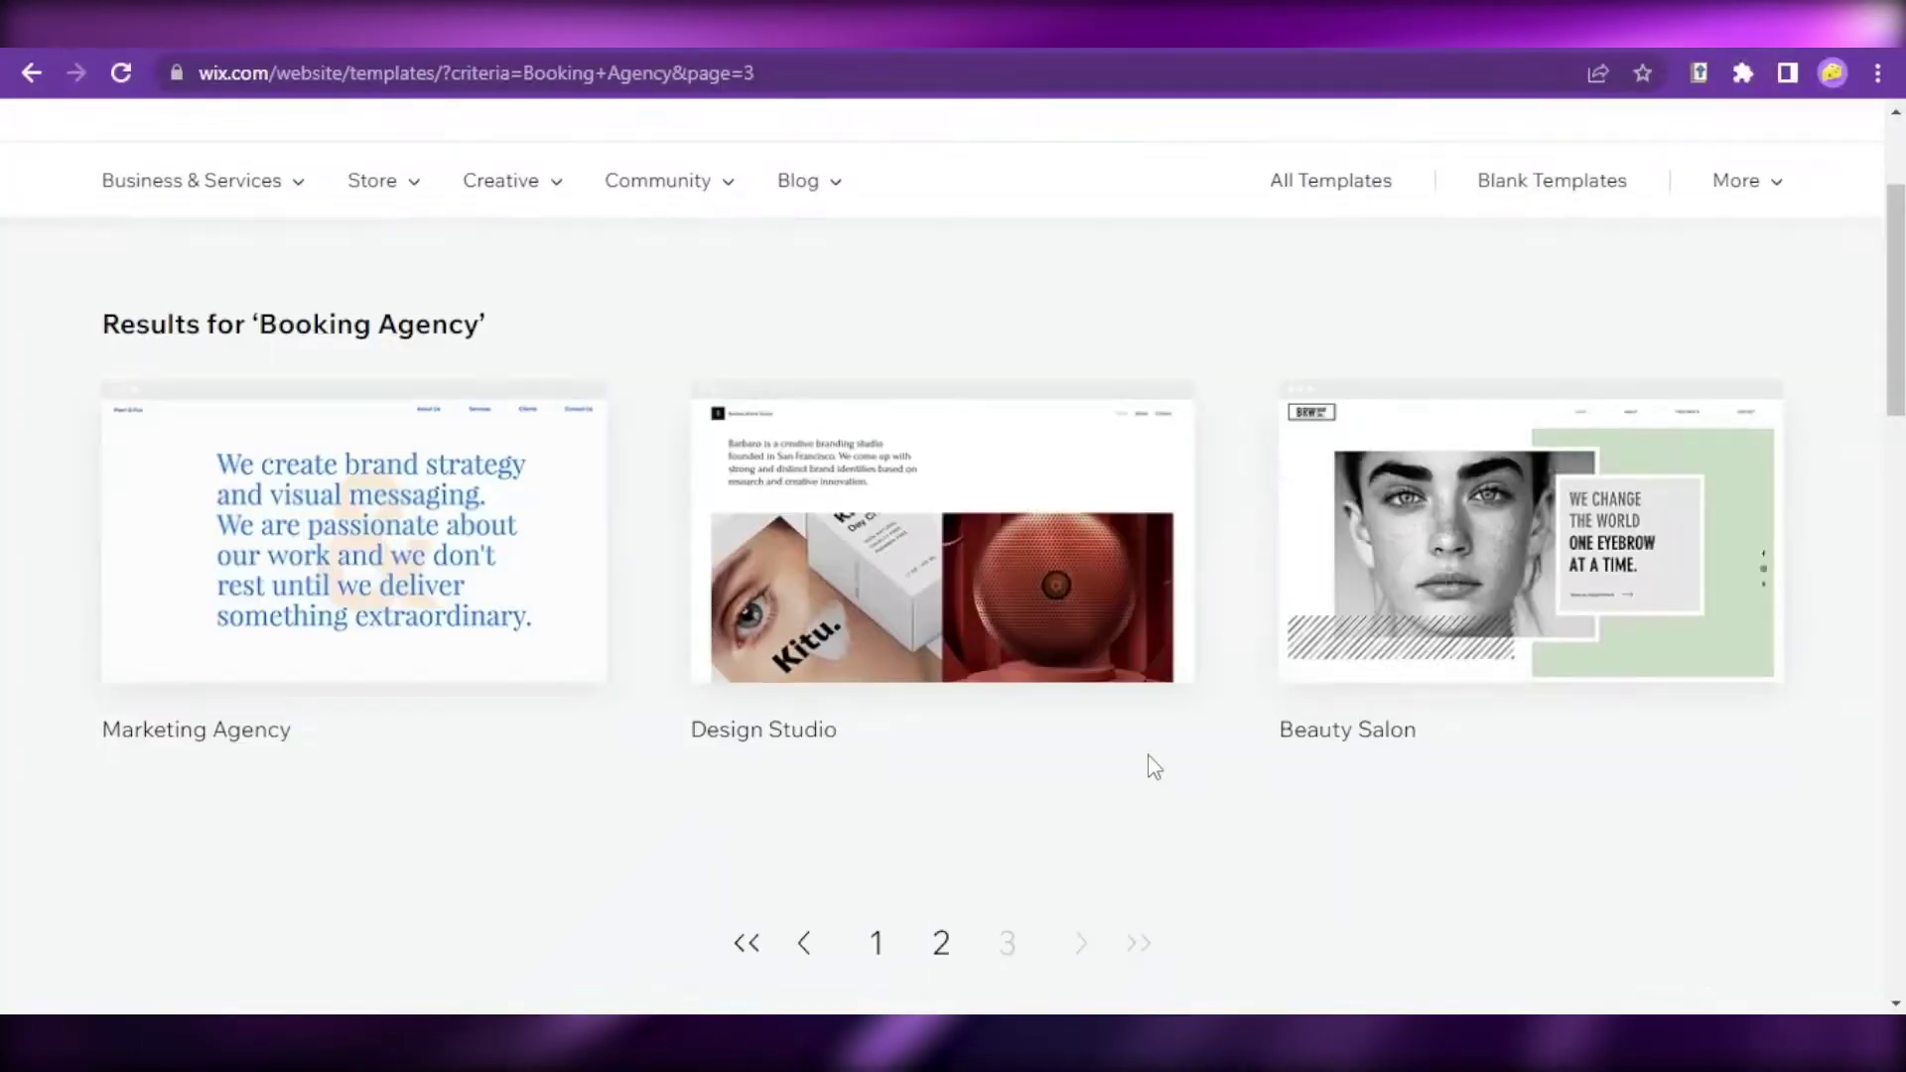
mouse_move(1414, 561)
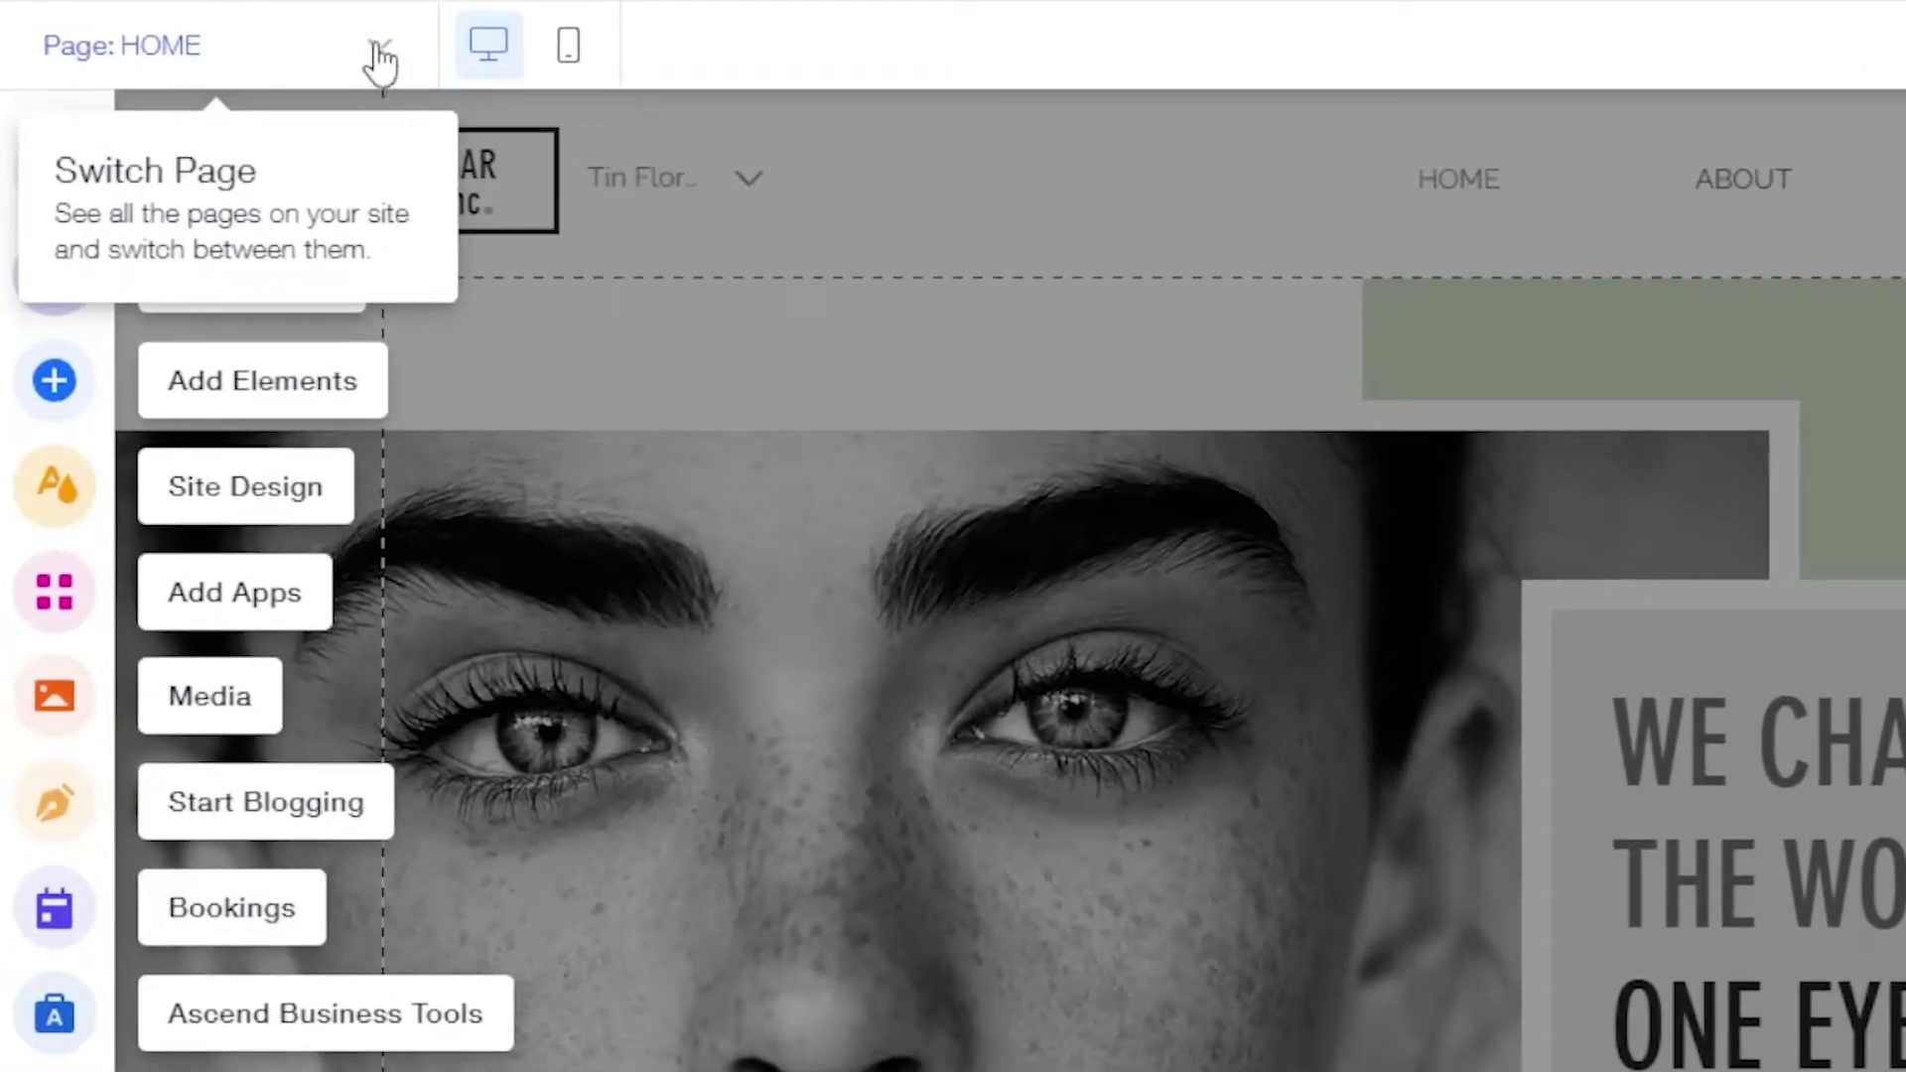
click(381, 54)
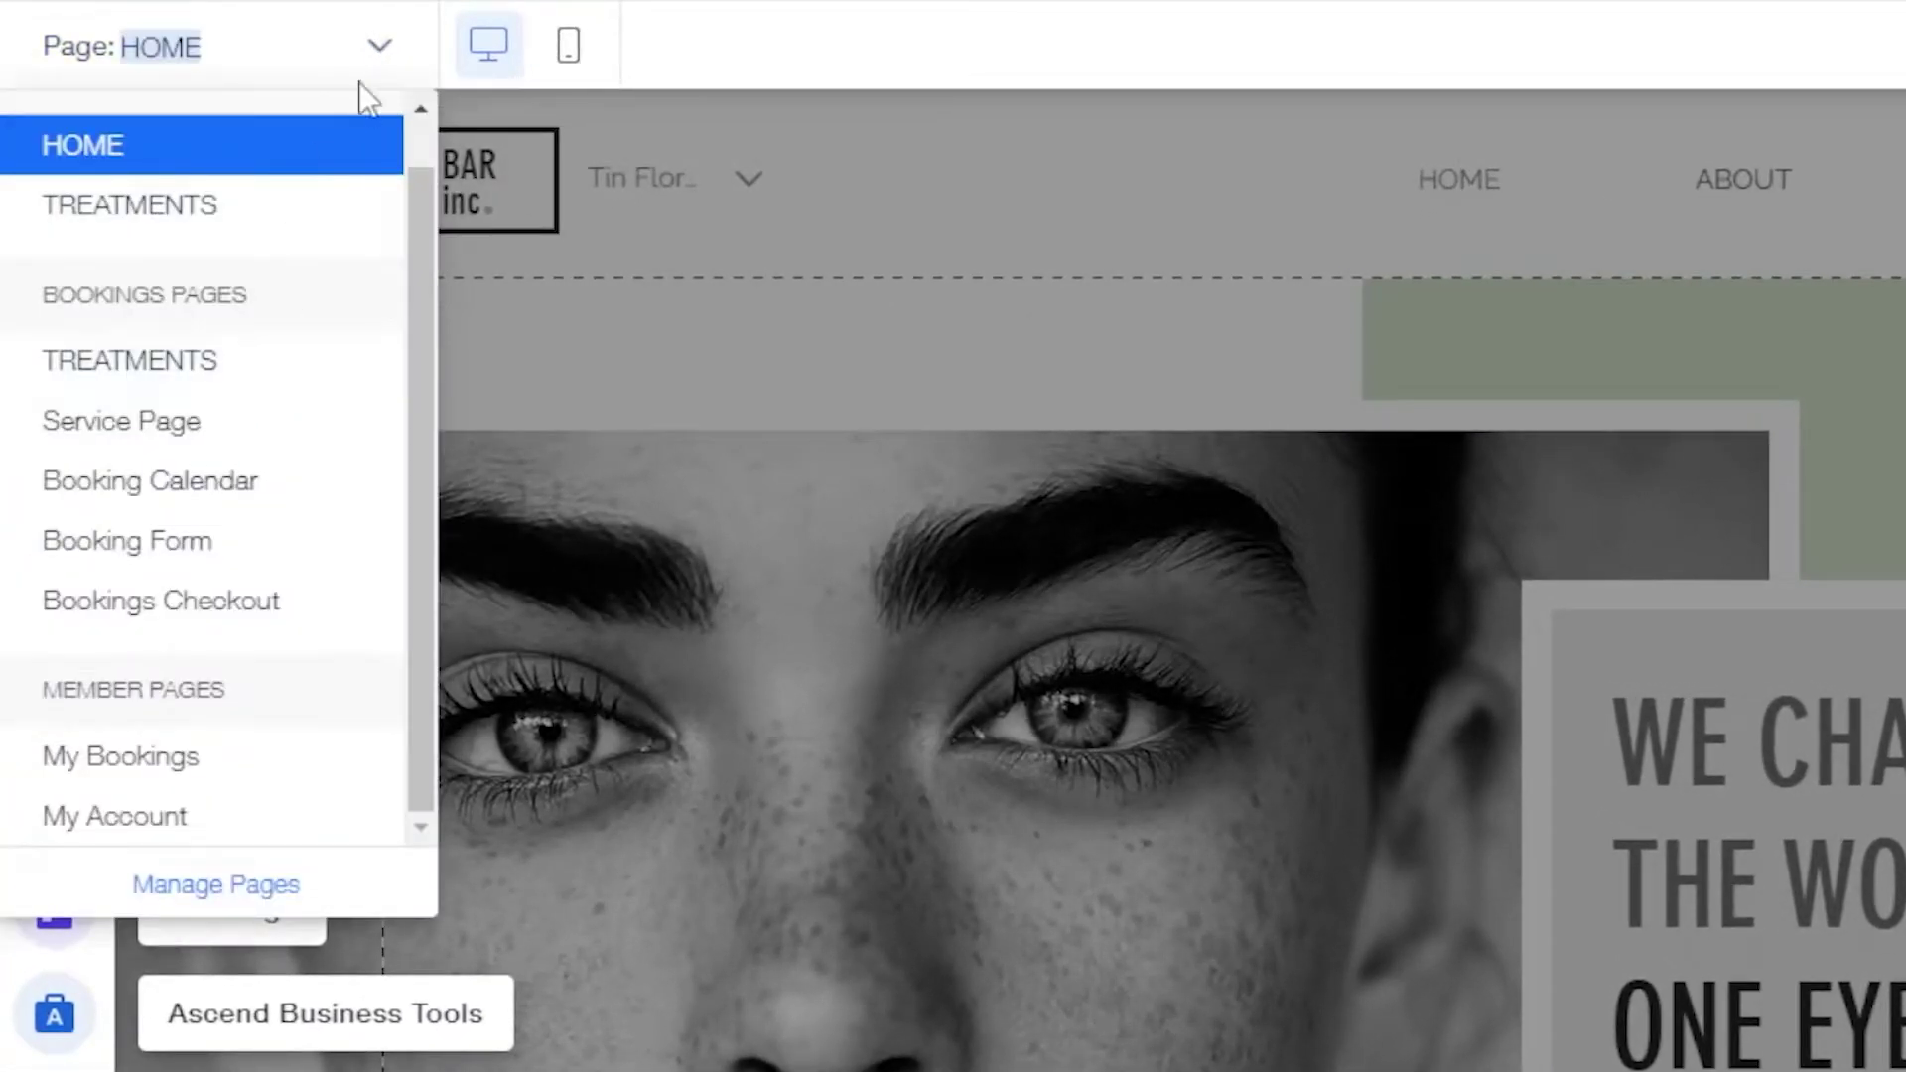
click(379, 50)
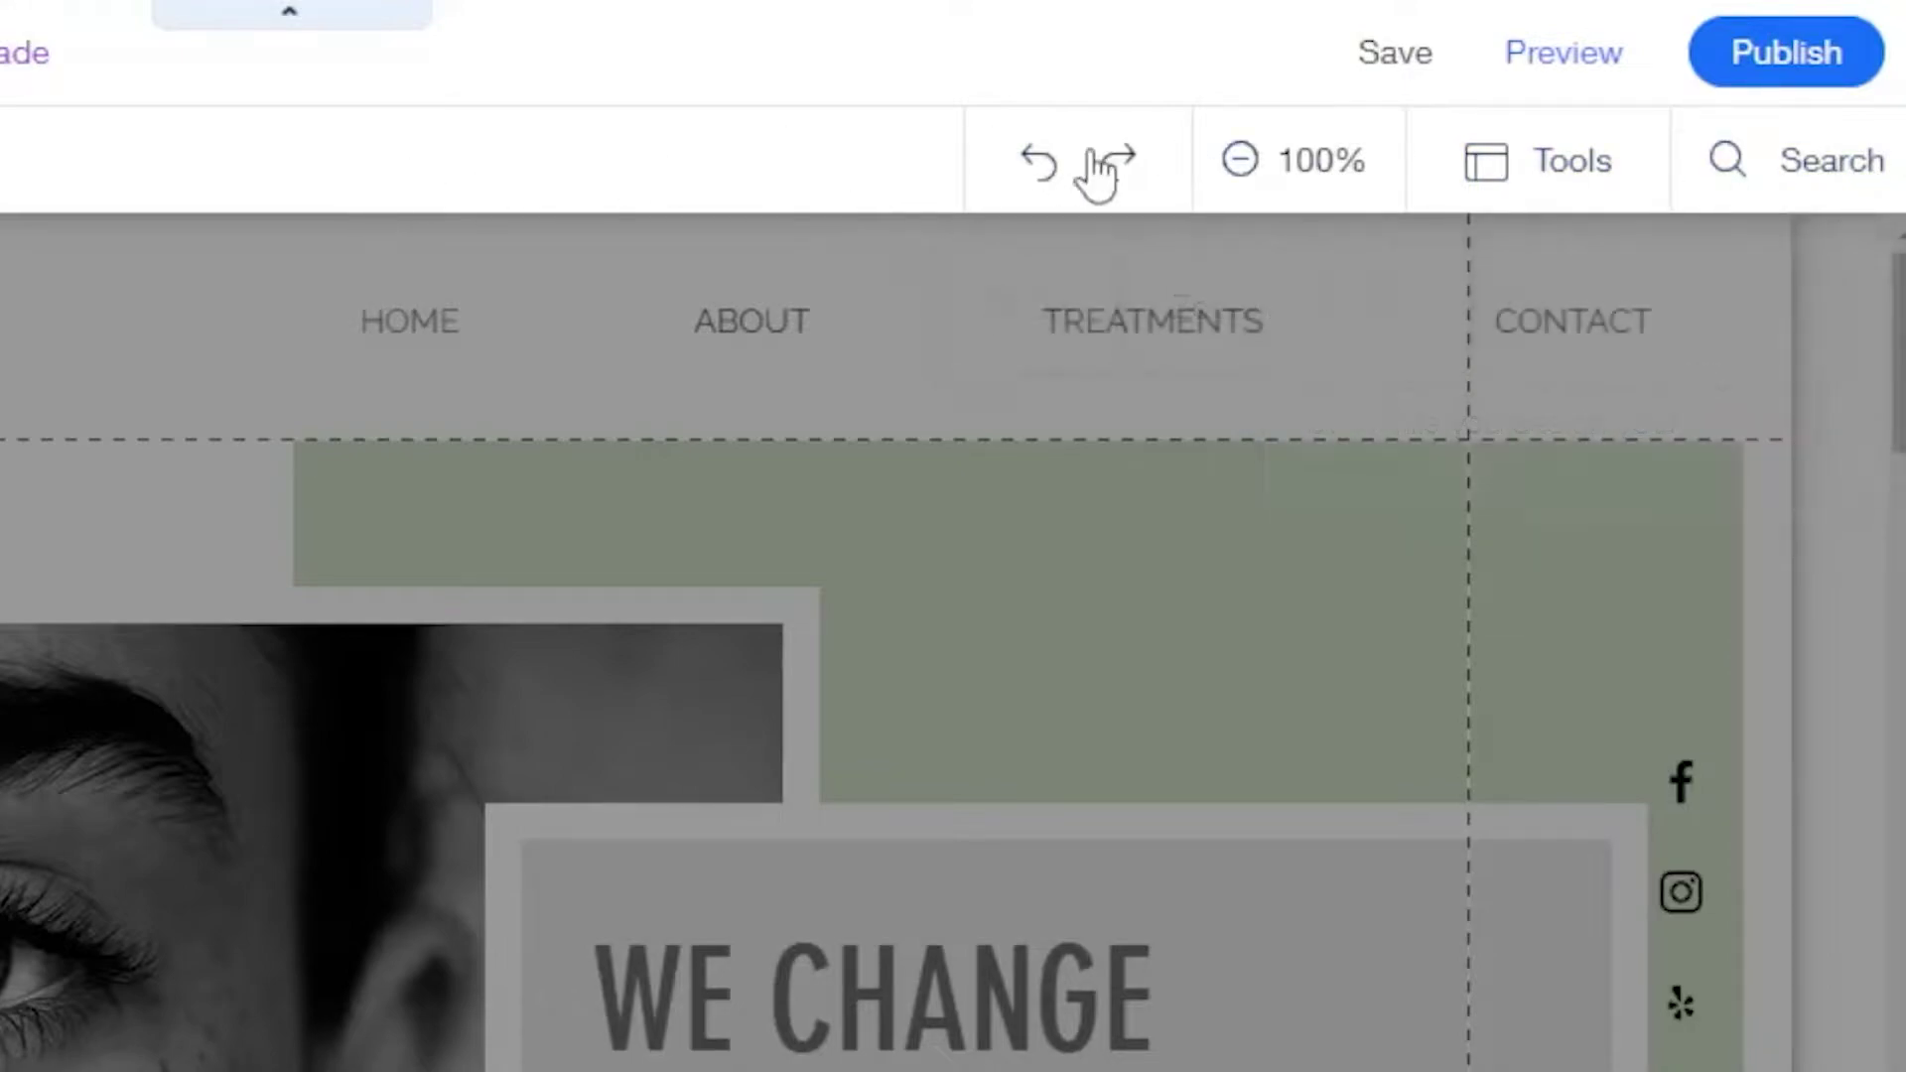
click(1290, 188)
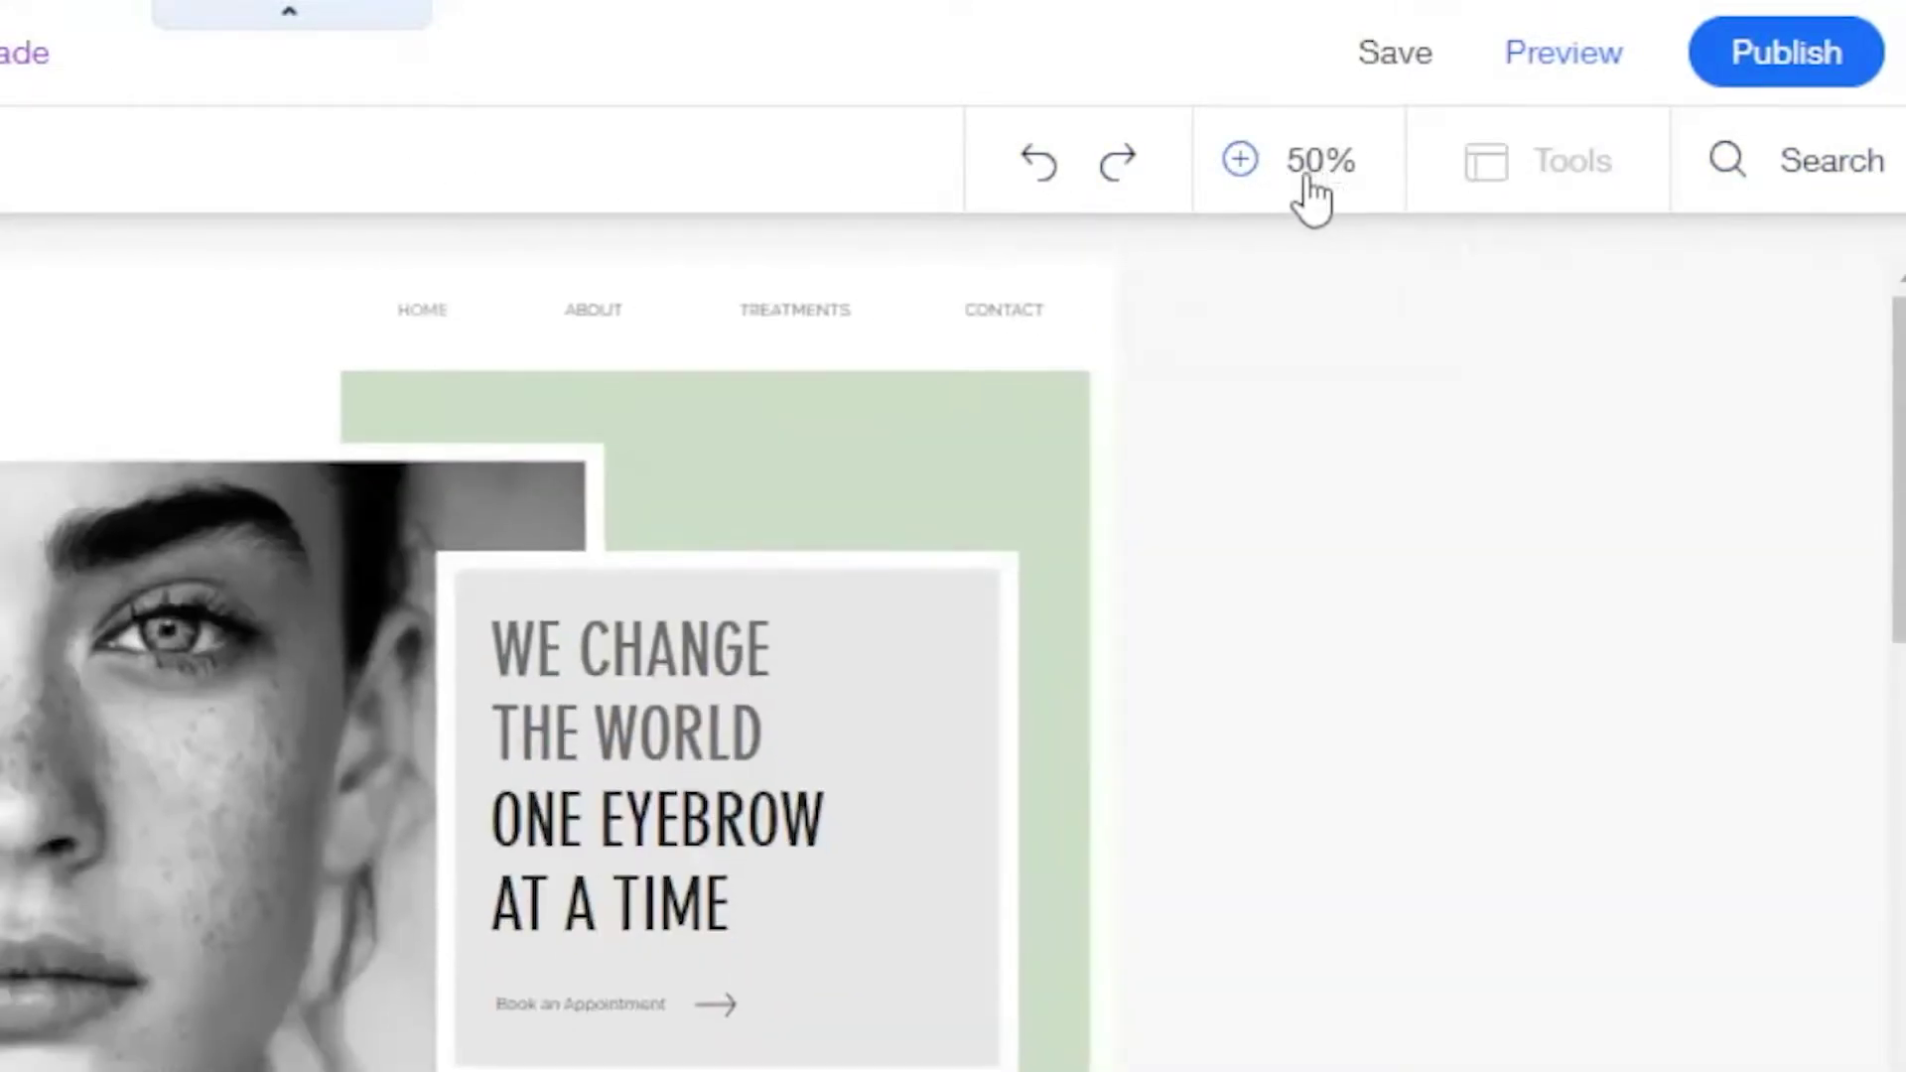
click(1311, 200)
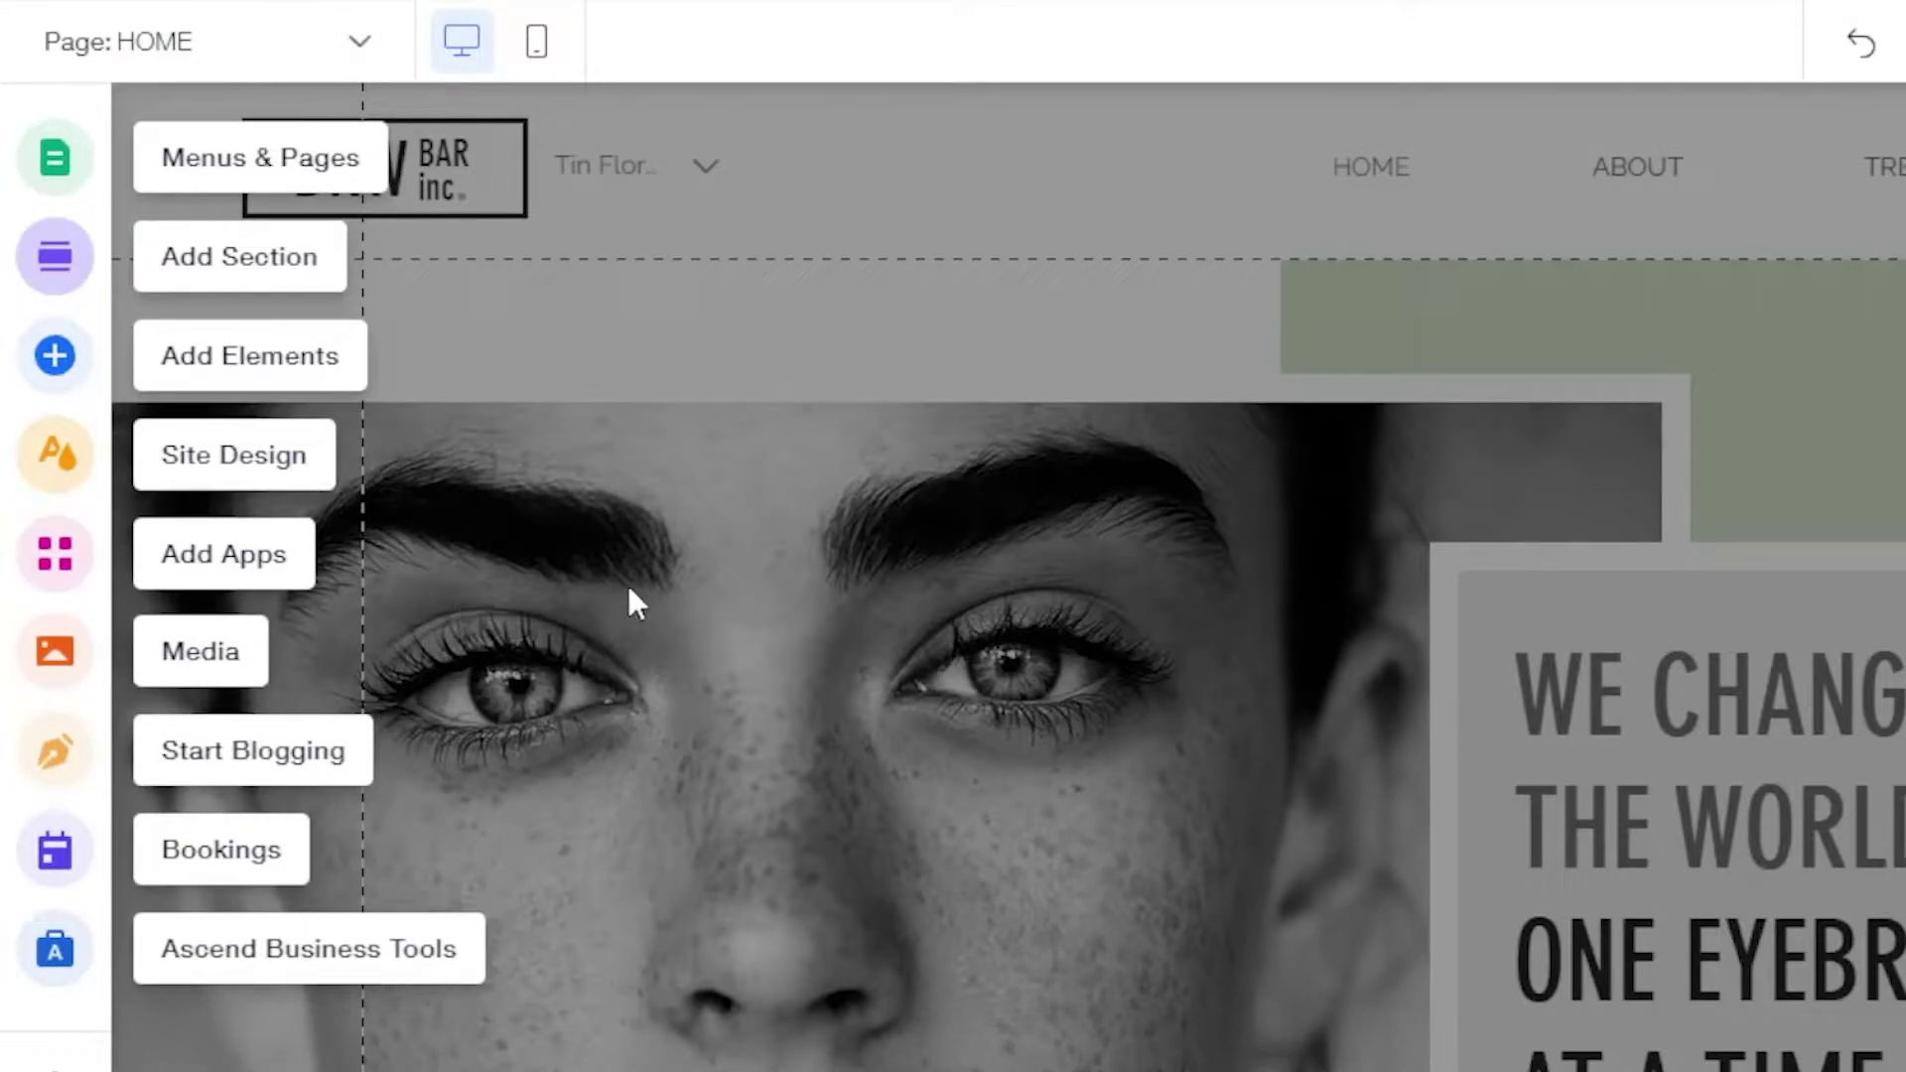
Step: Add a blank page named 'Bookings' through Manage Pages
click(329, 57)
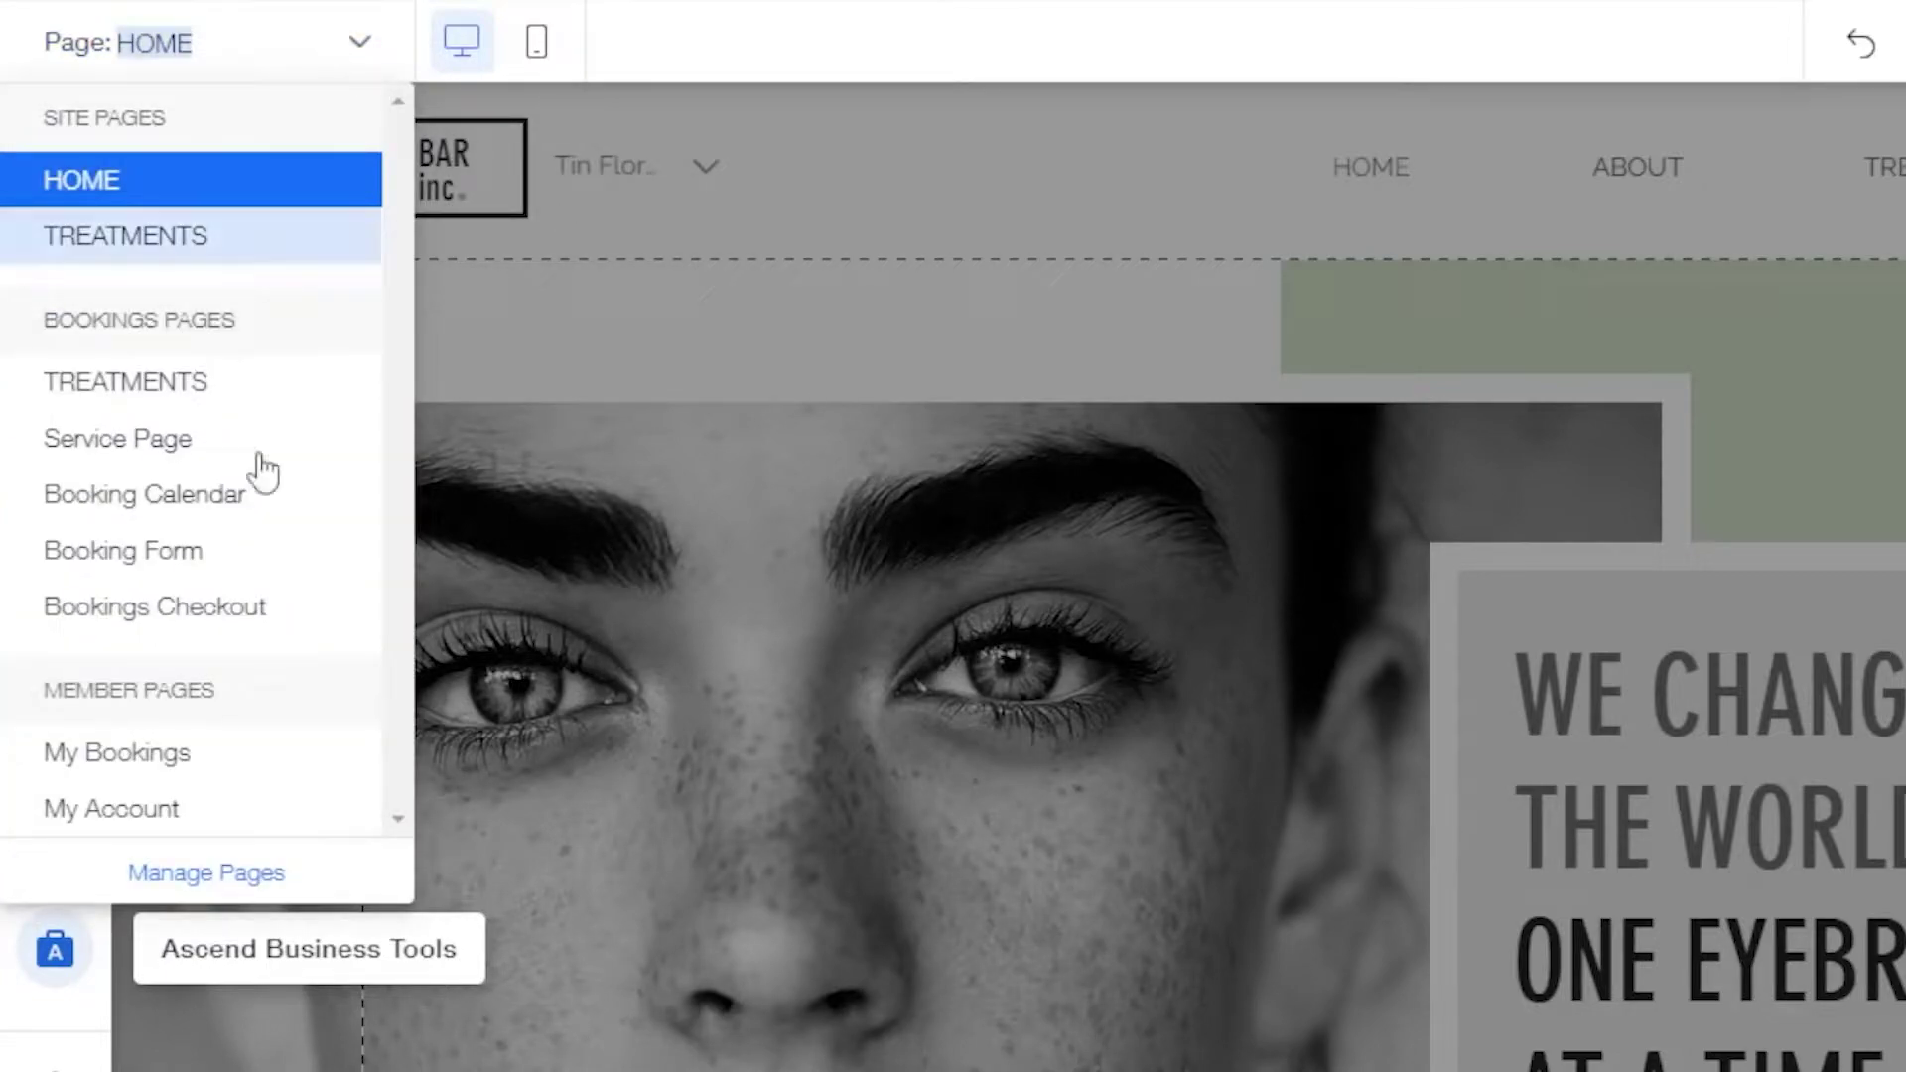
click(198, 876)
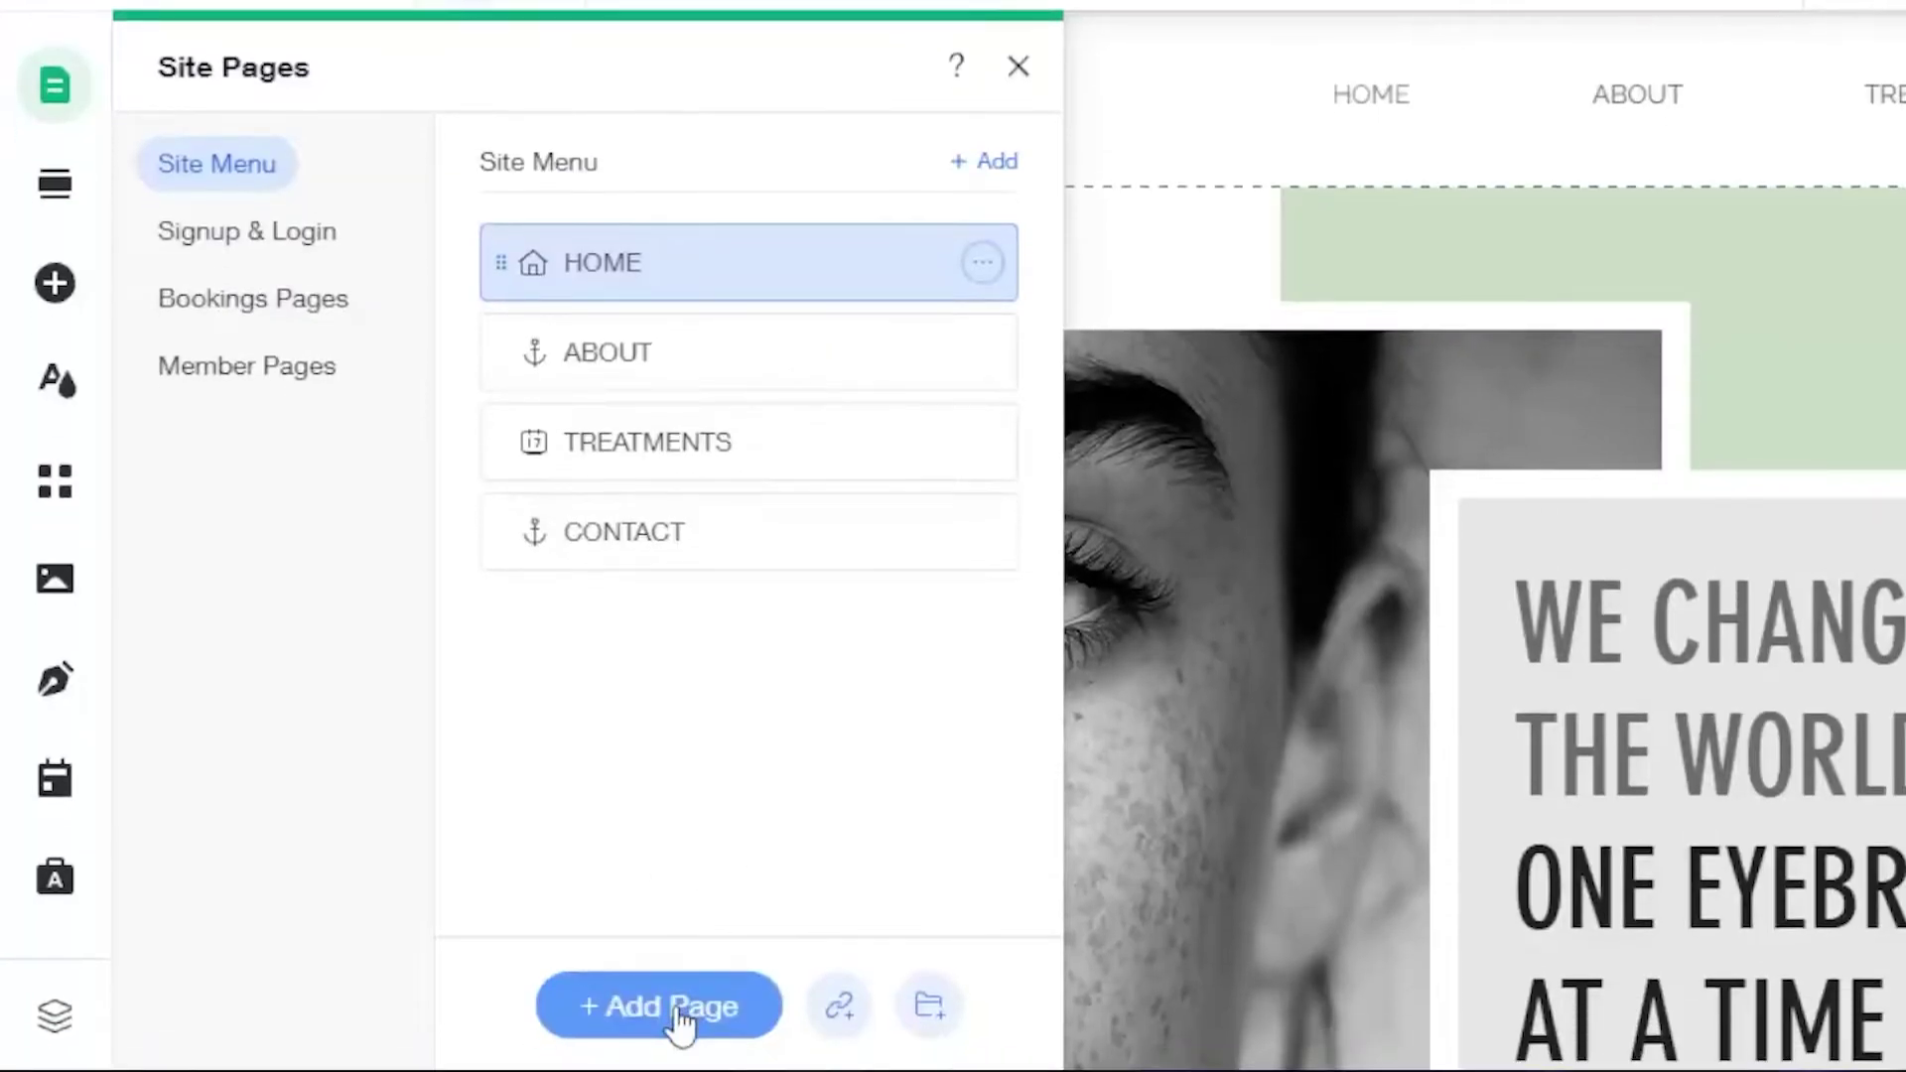
click(675, 1014)
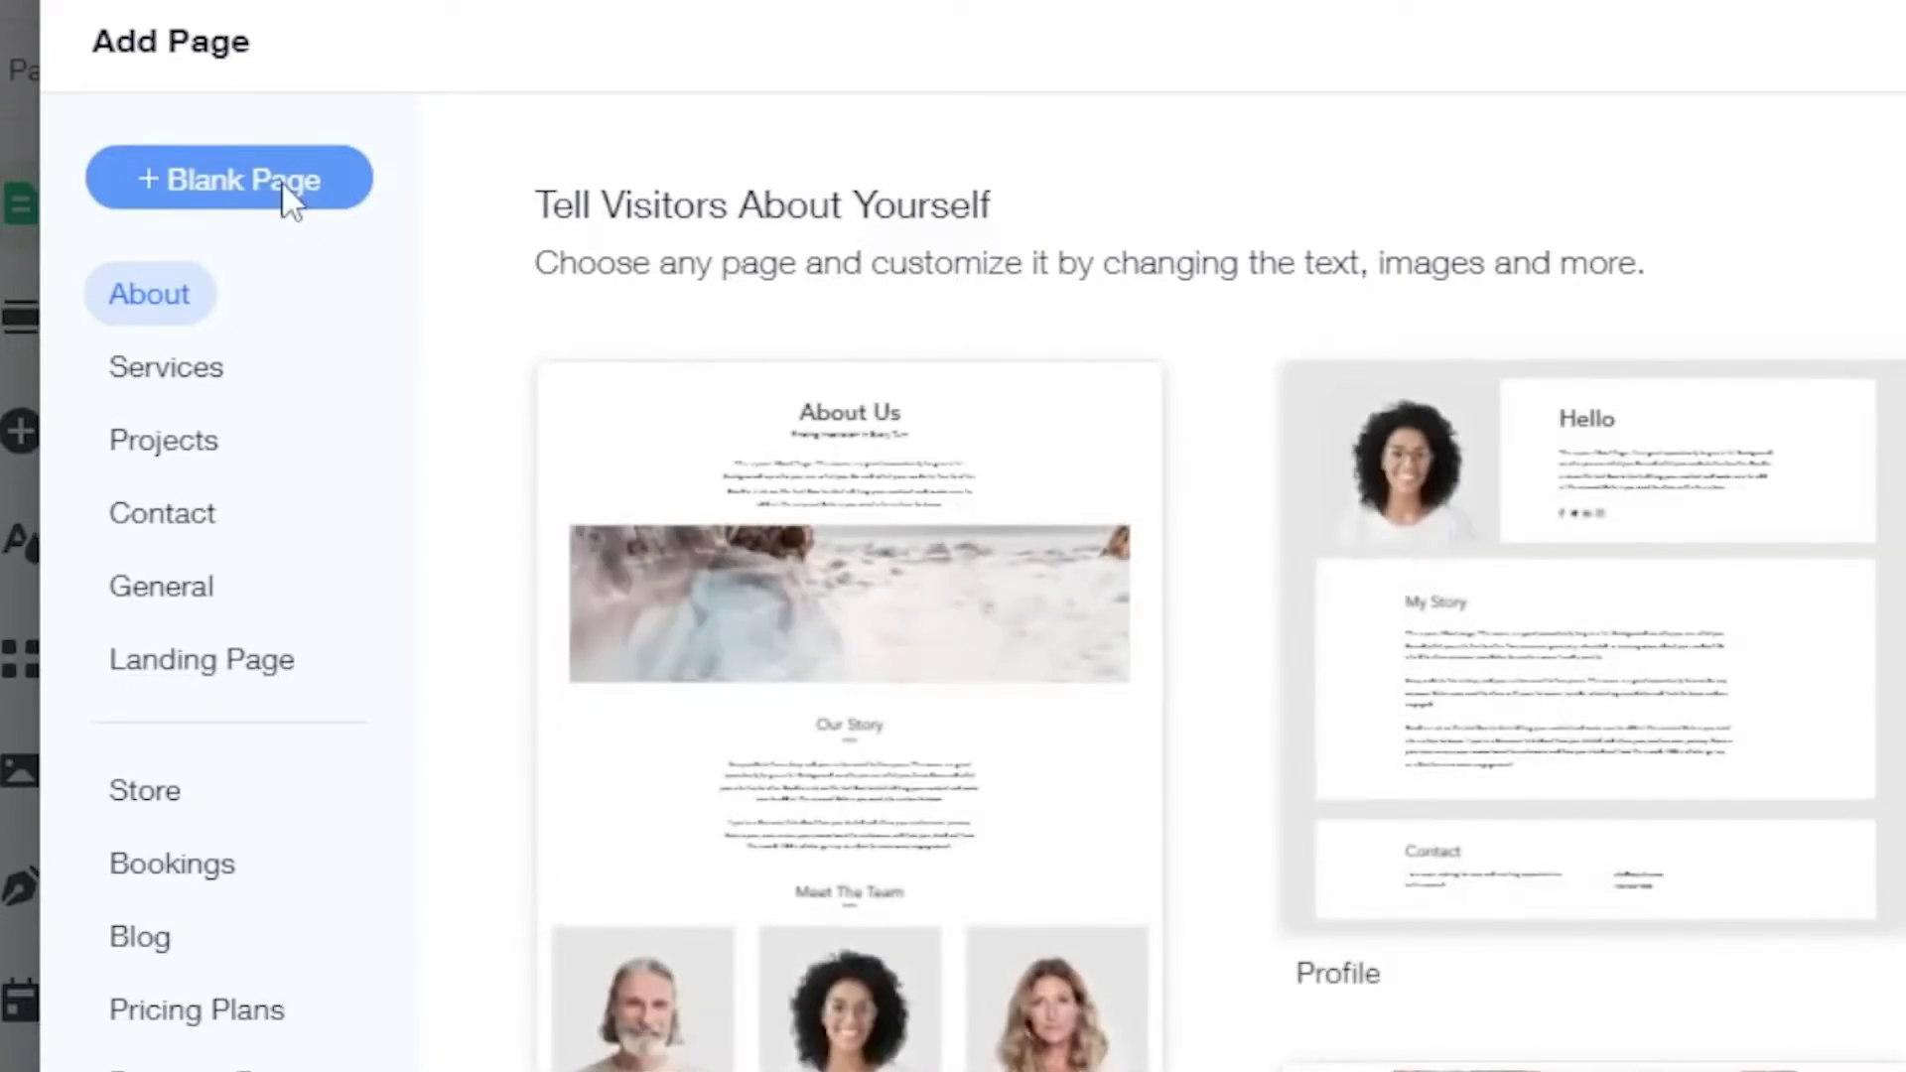
click(303, 199)
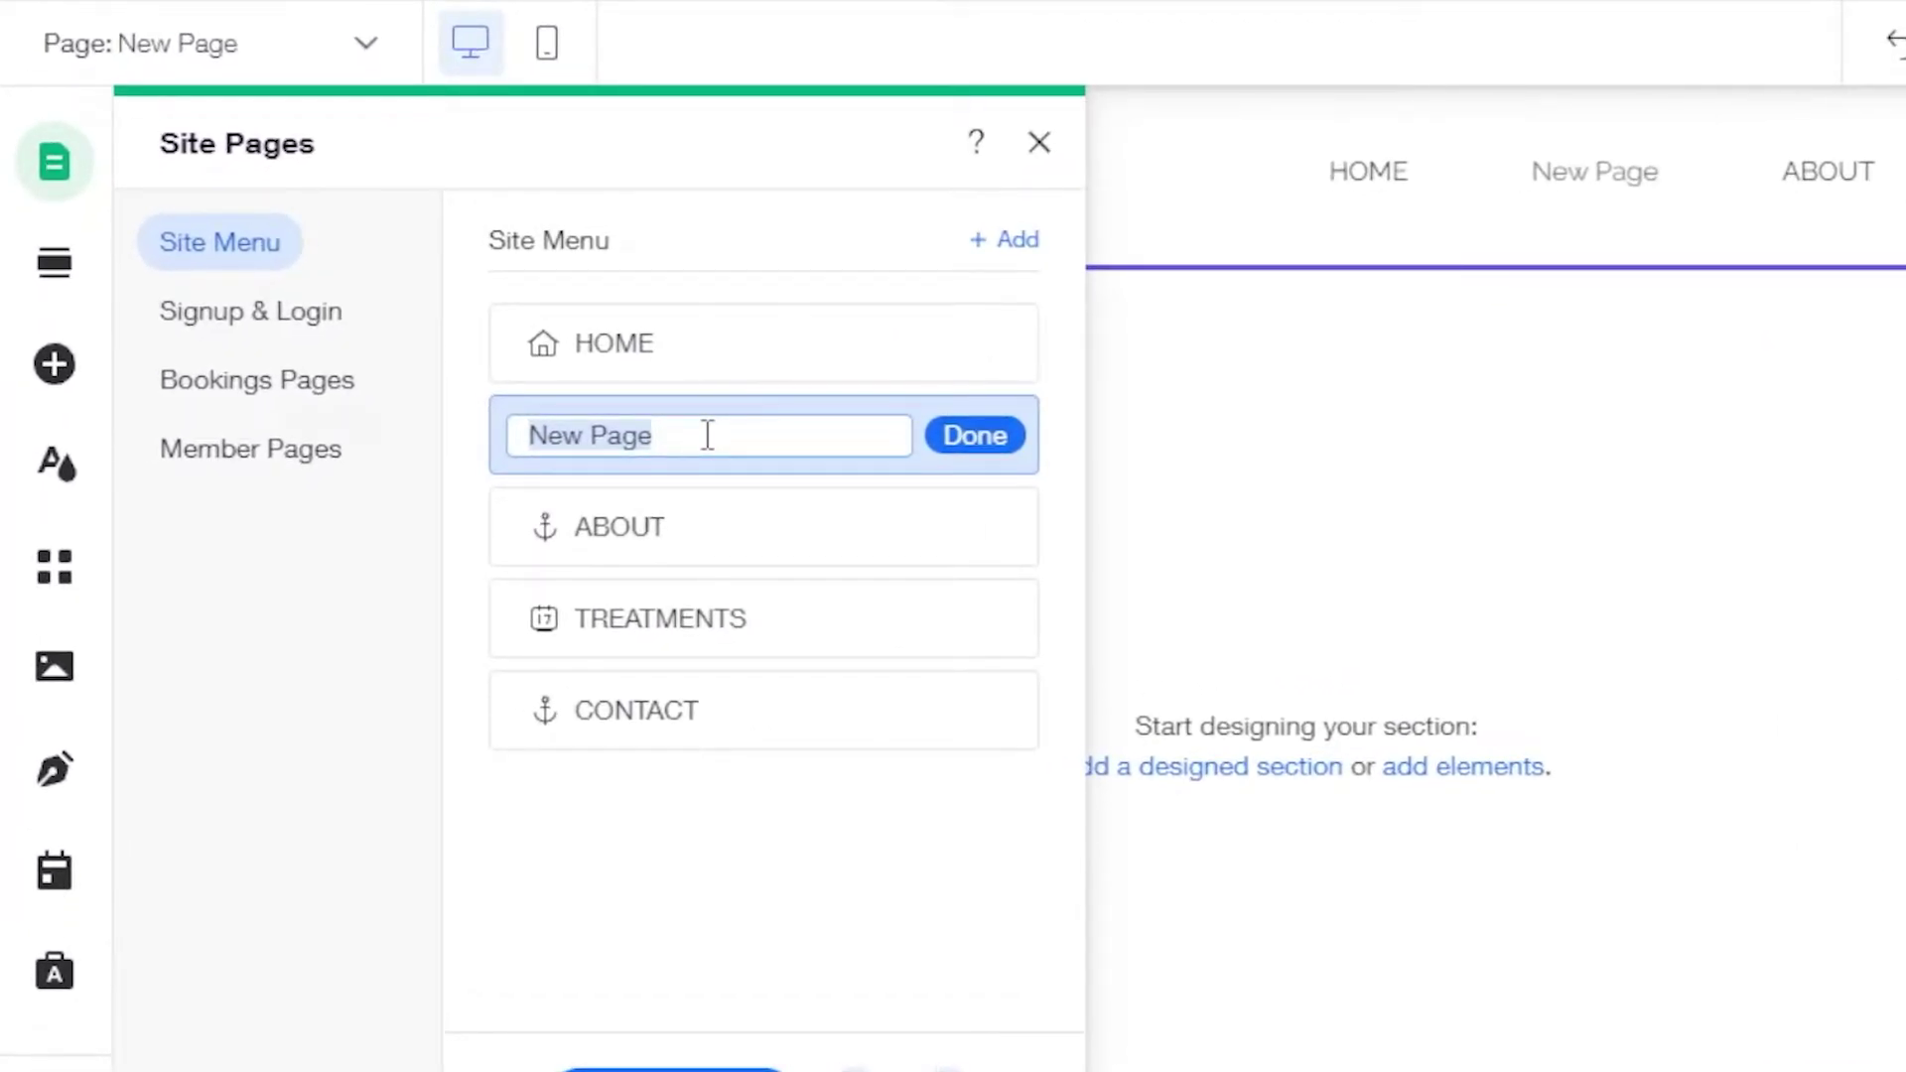
text(Bookings)
click(986, 444)
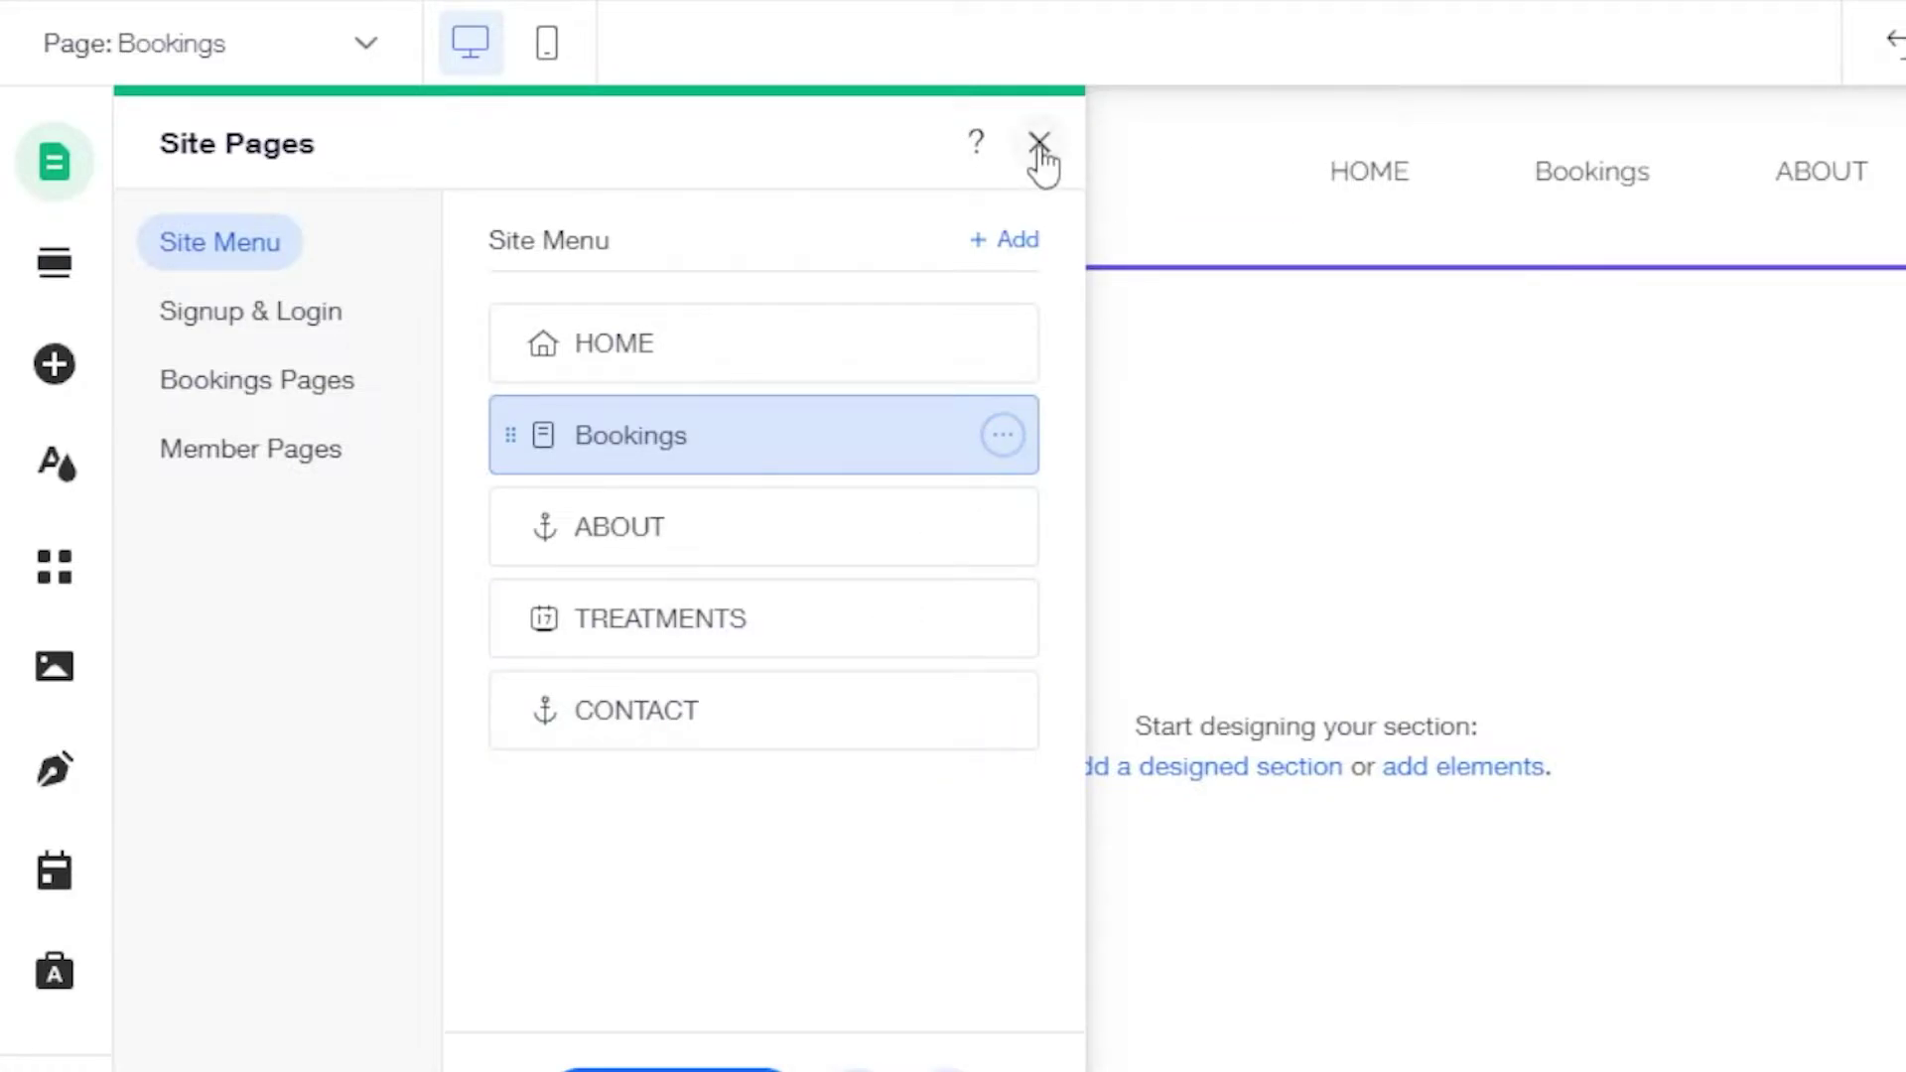
Step: Replace the 'BRW BAR inc' logo text with 'Jane's Nails', widening the box to fit one line
click(1038, 144)
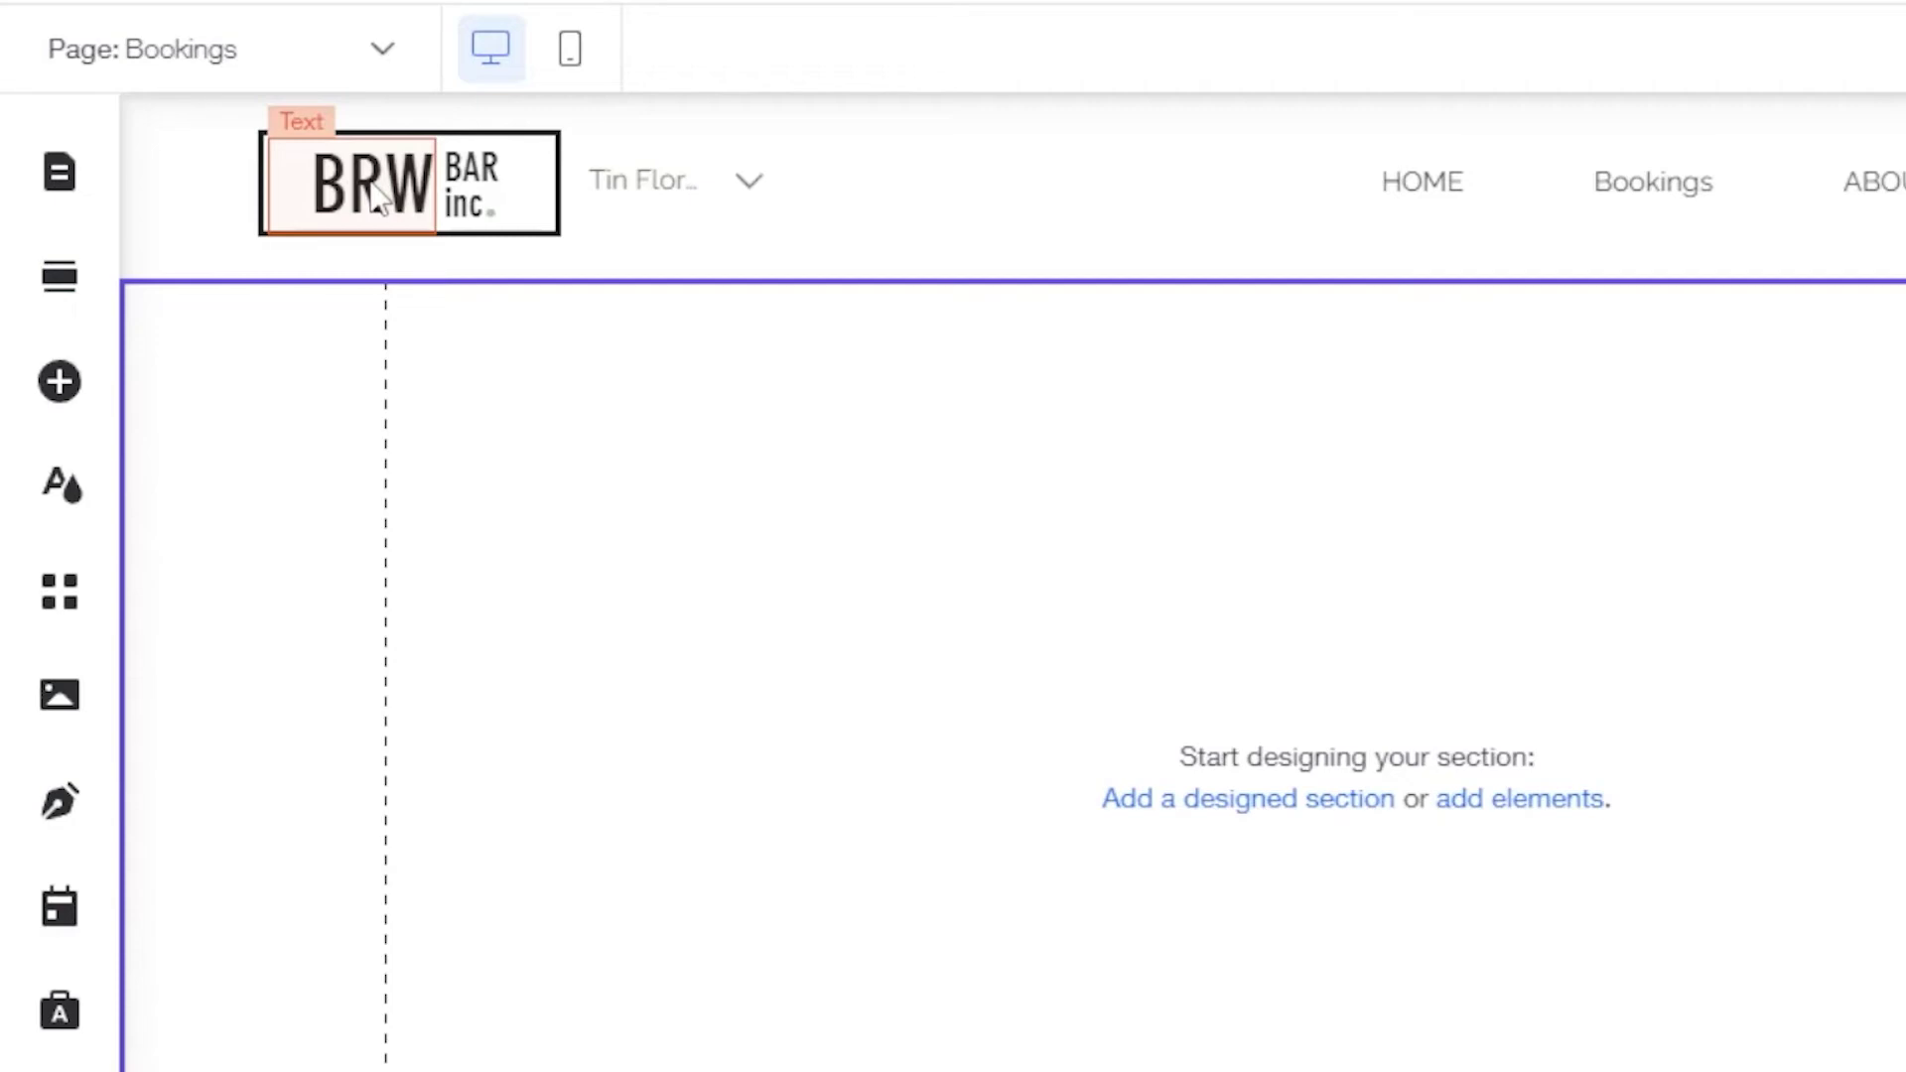
click(377, 194)
click(385, 184)
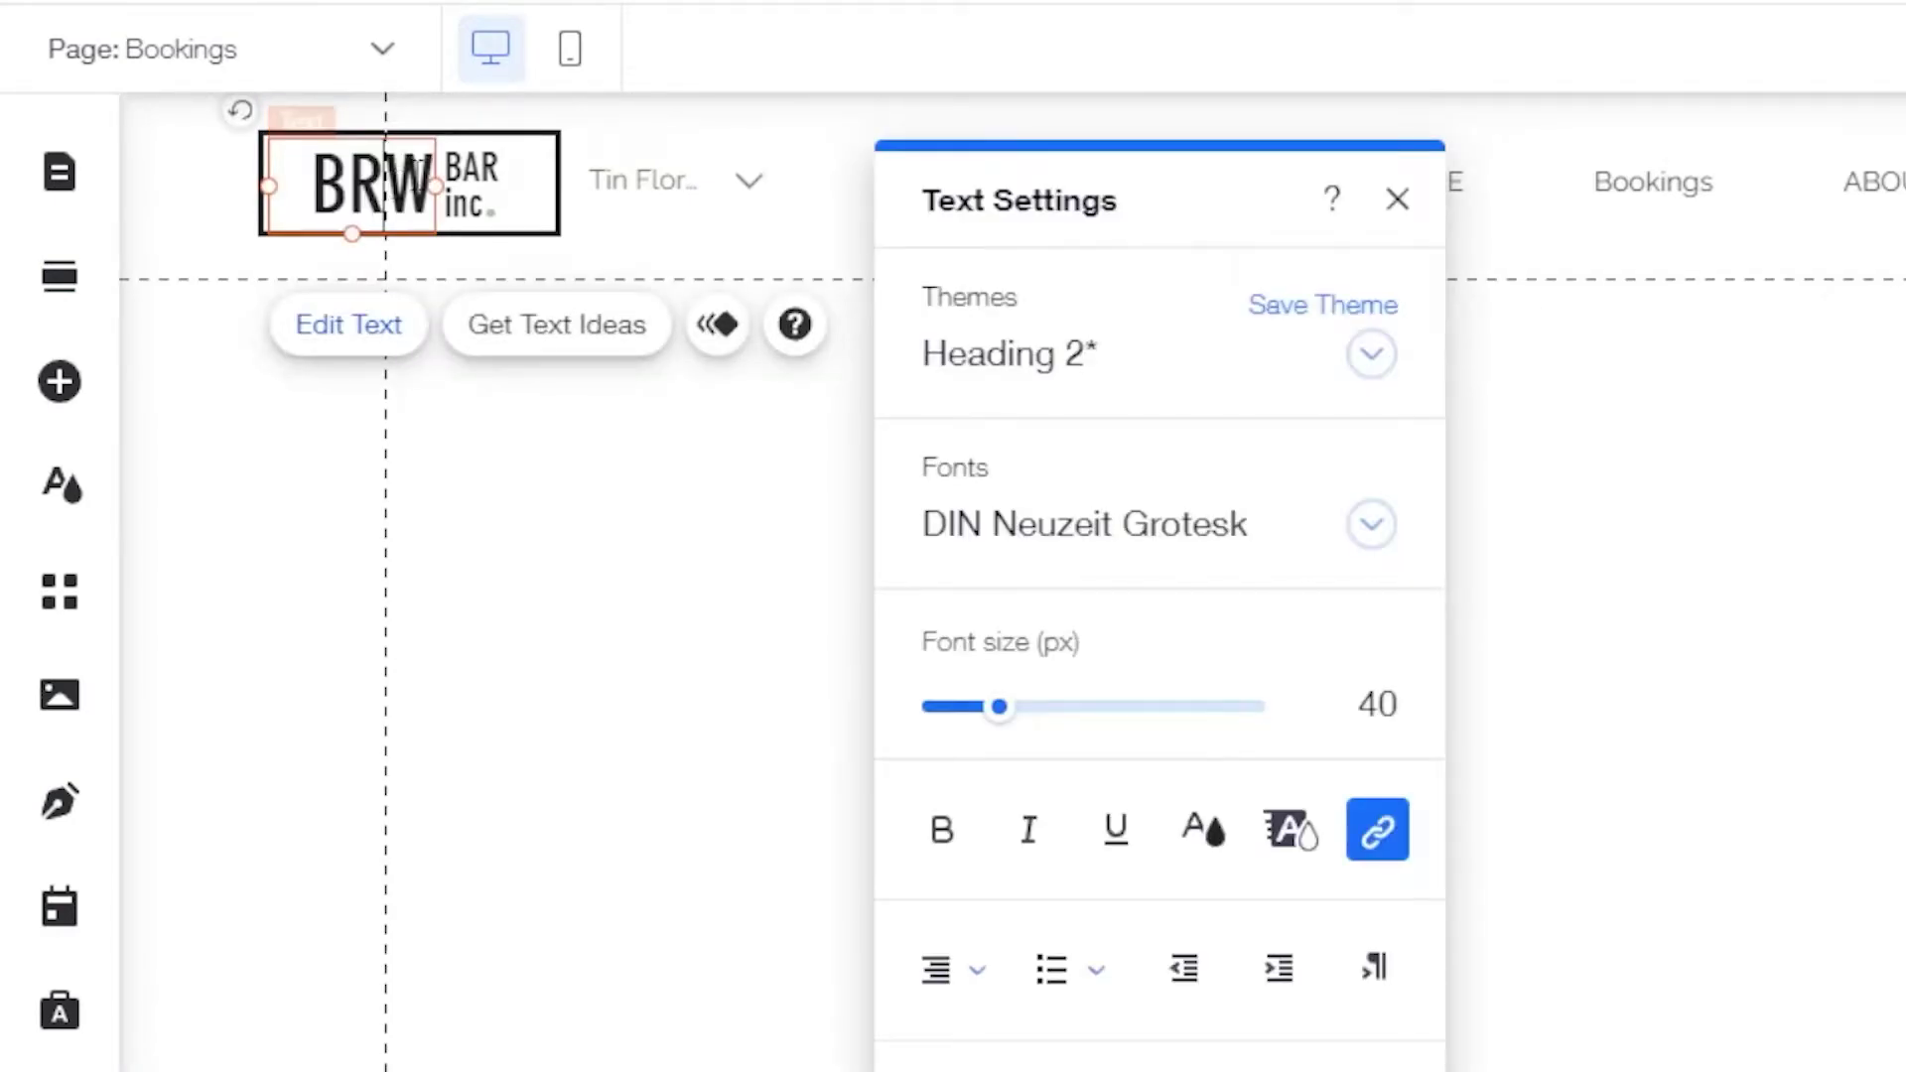
double_click(417, 180)
click(480, 201)
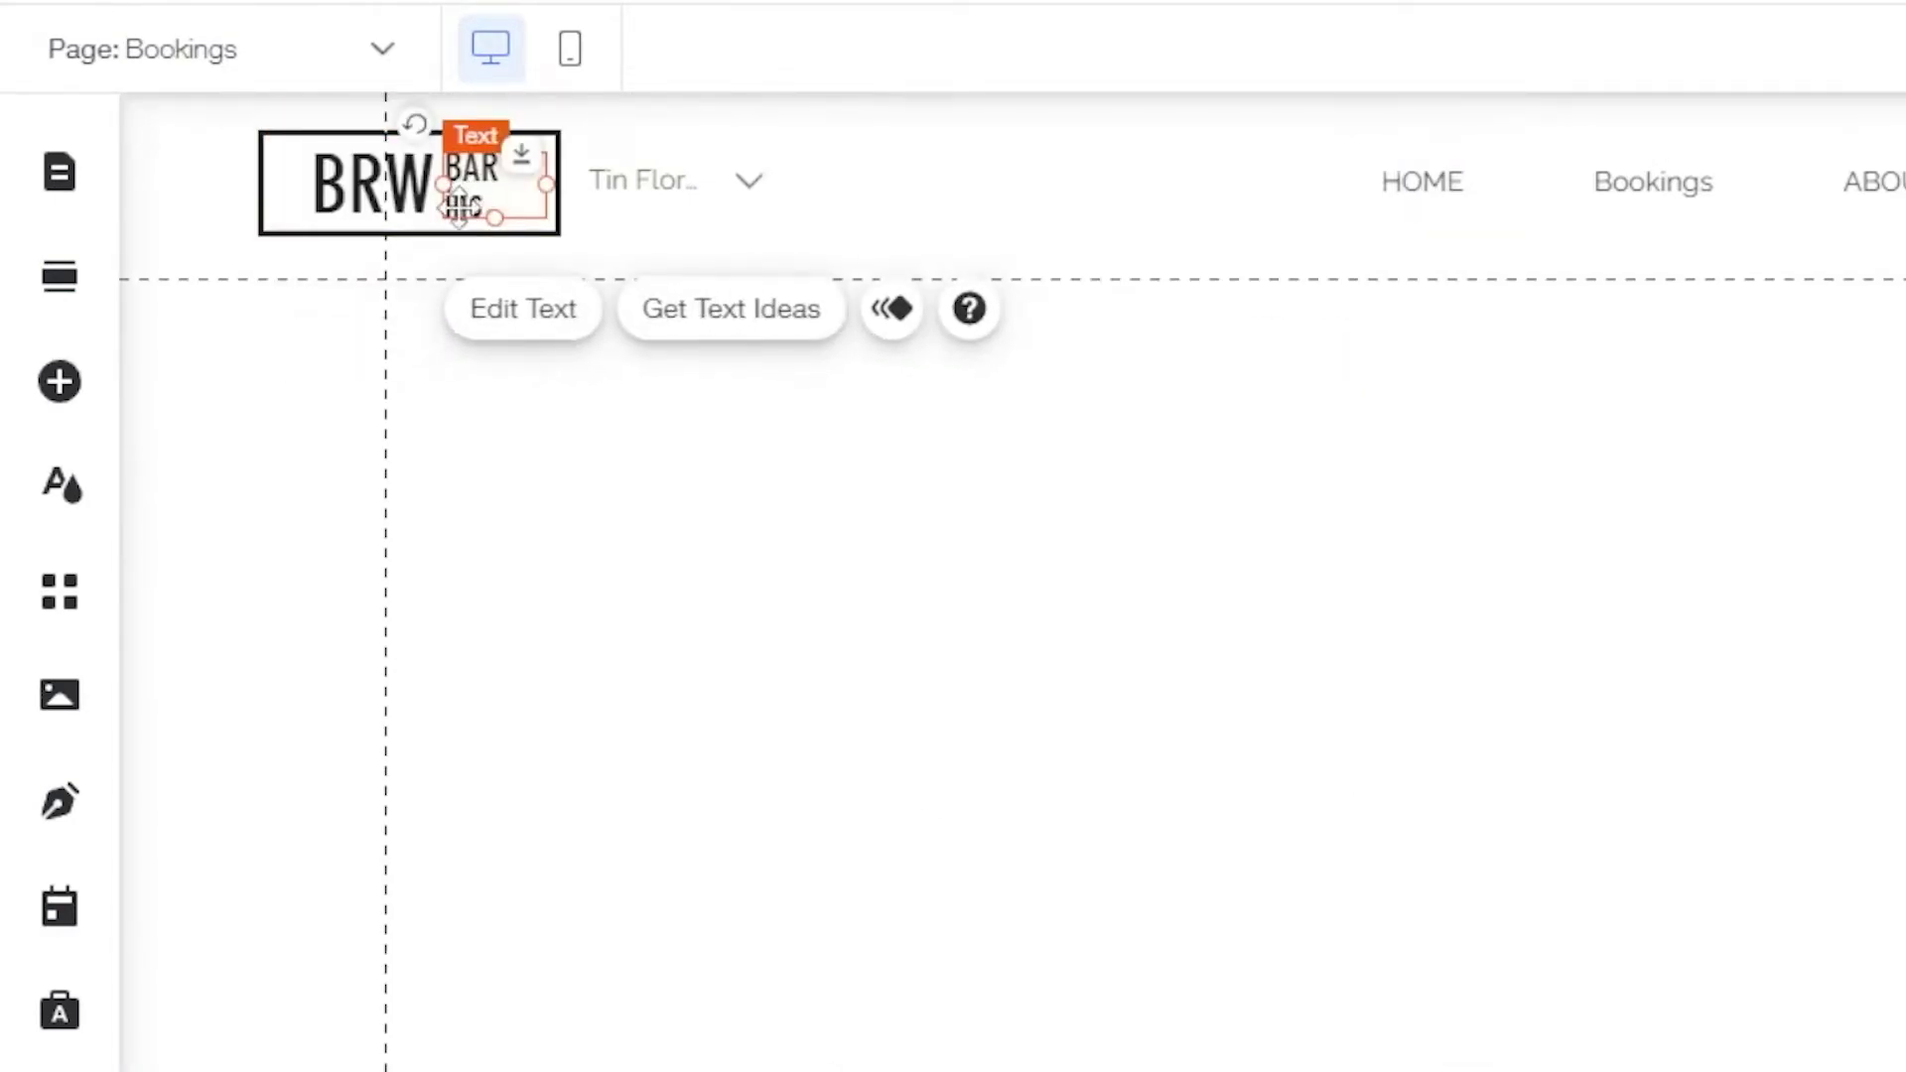
click(373, 188)
double_click(370, 185)
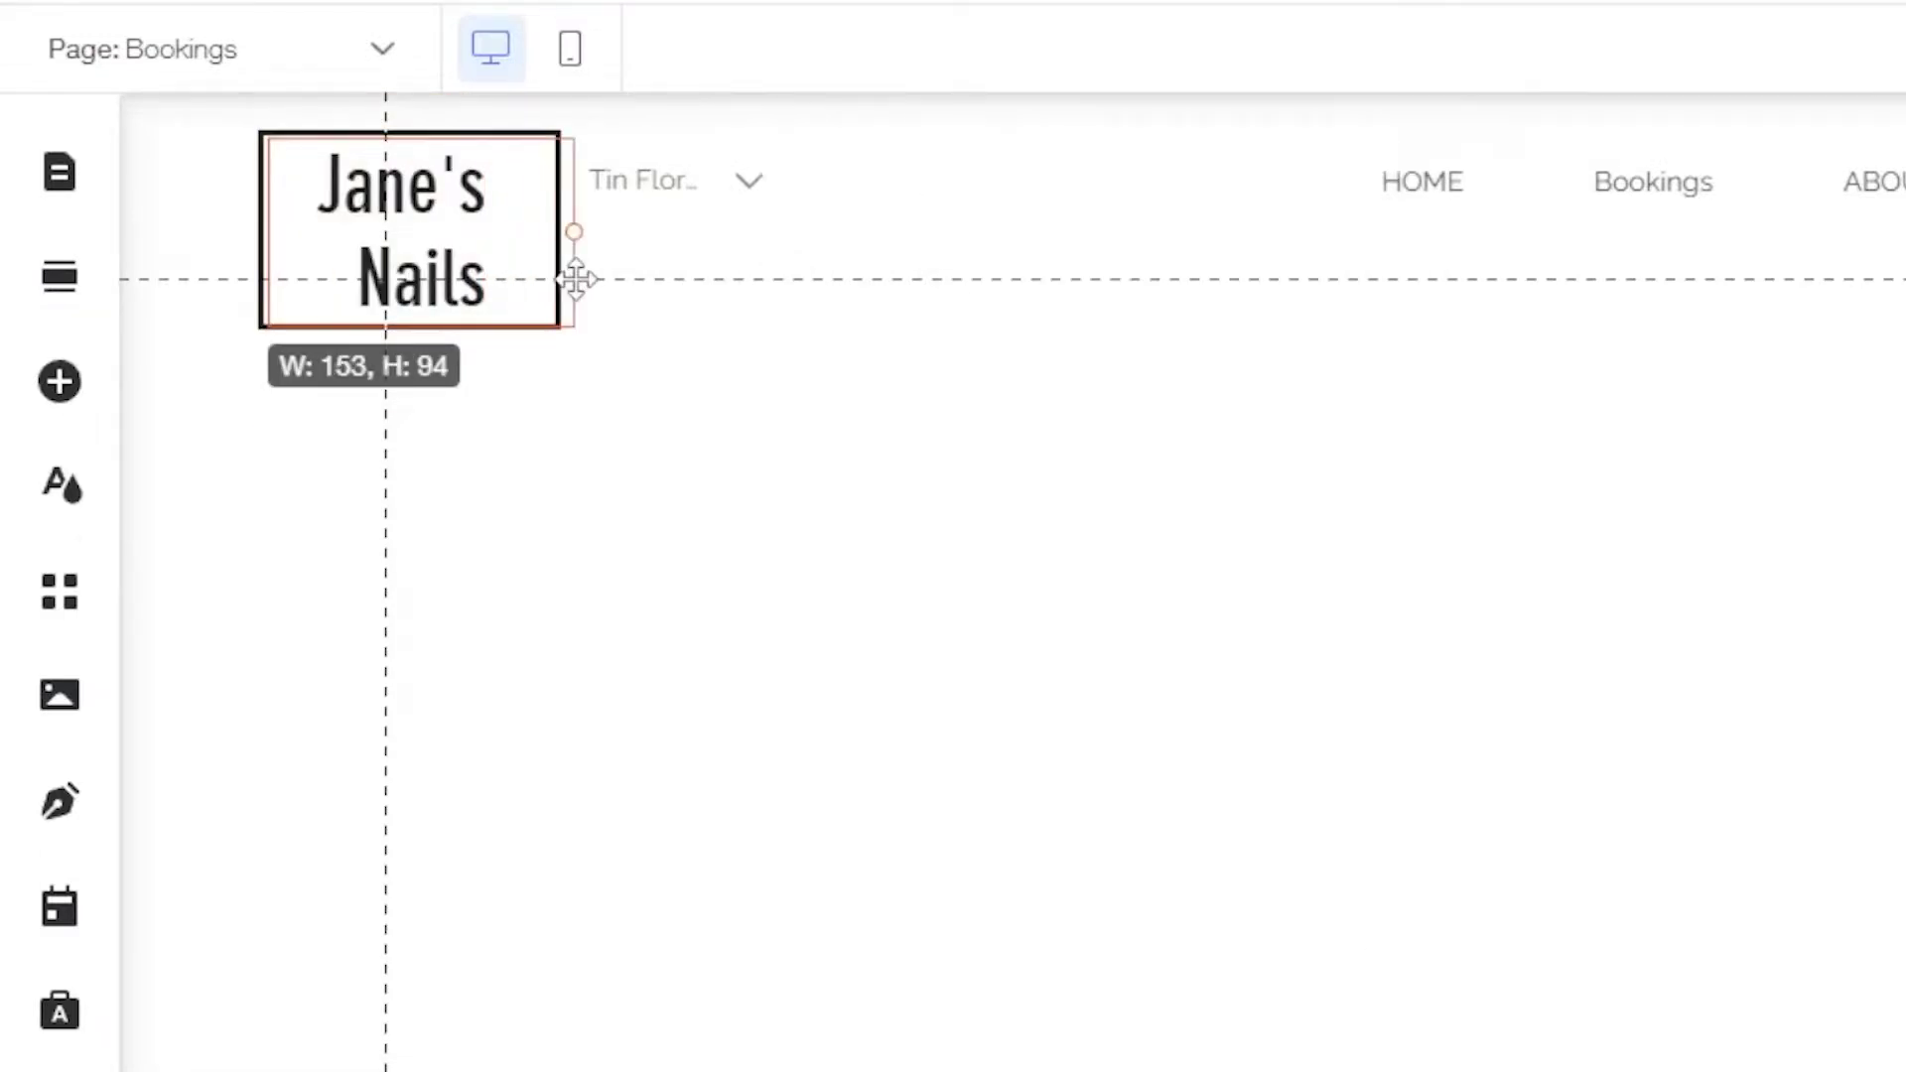
drag(588, 321, 588, 321)
double_click(526, 297)
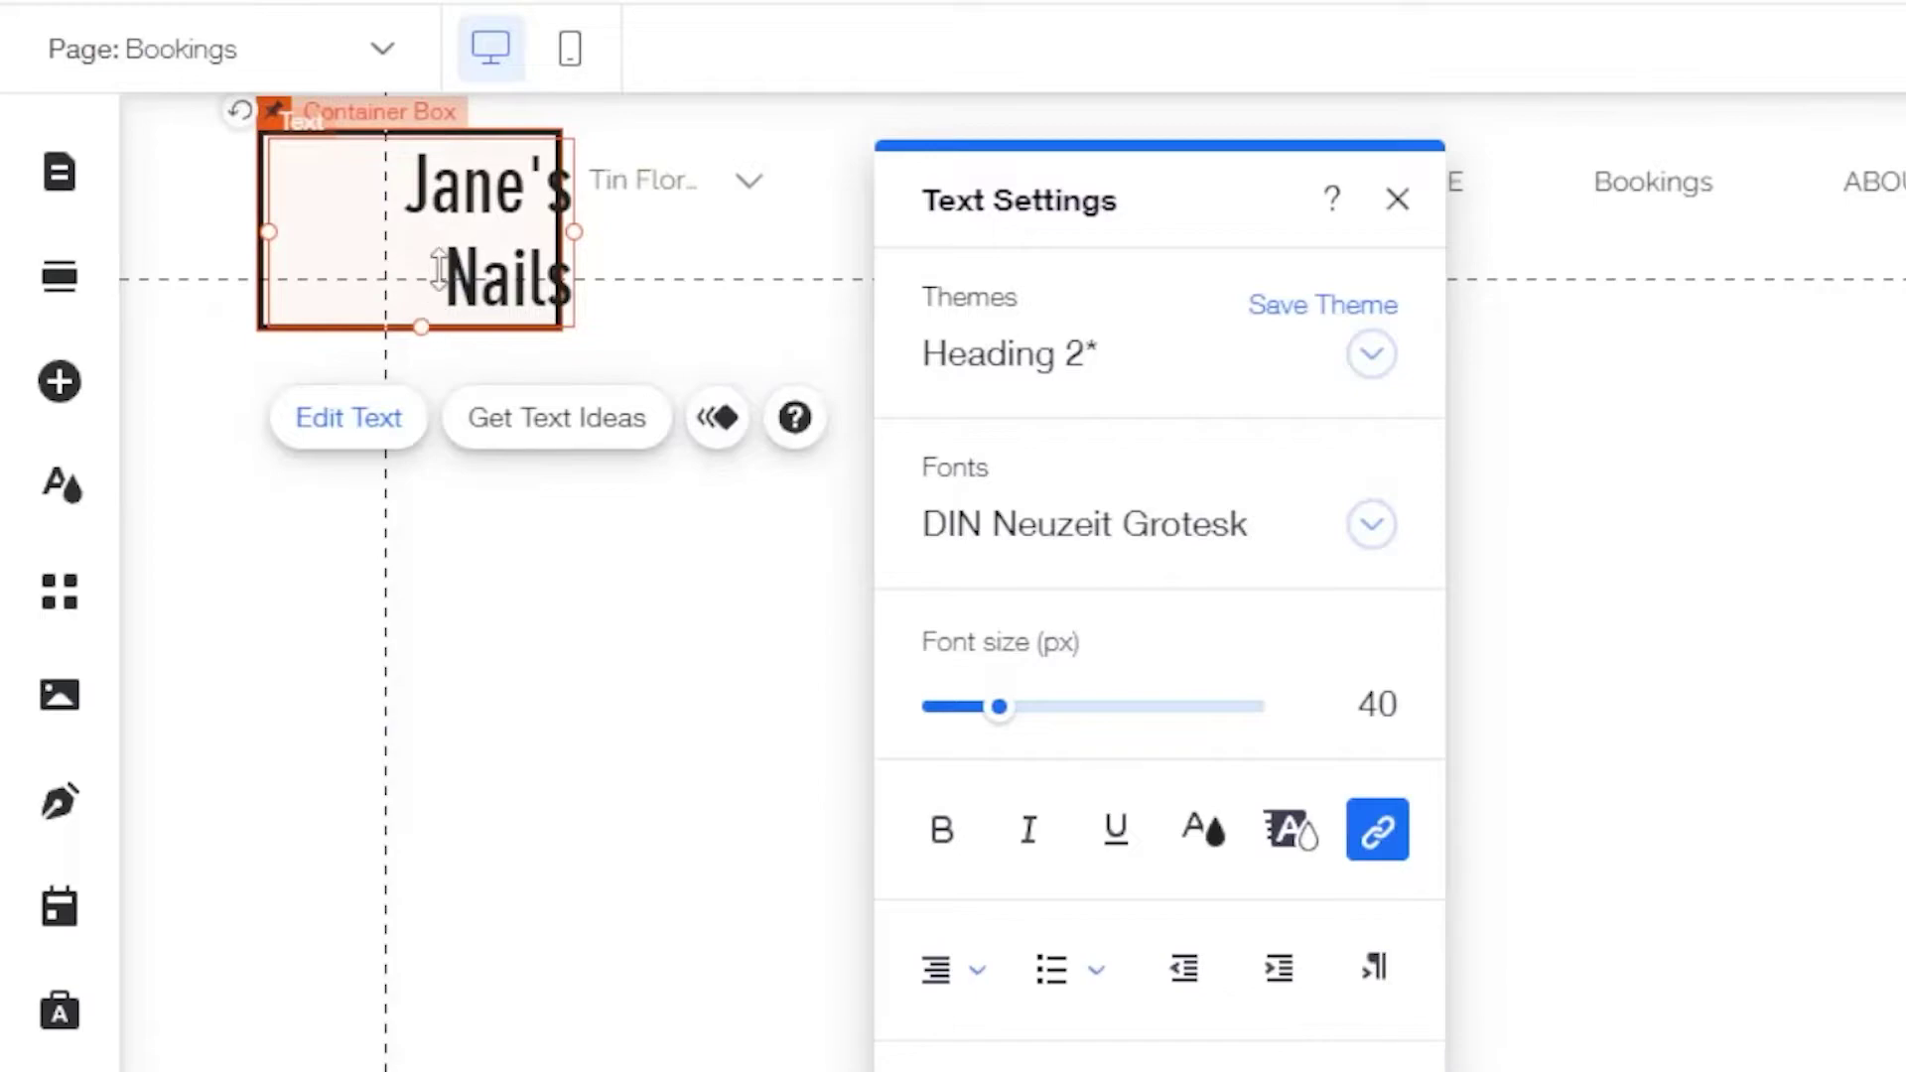
click(963, 407)
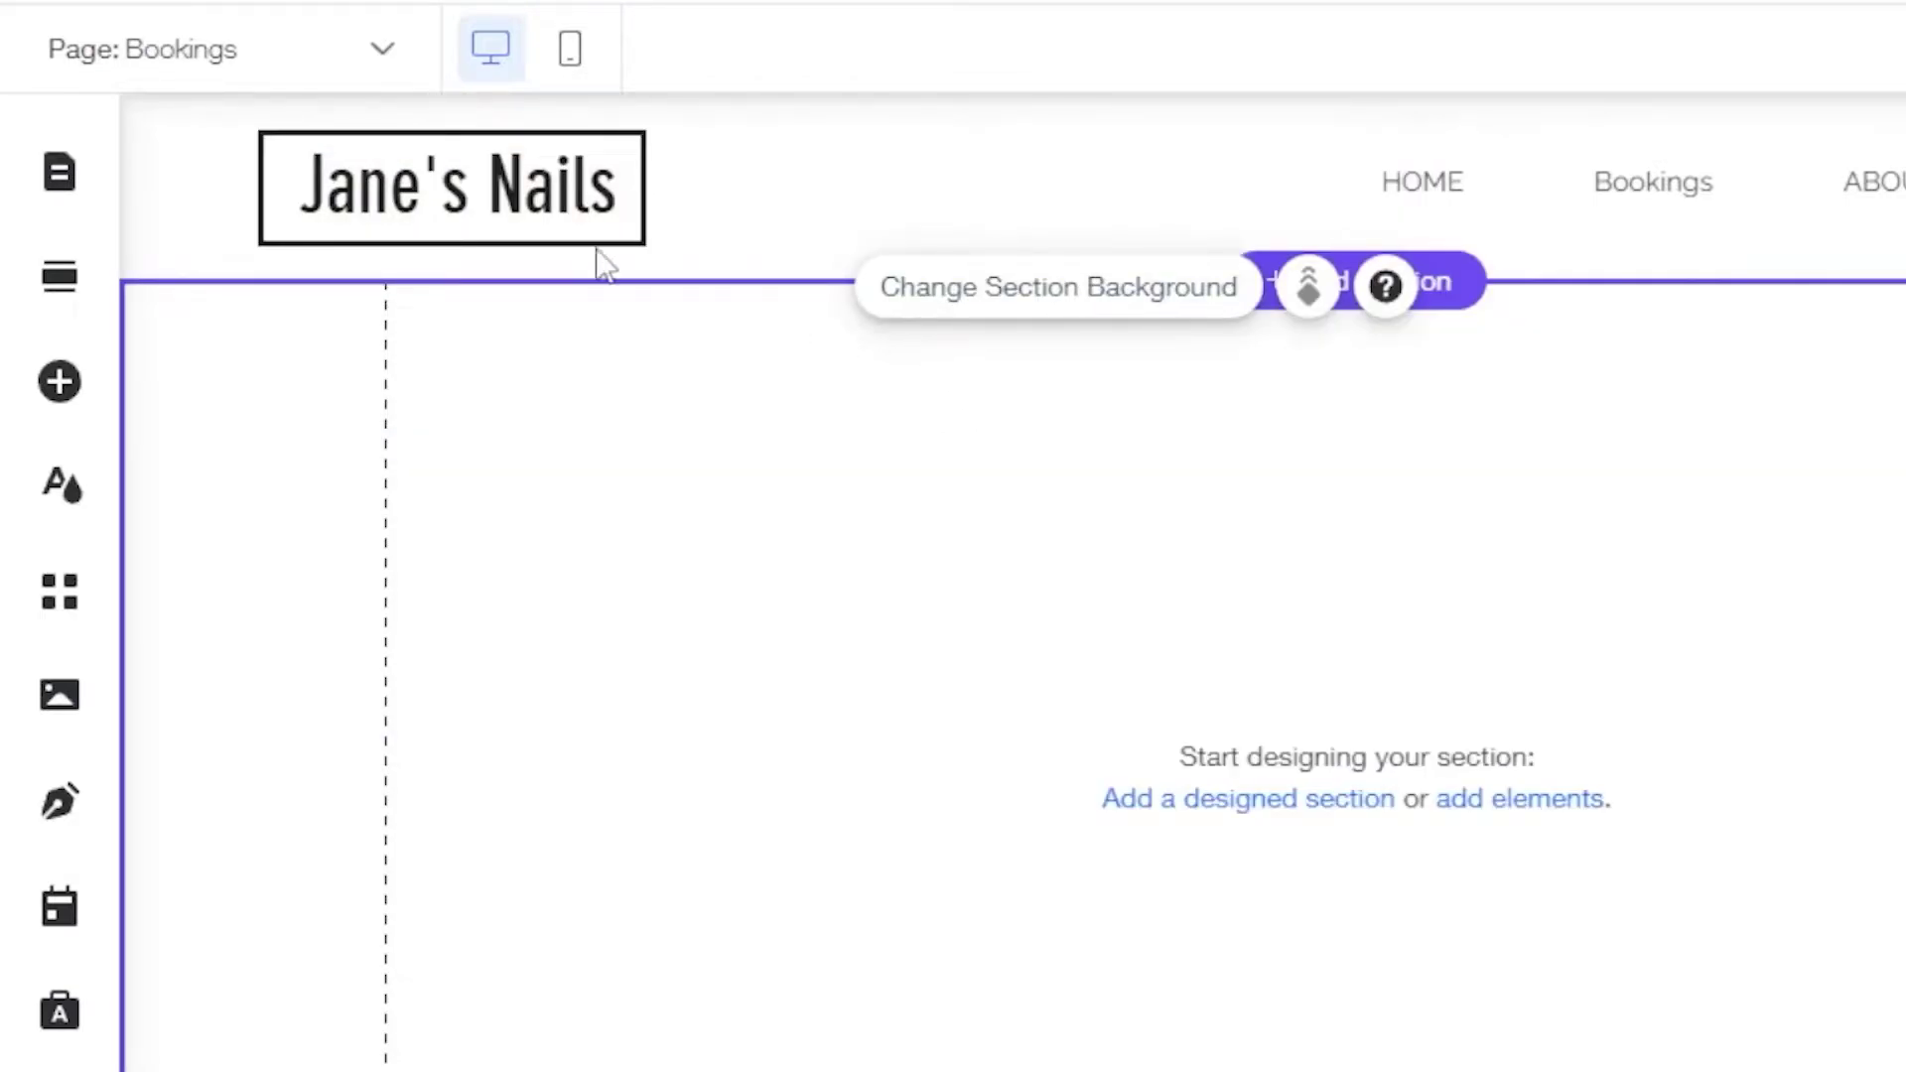
click(502, 189)
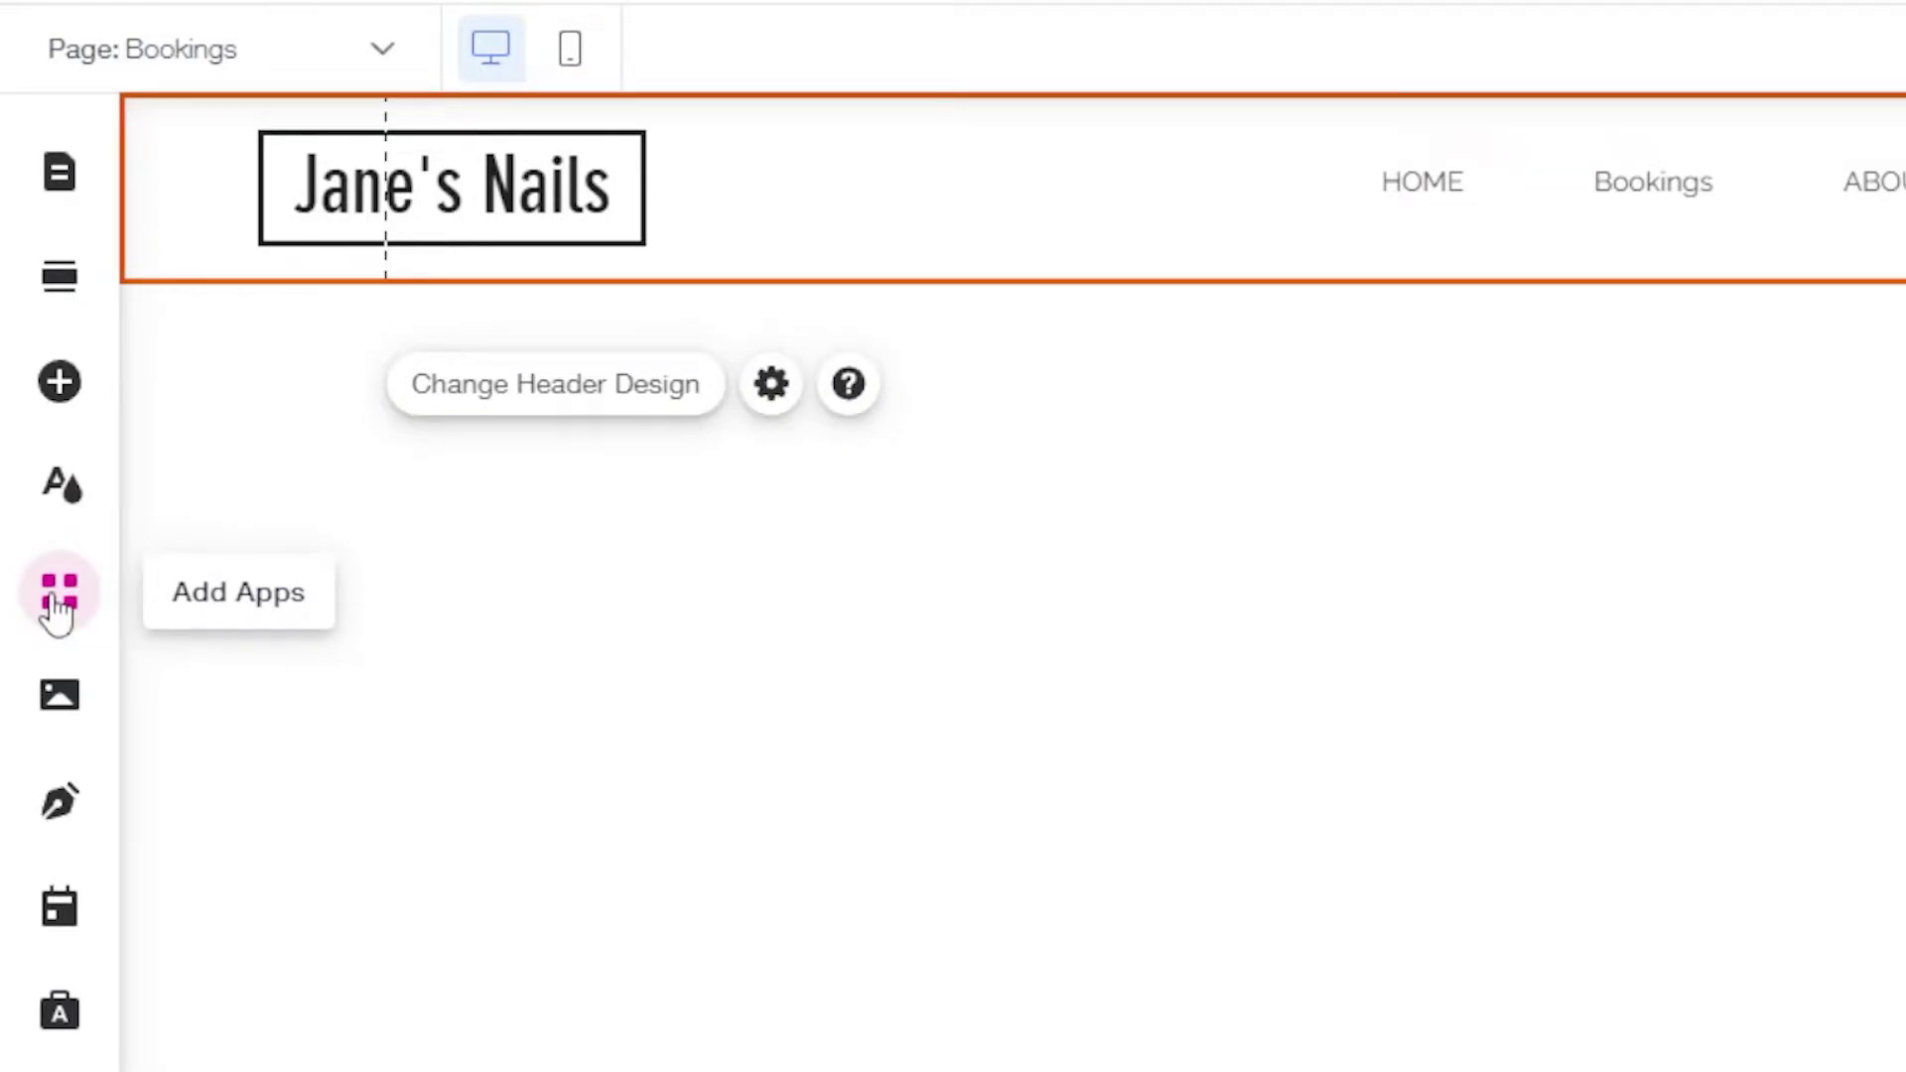
Step: Search the App Market for 'bookings' and scroll the results to Wix Bookings
click(57, 595)
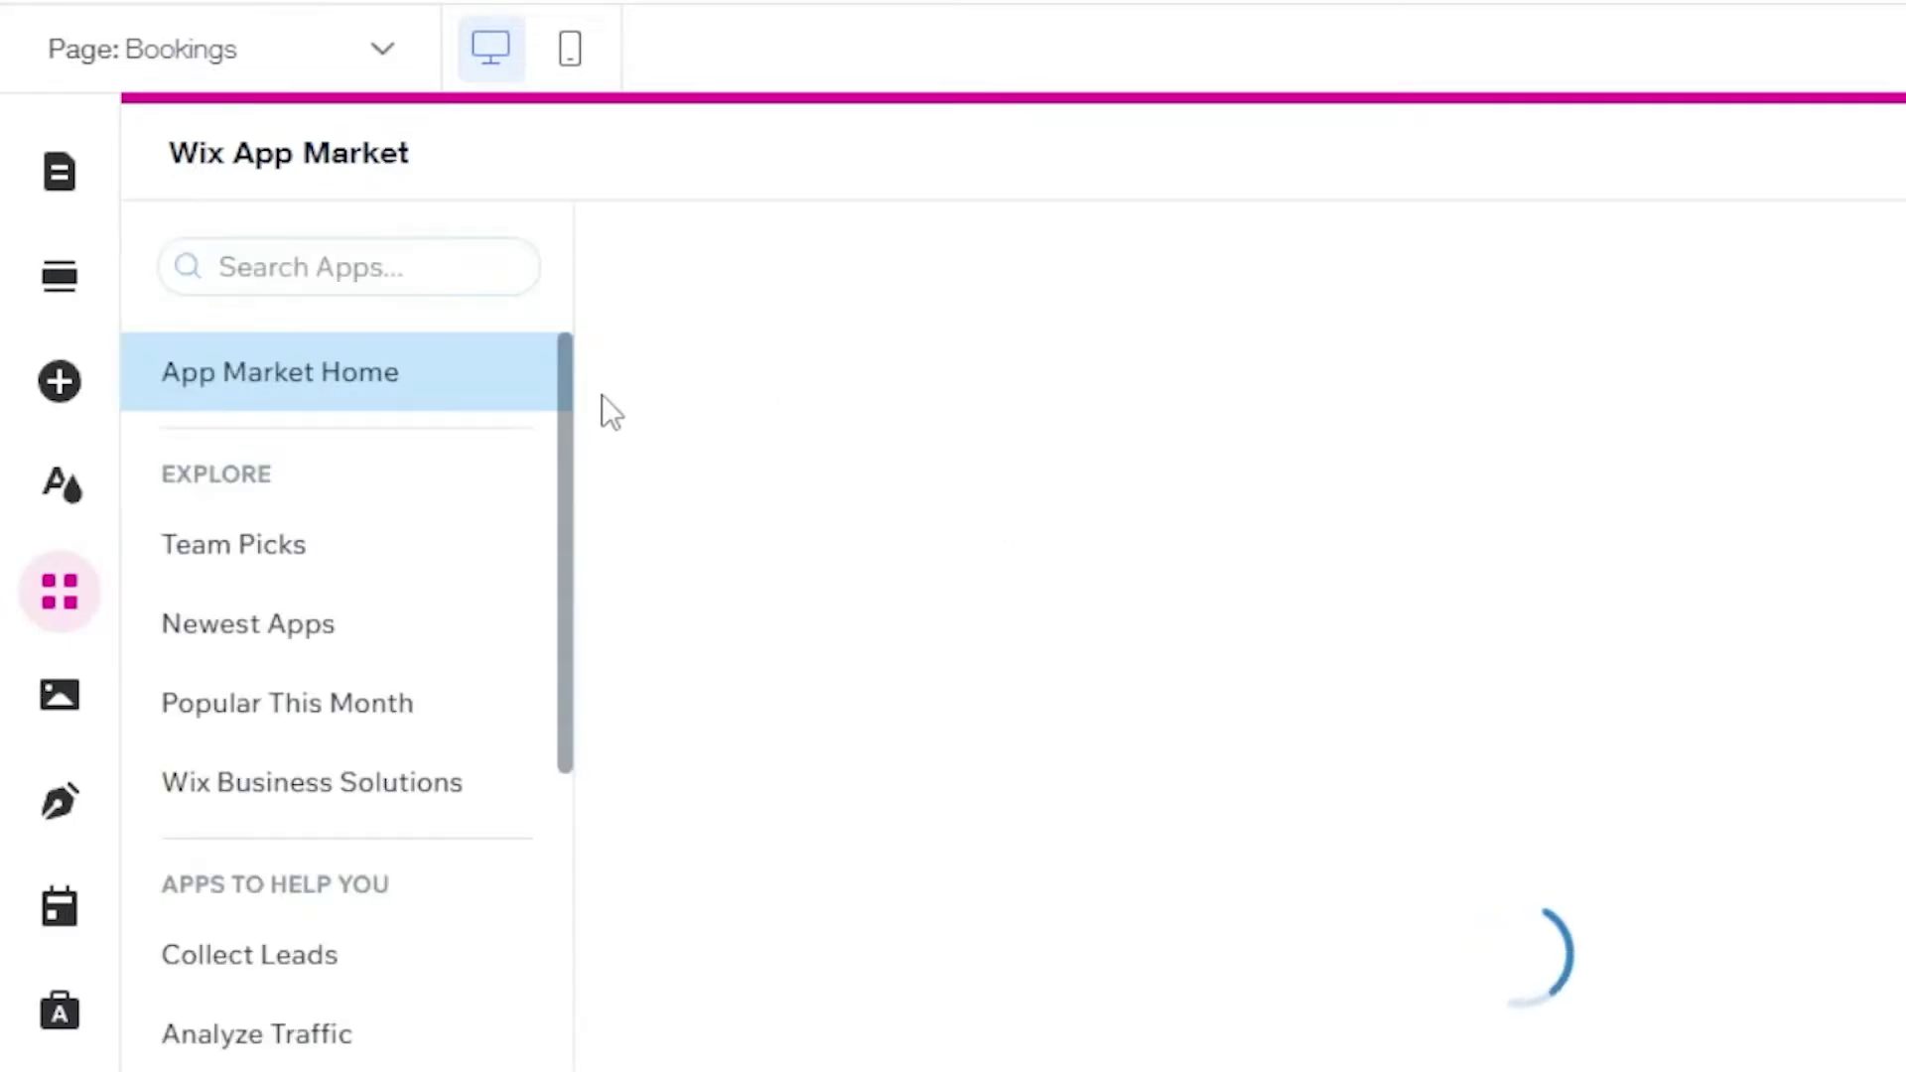
click(390, 264)
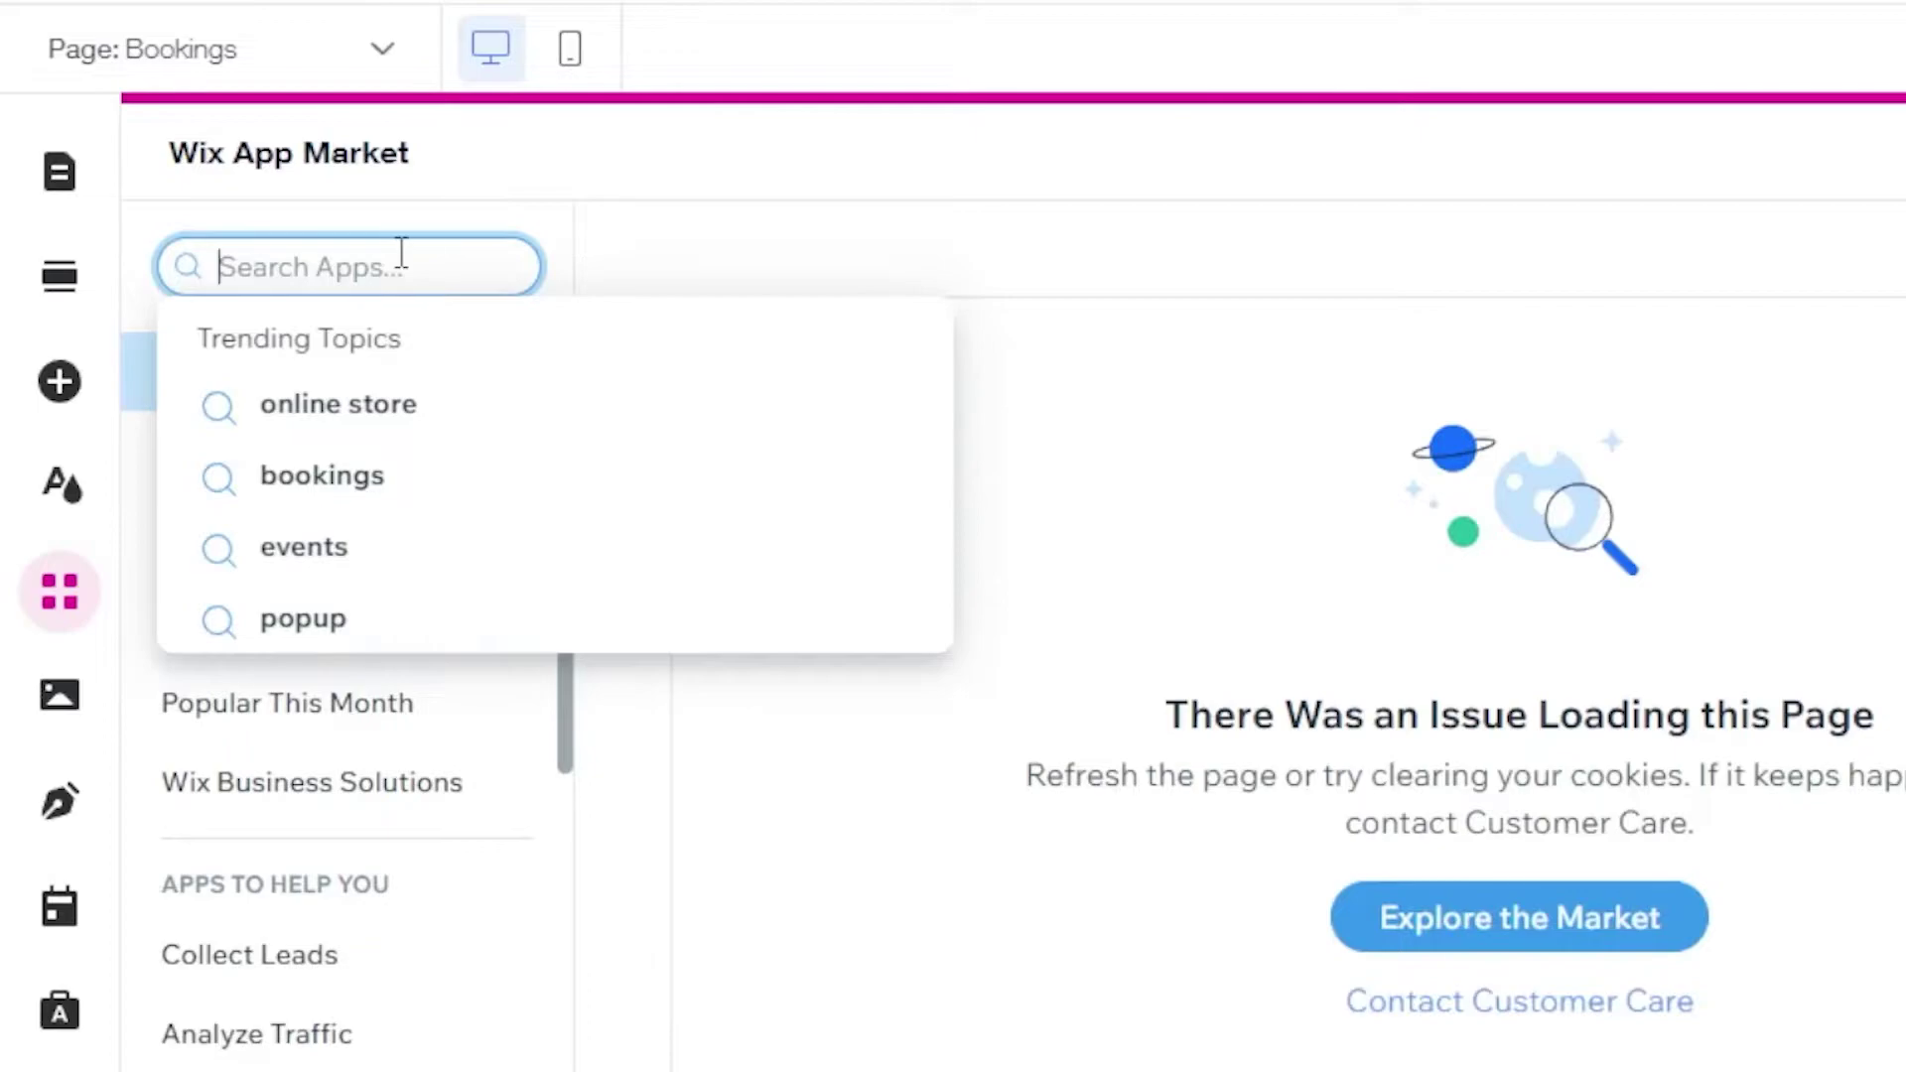
text(bookings)
key(Return)
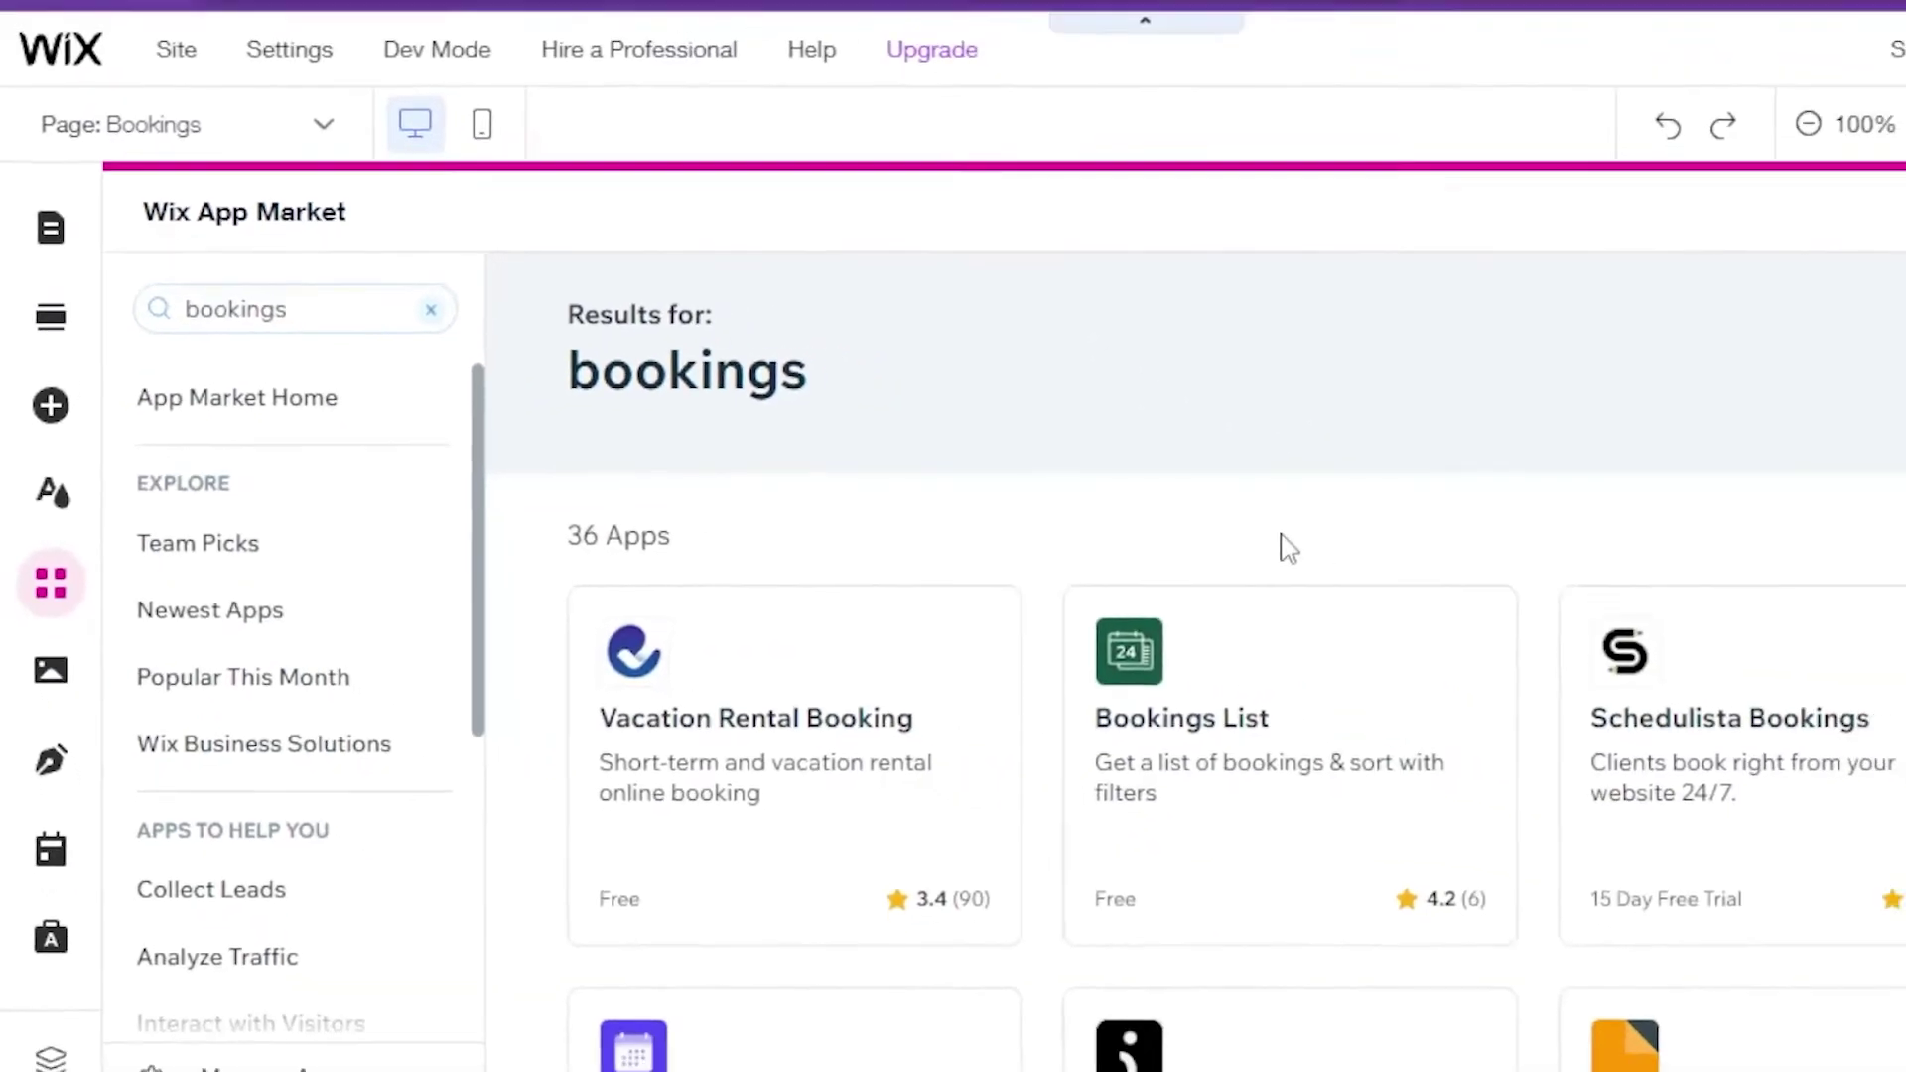
scroll(1488, 814, down, 4)
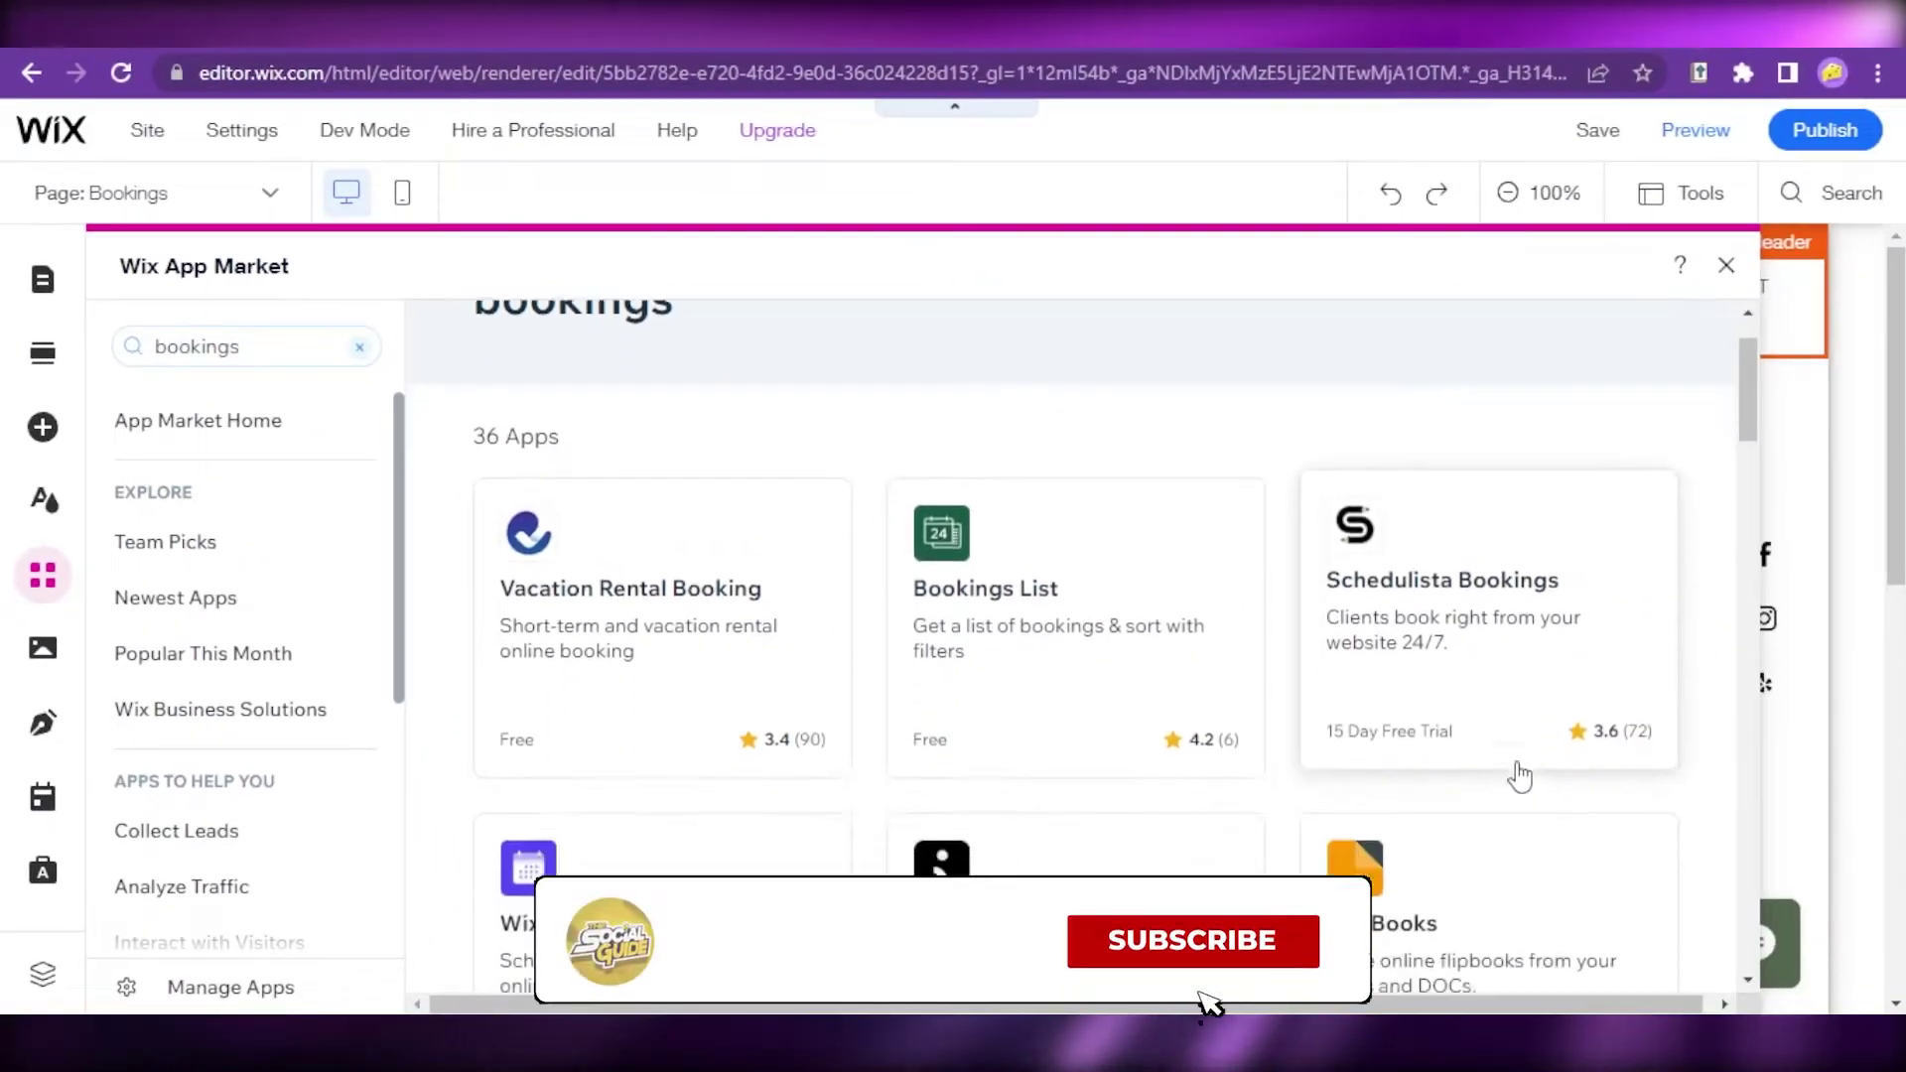
scroll(1469, 766, up, 3)
scroll(1421, 655, down, 7)
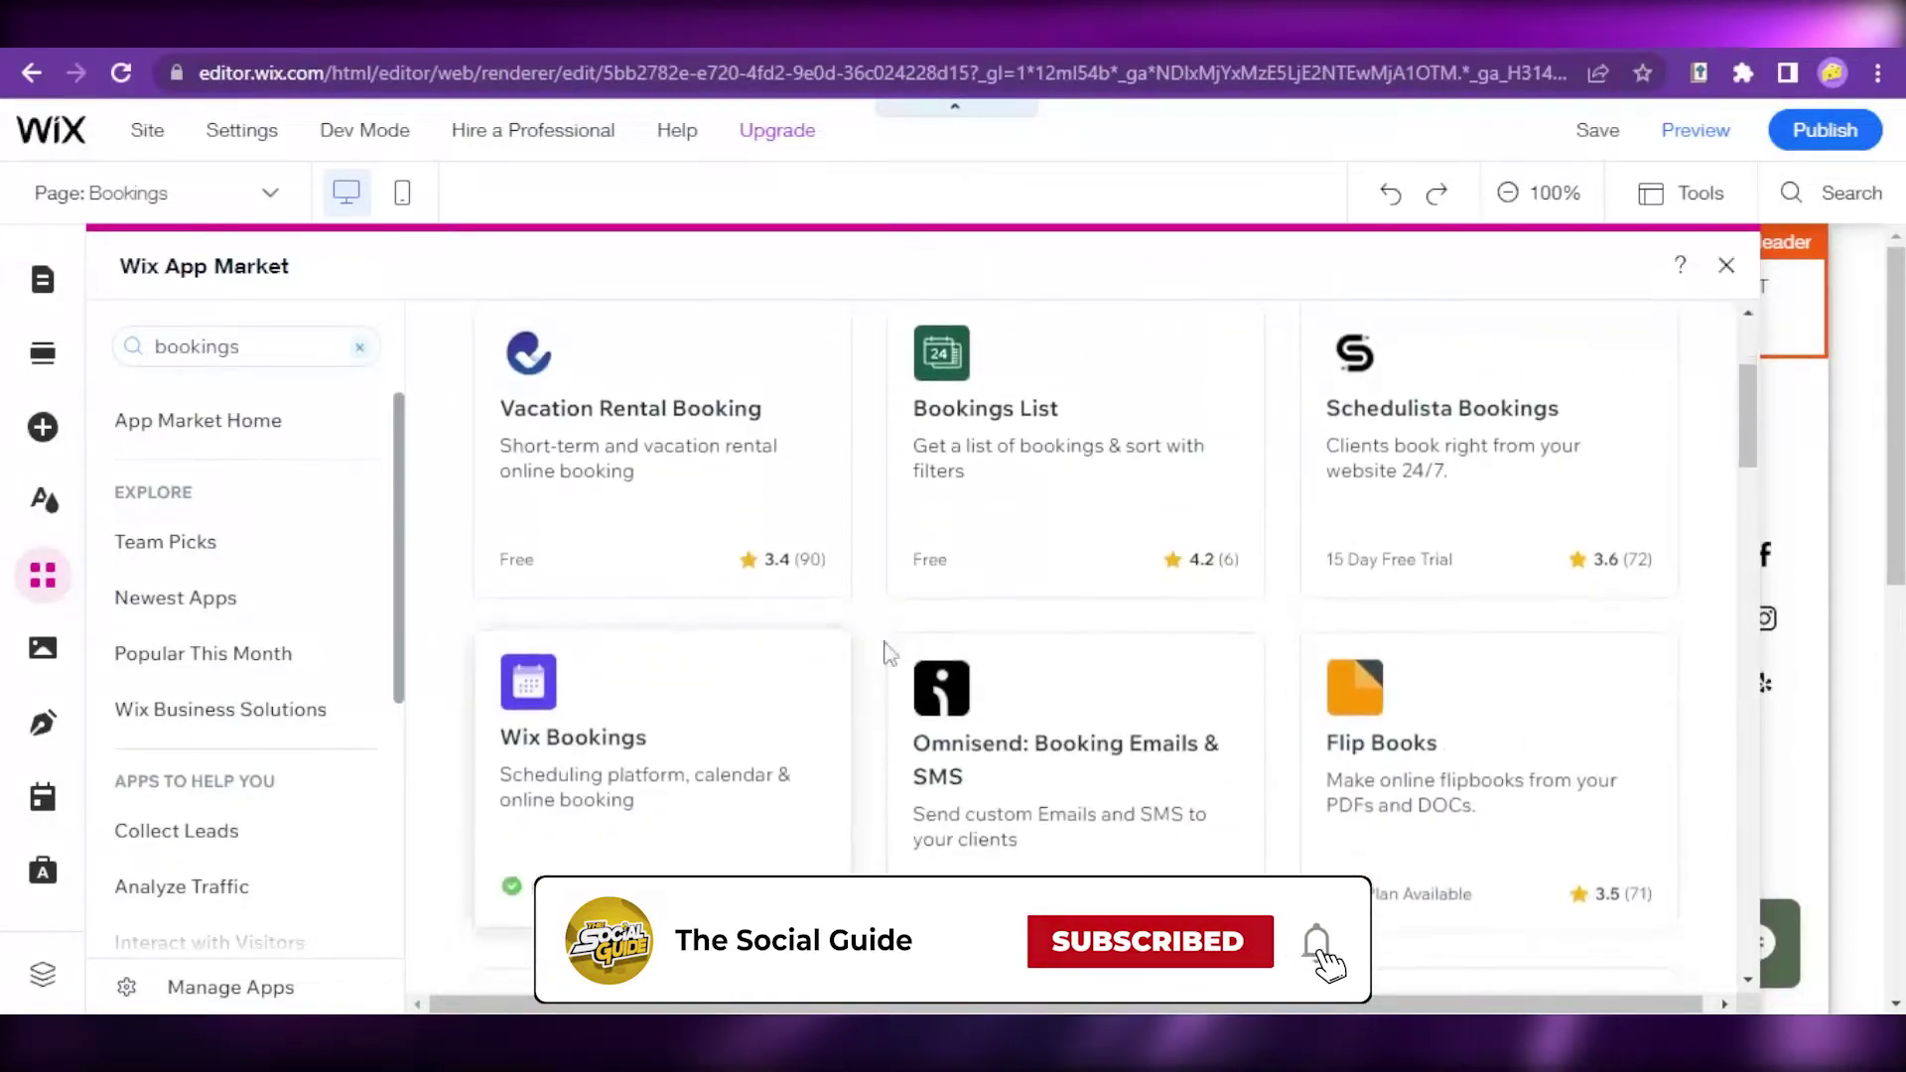
scroll(1421, 655, up, 5)
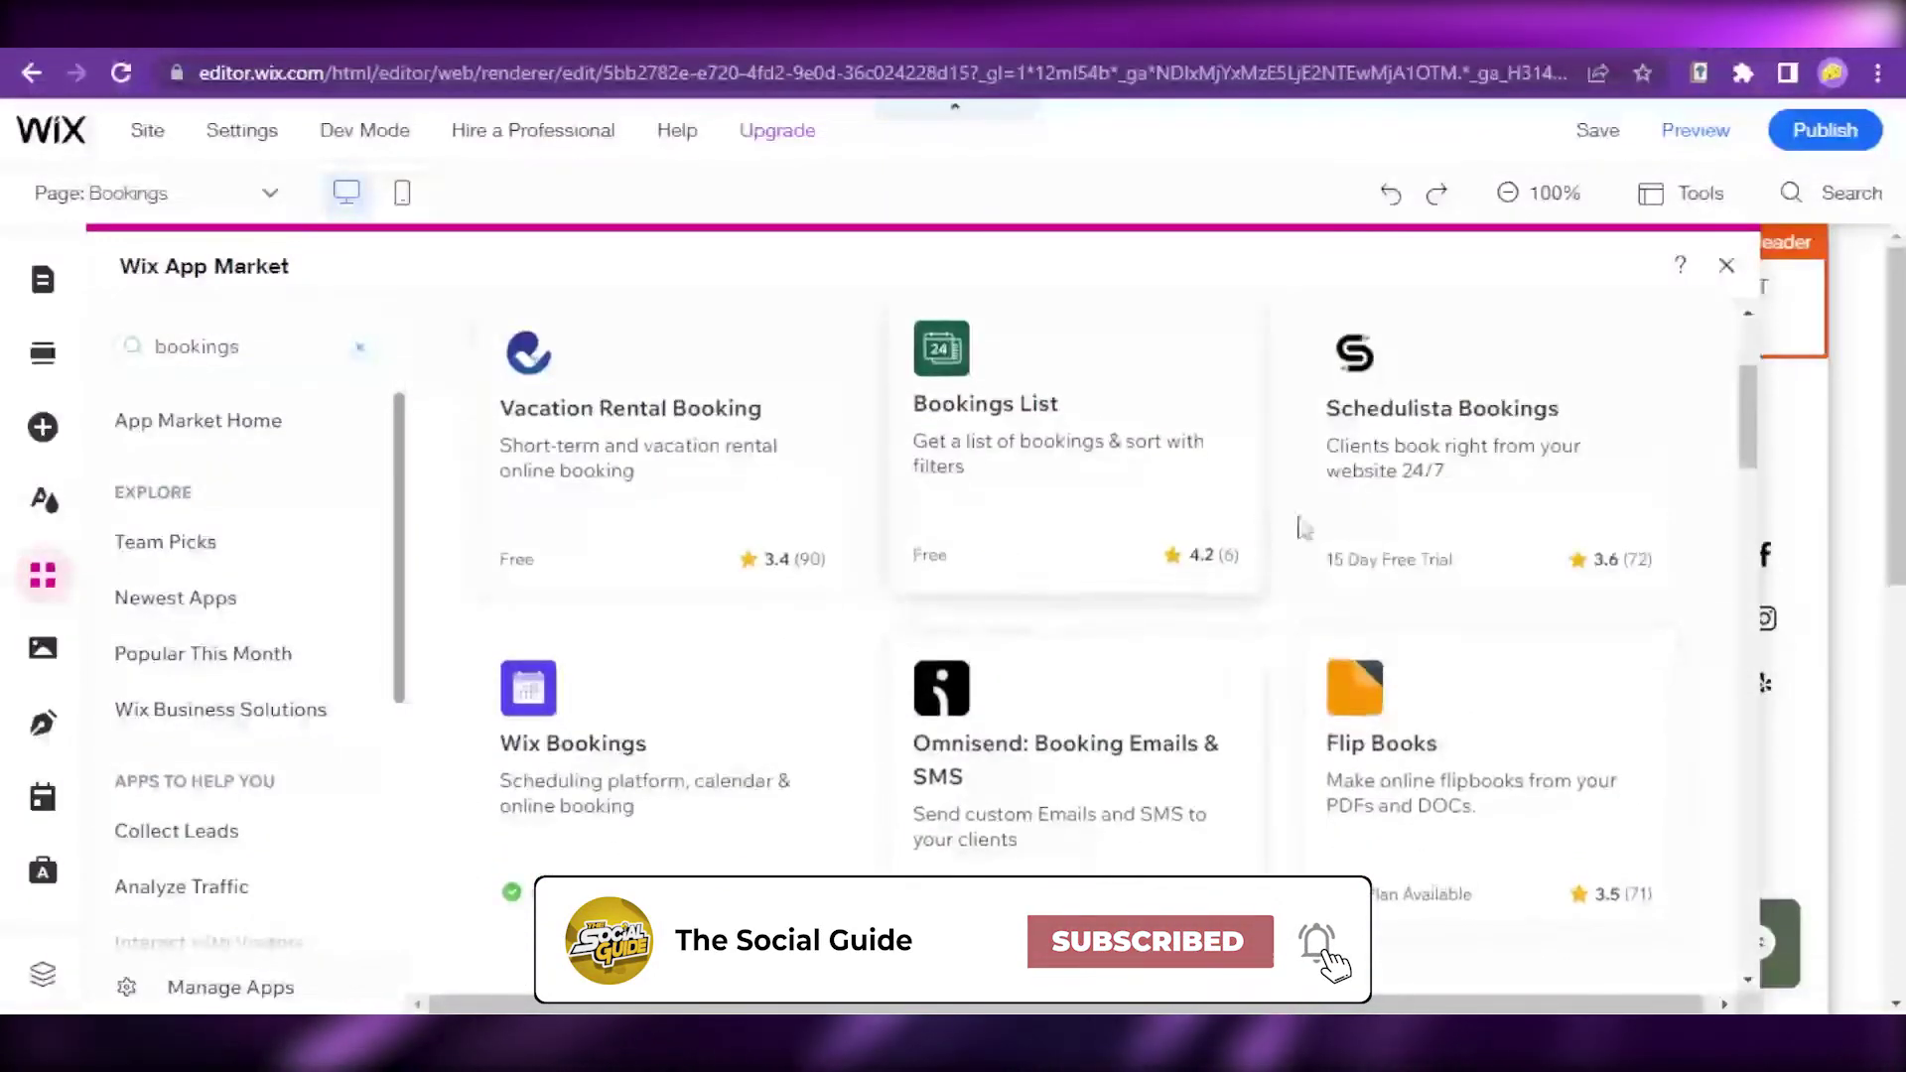
scroll(1209, 735, down, 1)
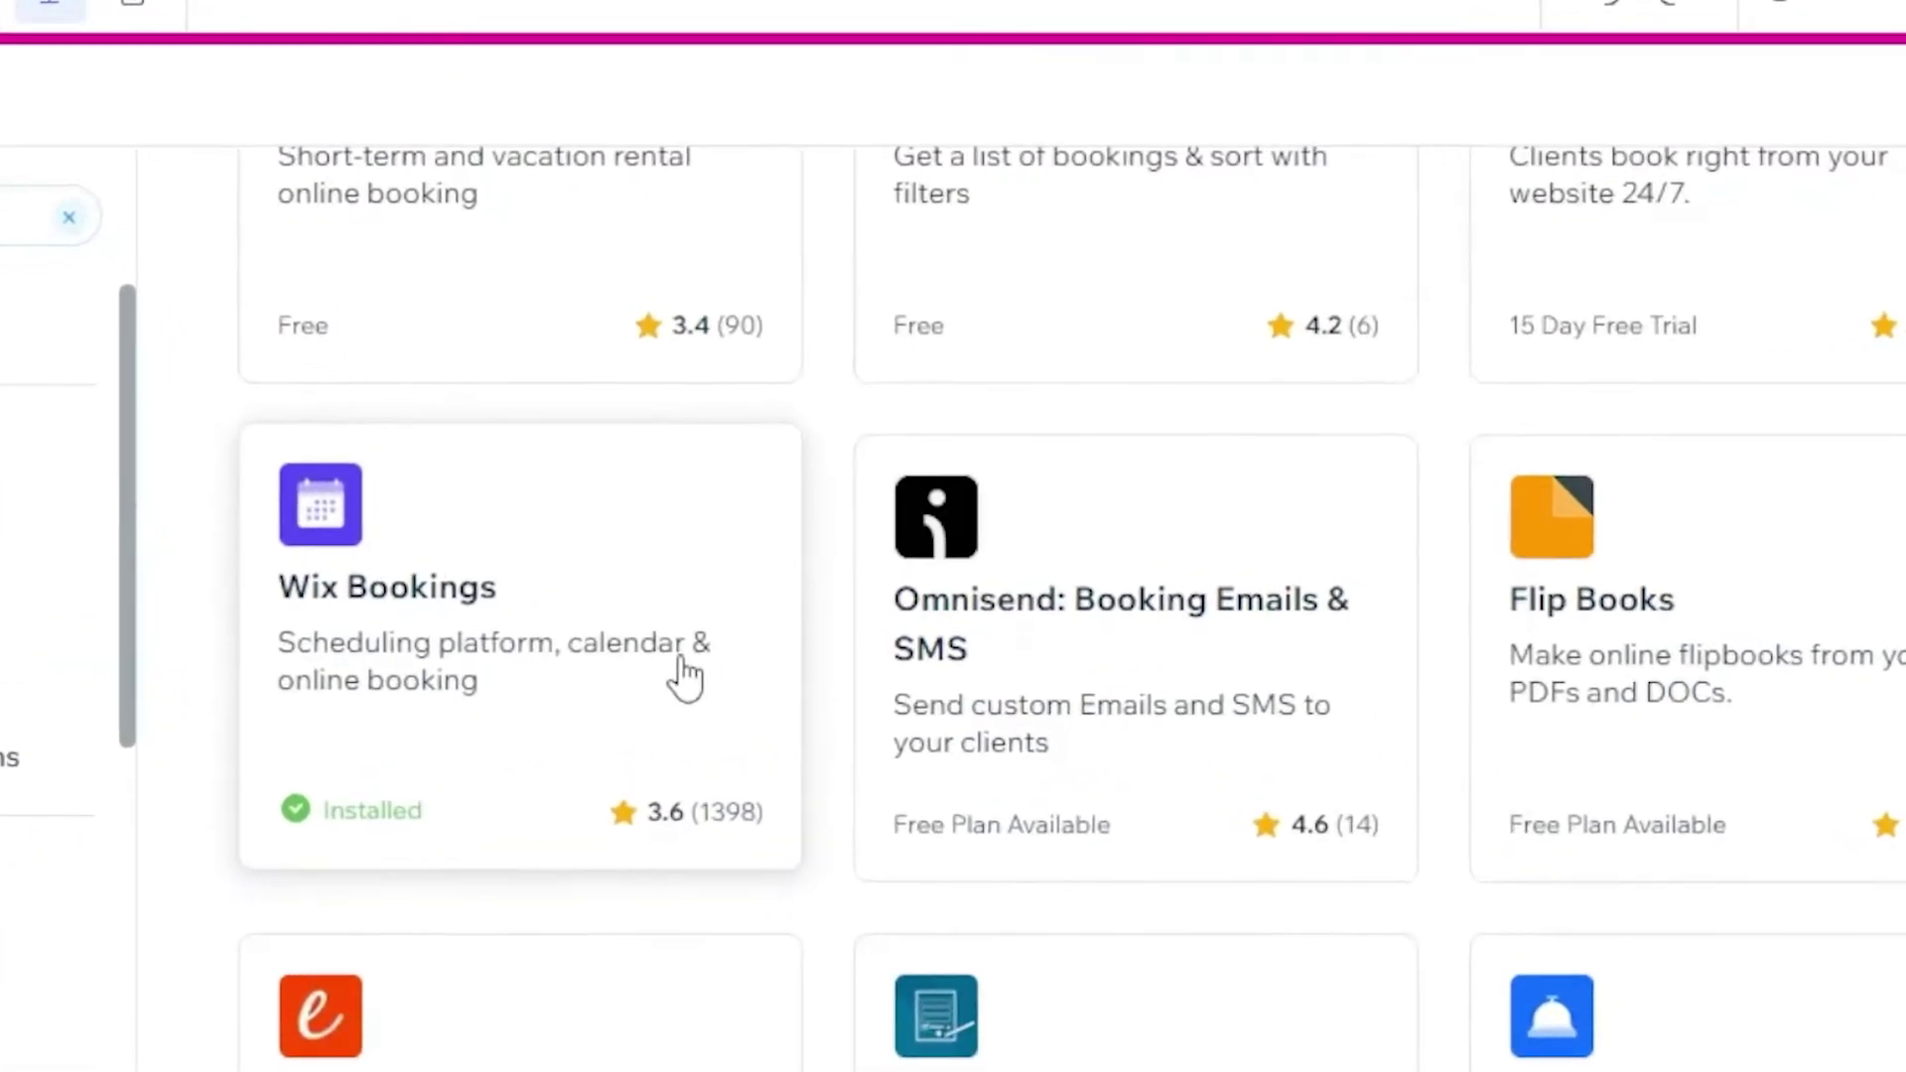
Step: Open the installed Wix Bookings app in the editor and move the Book Online panel aside
click(770, 660)
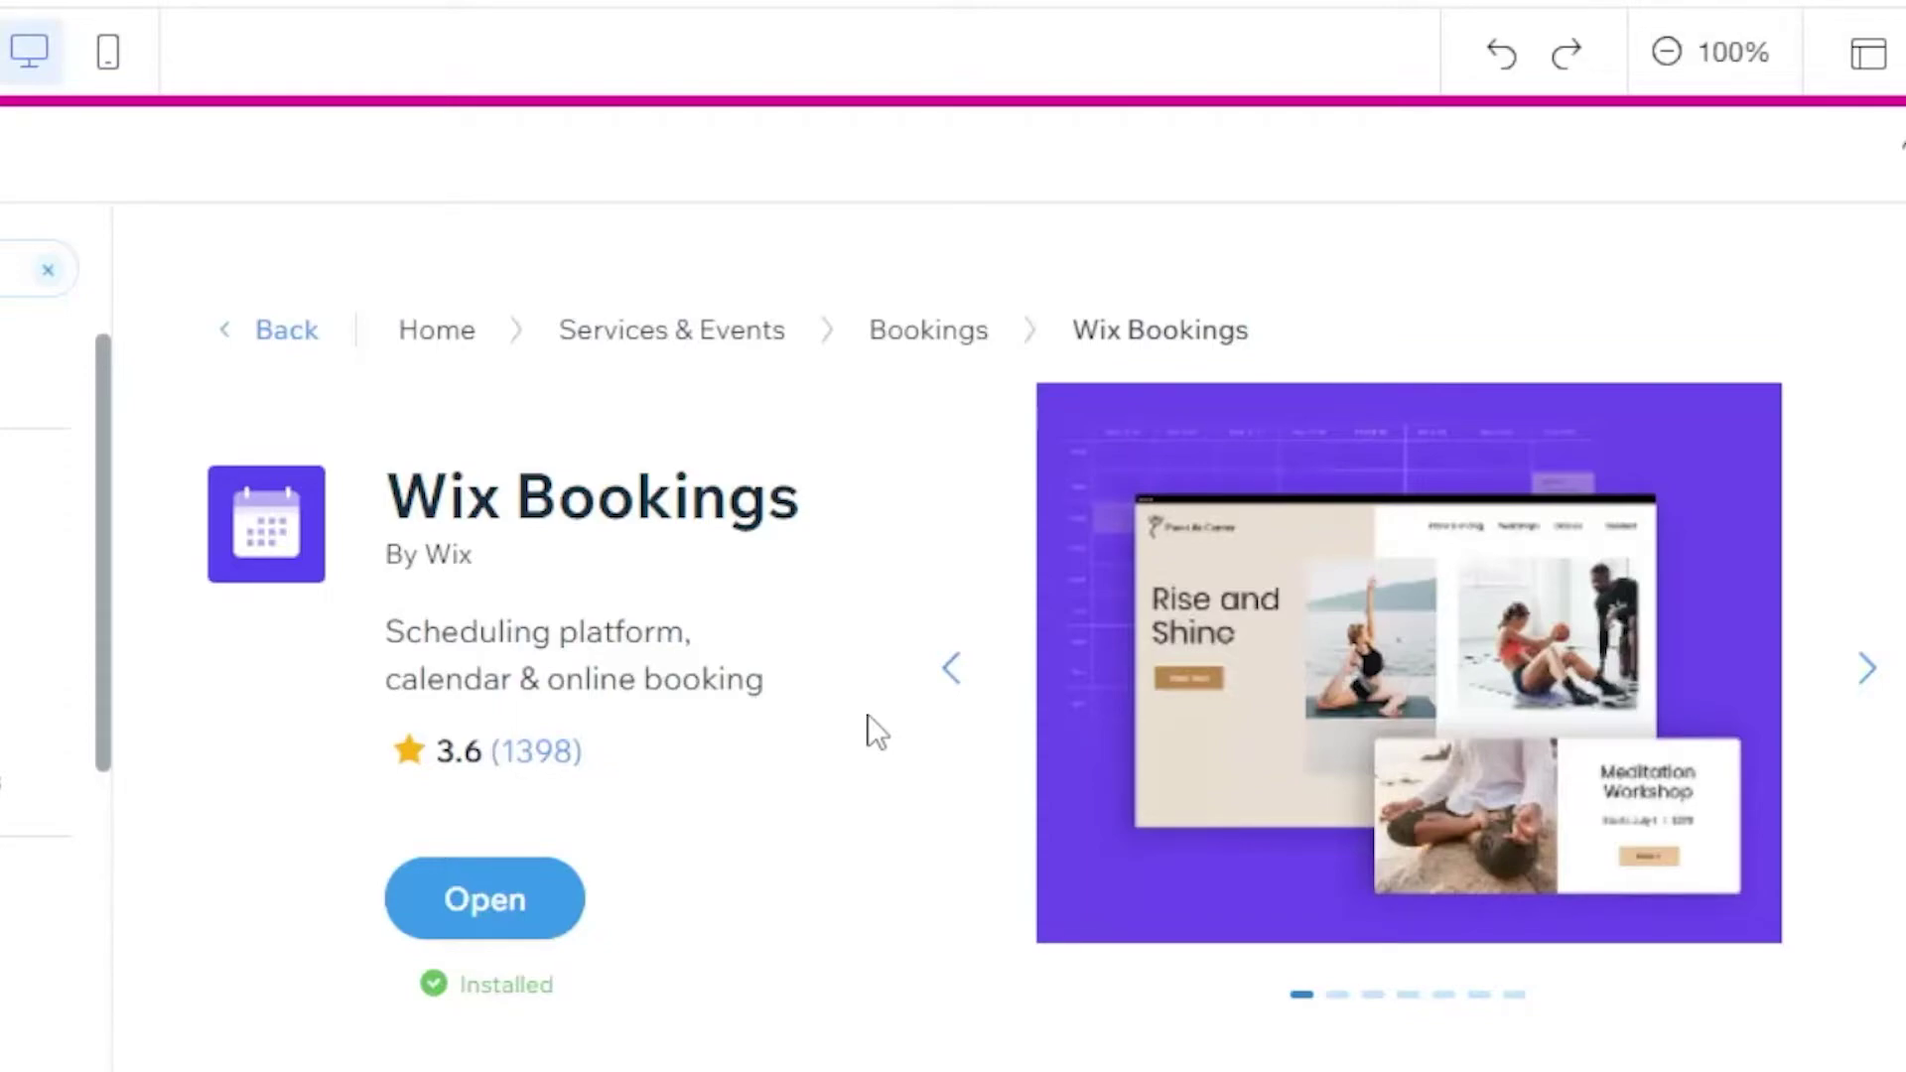
scroll(1403, 759, down, 7)
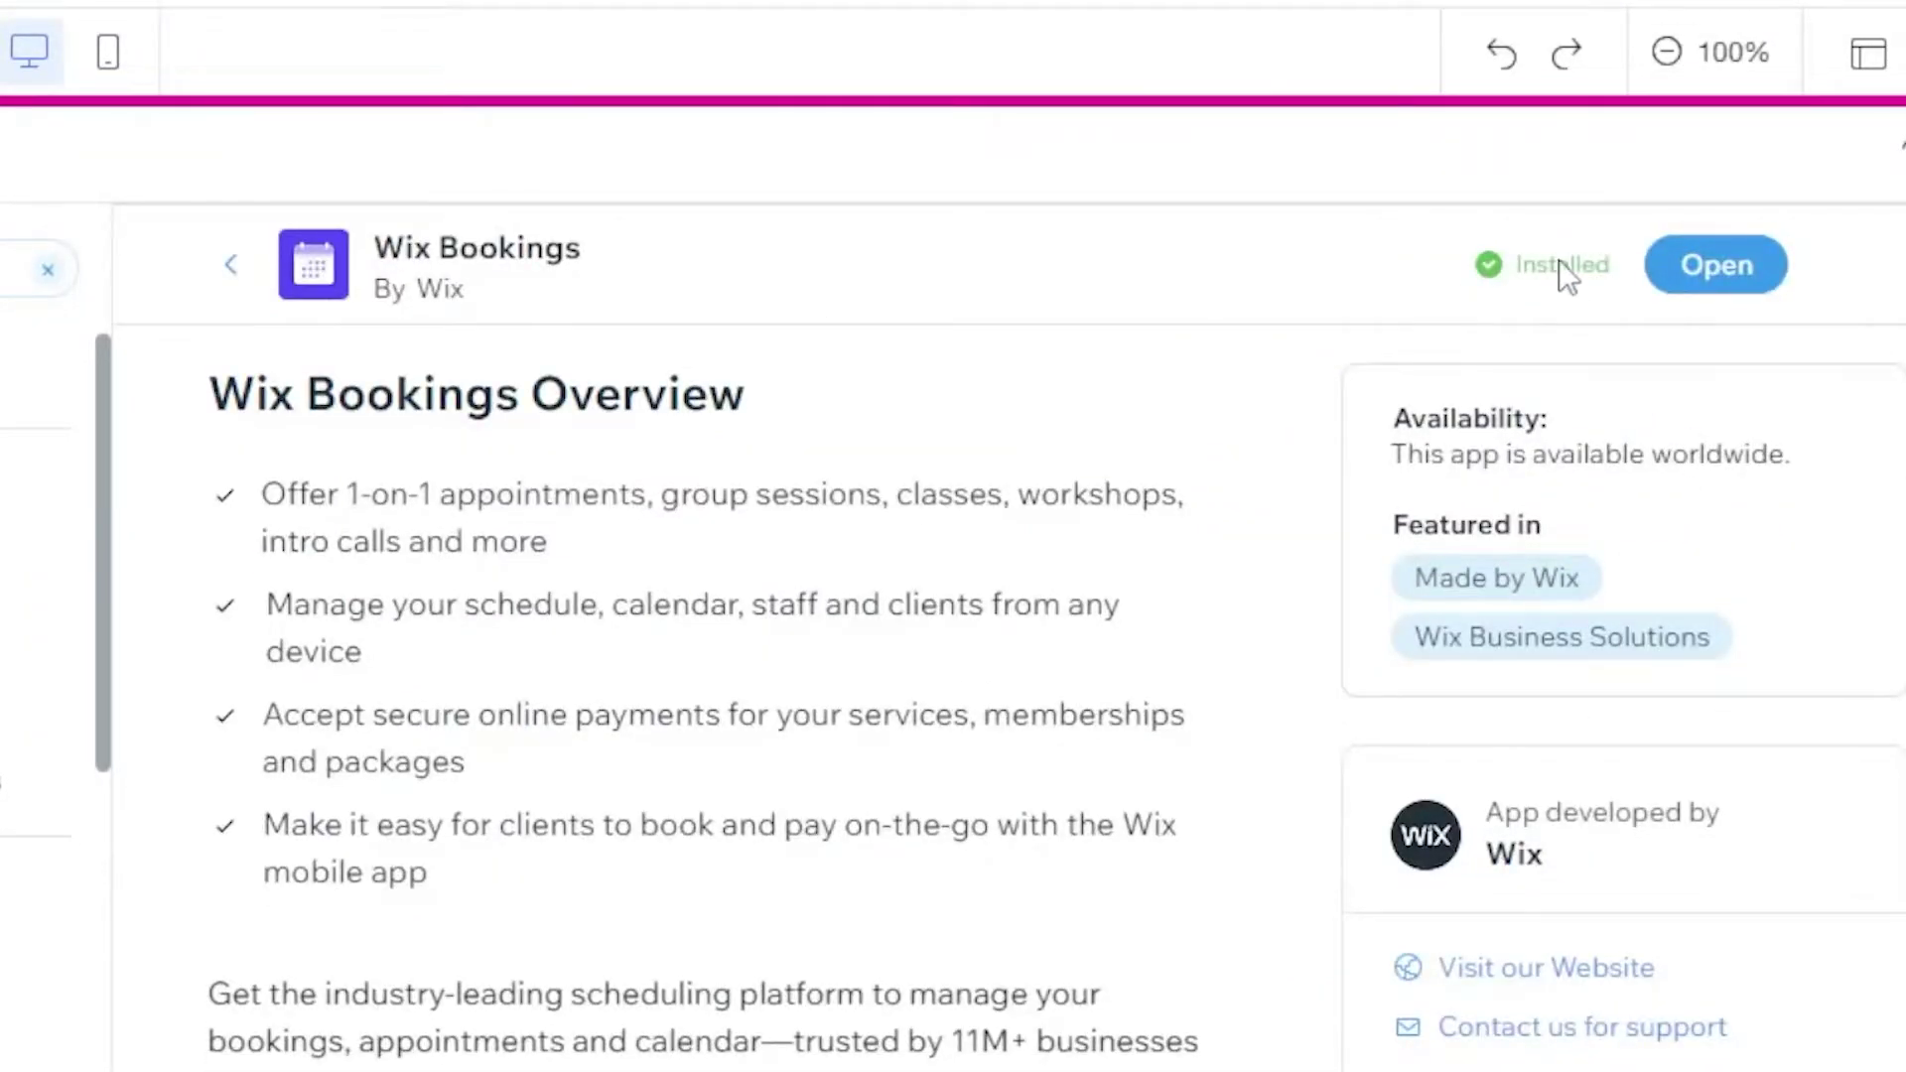
scroll(1331, 566, up, 7)
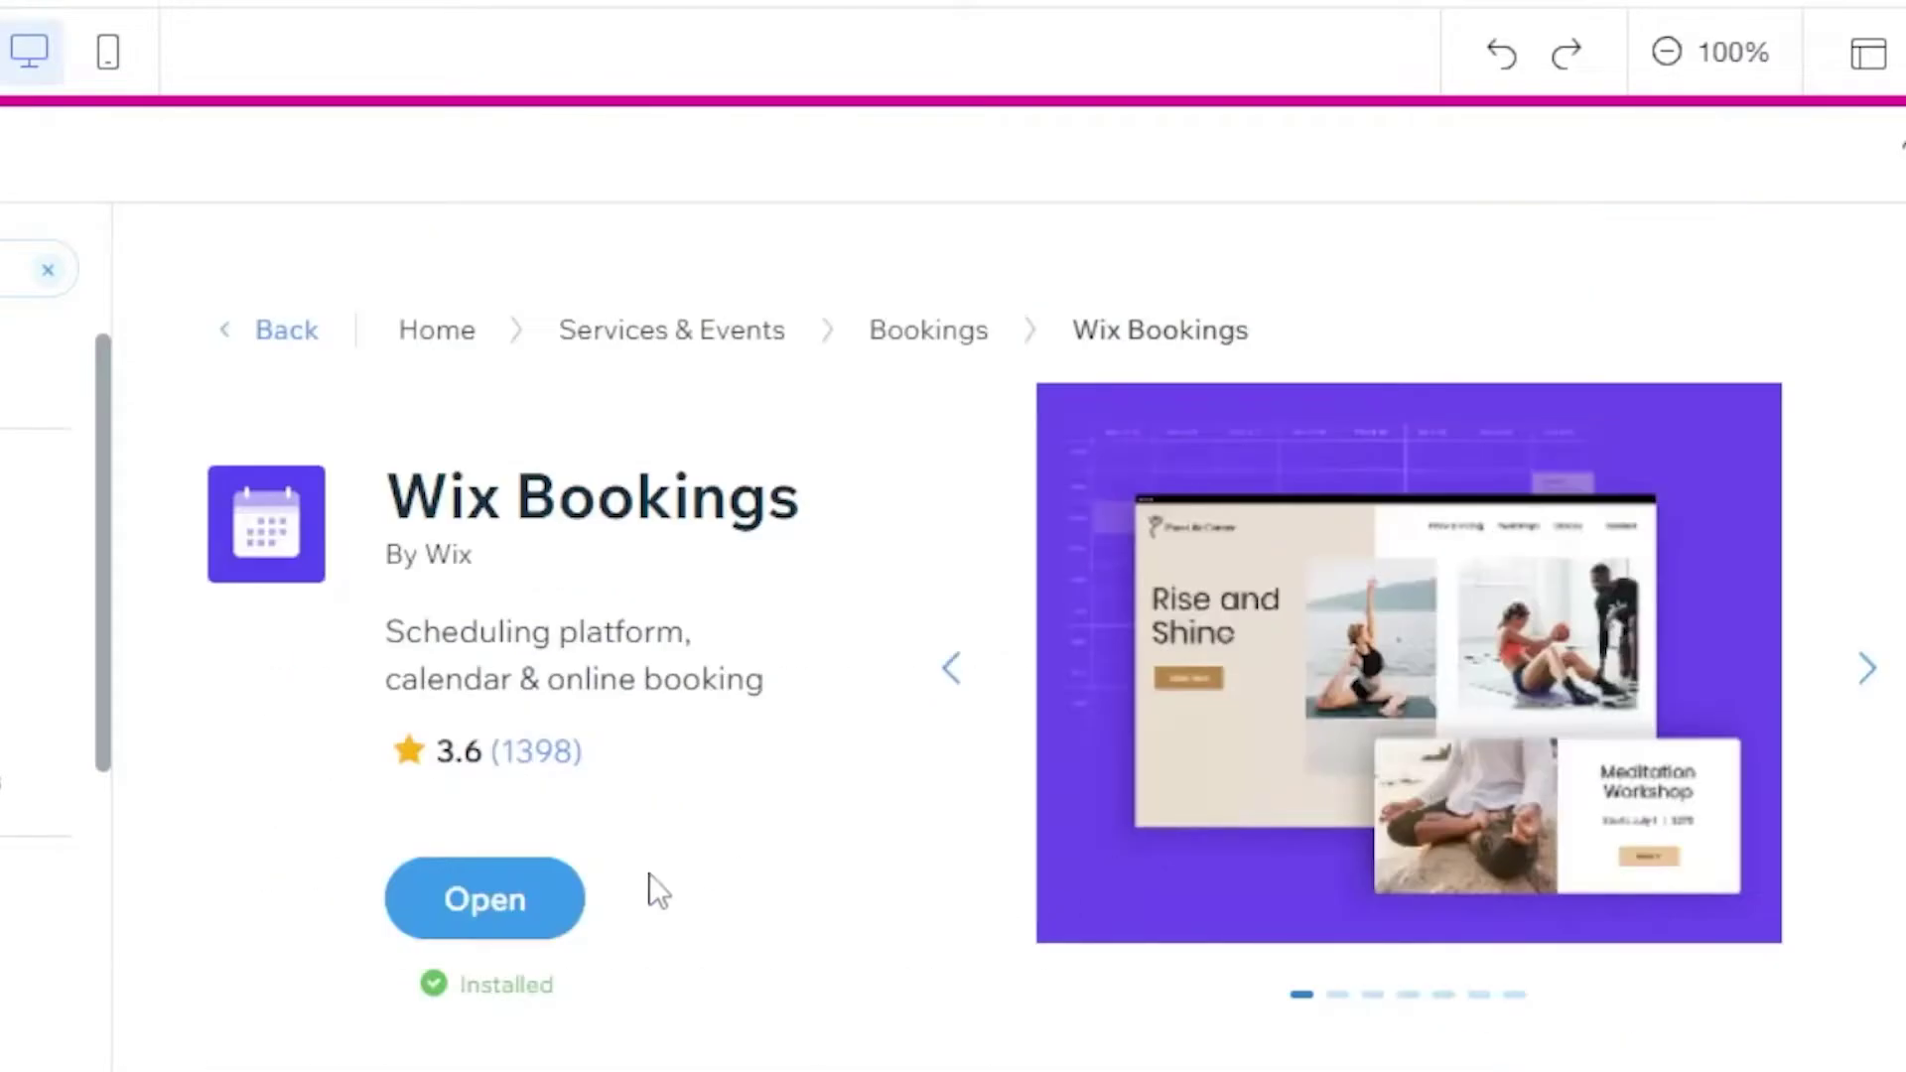
click(485, 898)
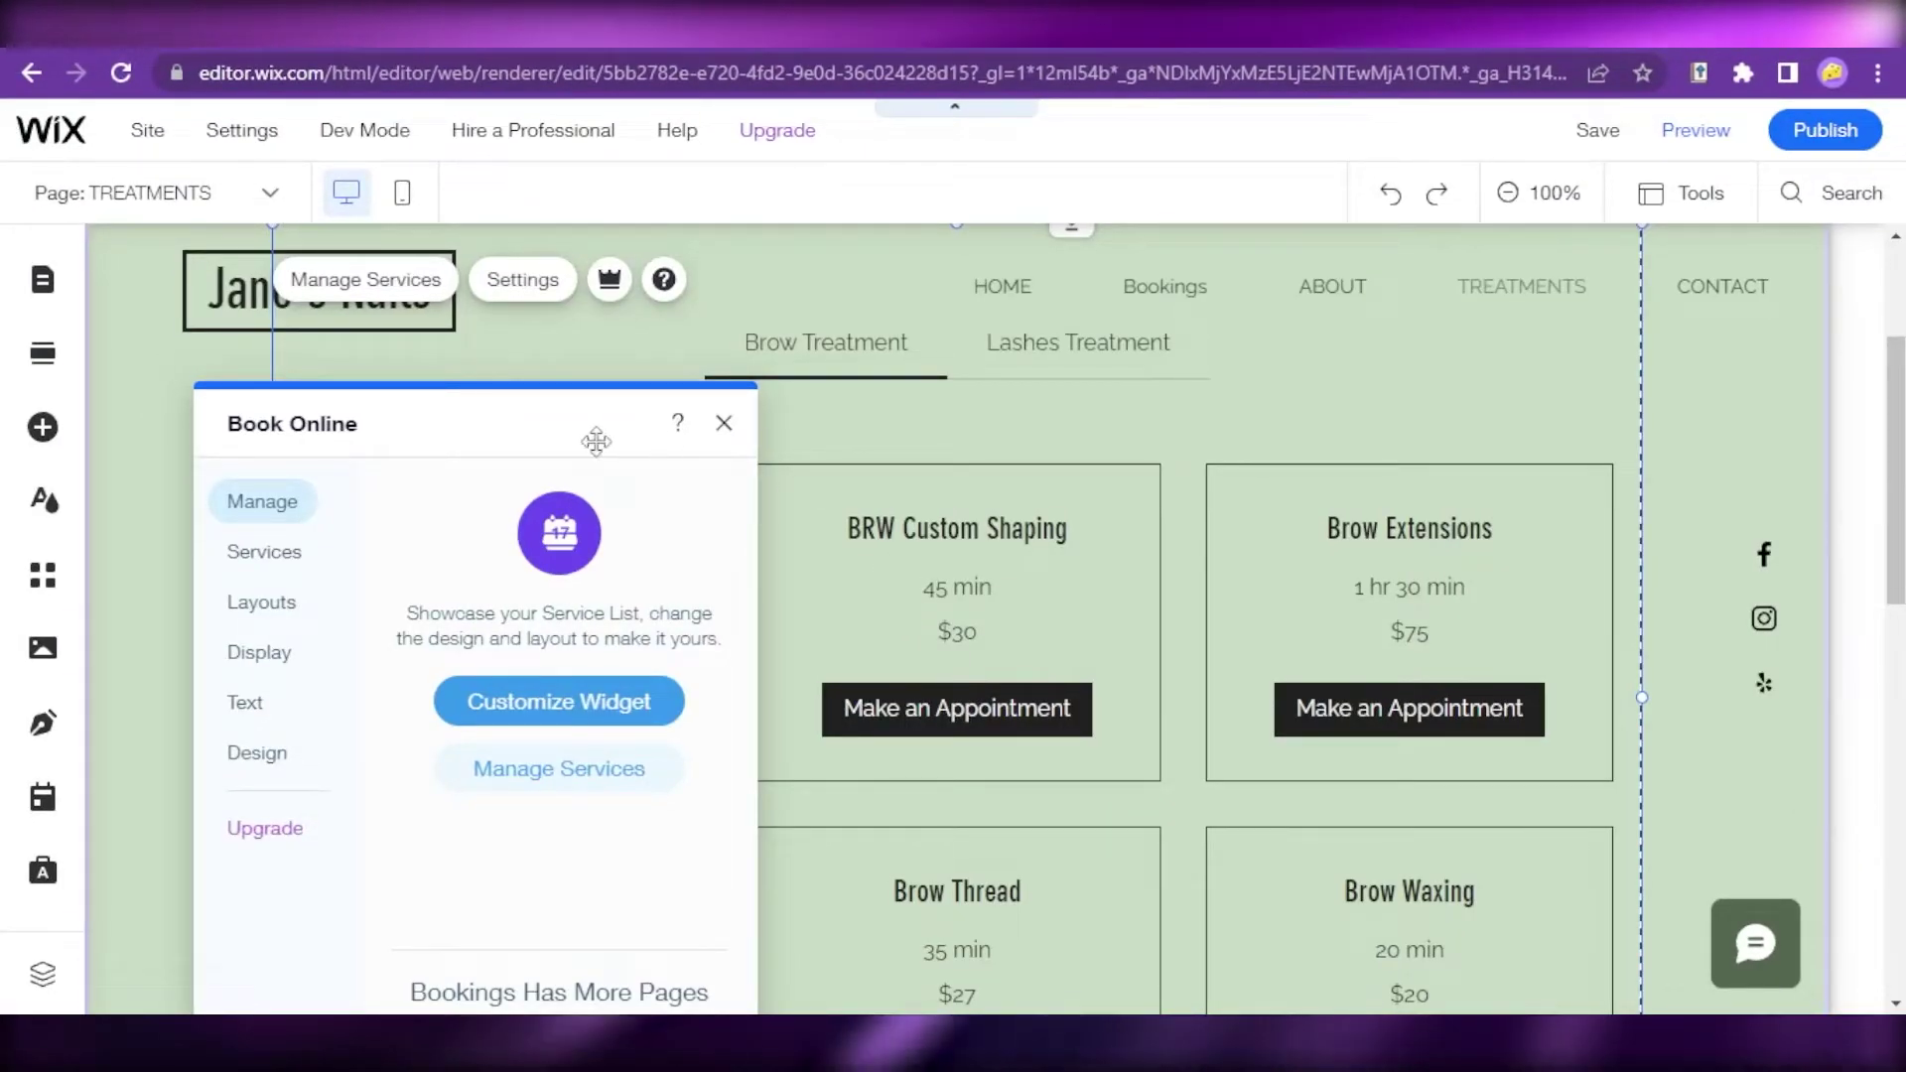
drag(595, 441, 1003, 295)
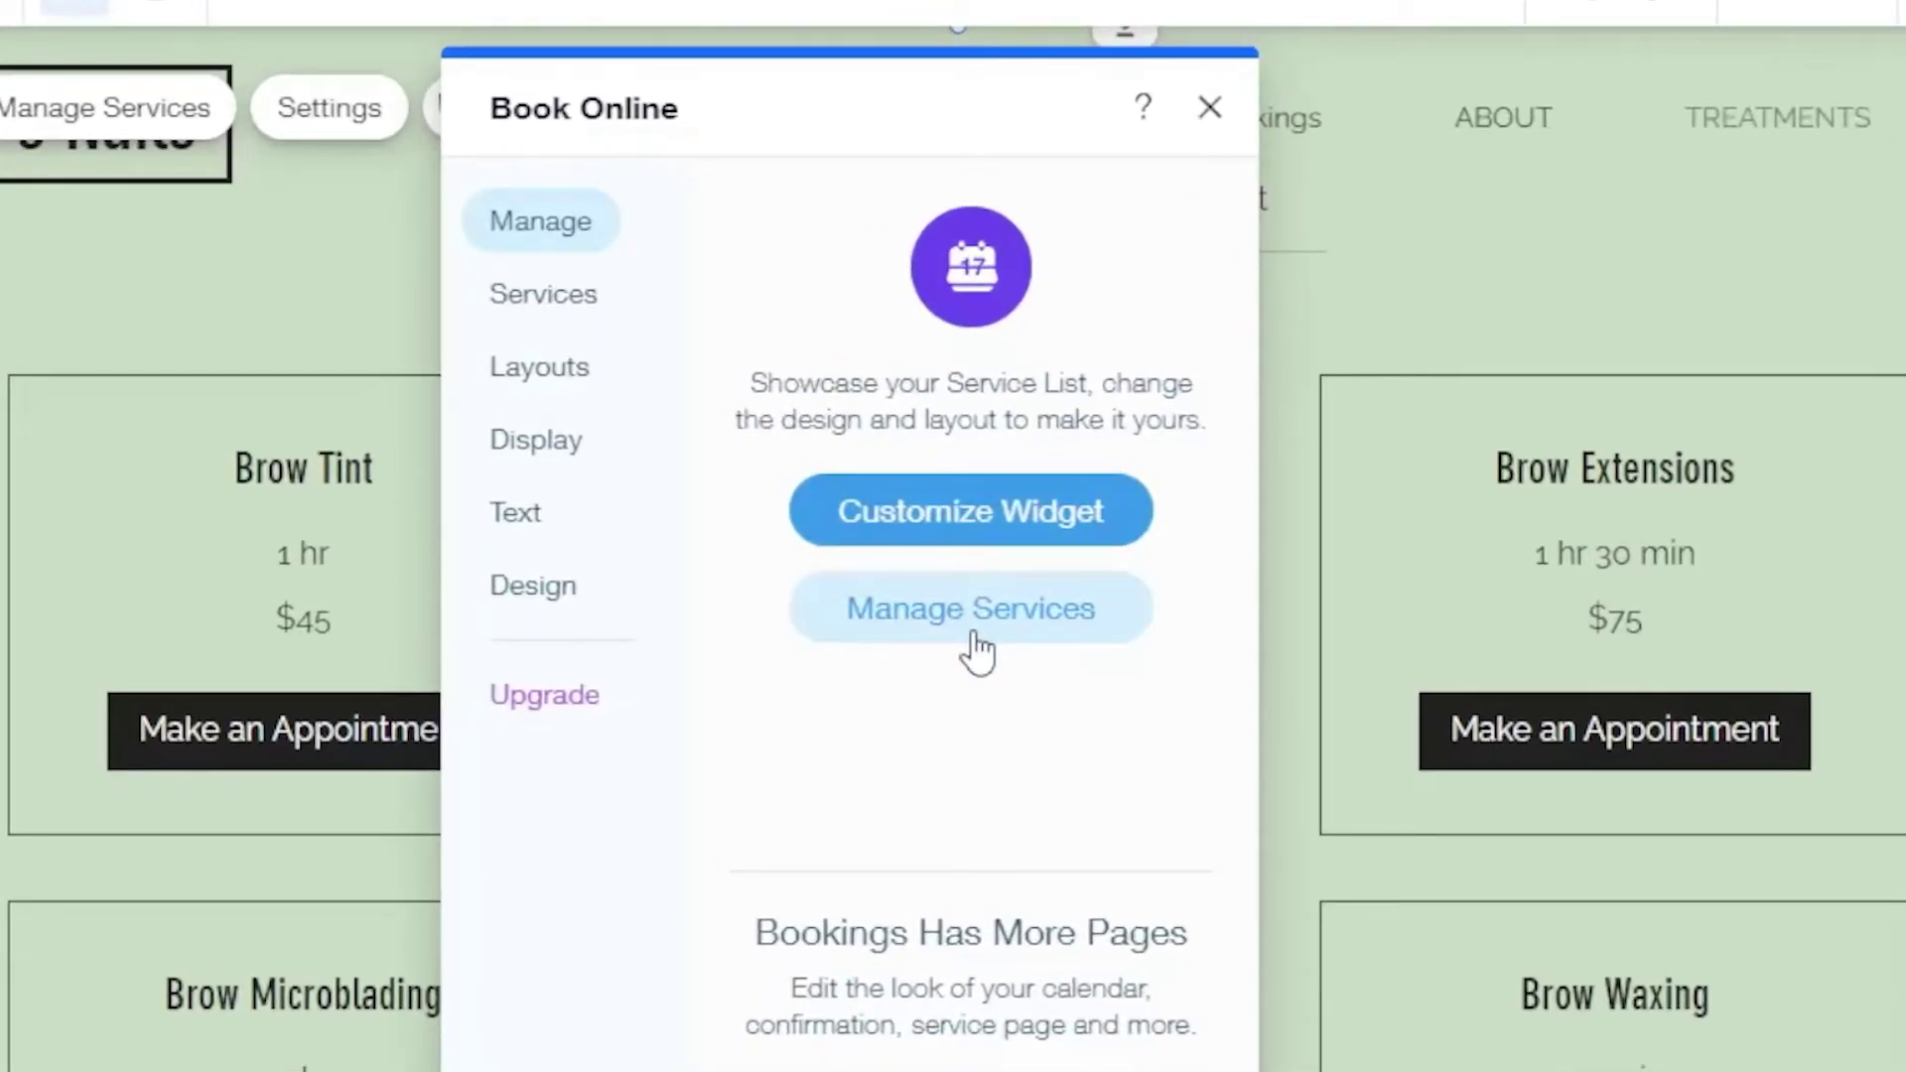
Step: Open the booking services list and look over the Brow Tint service's options
click(965, 633)
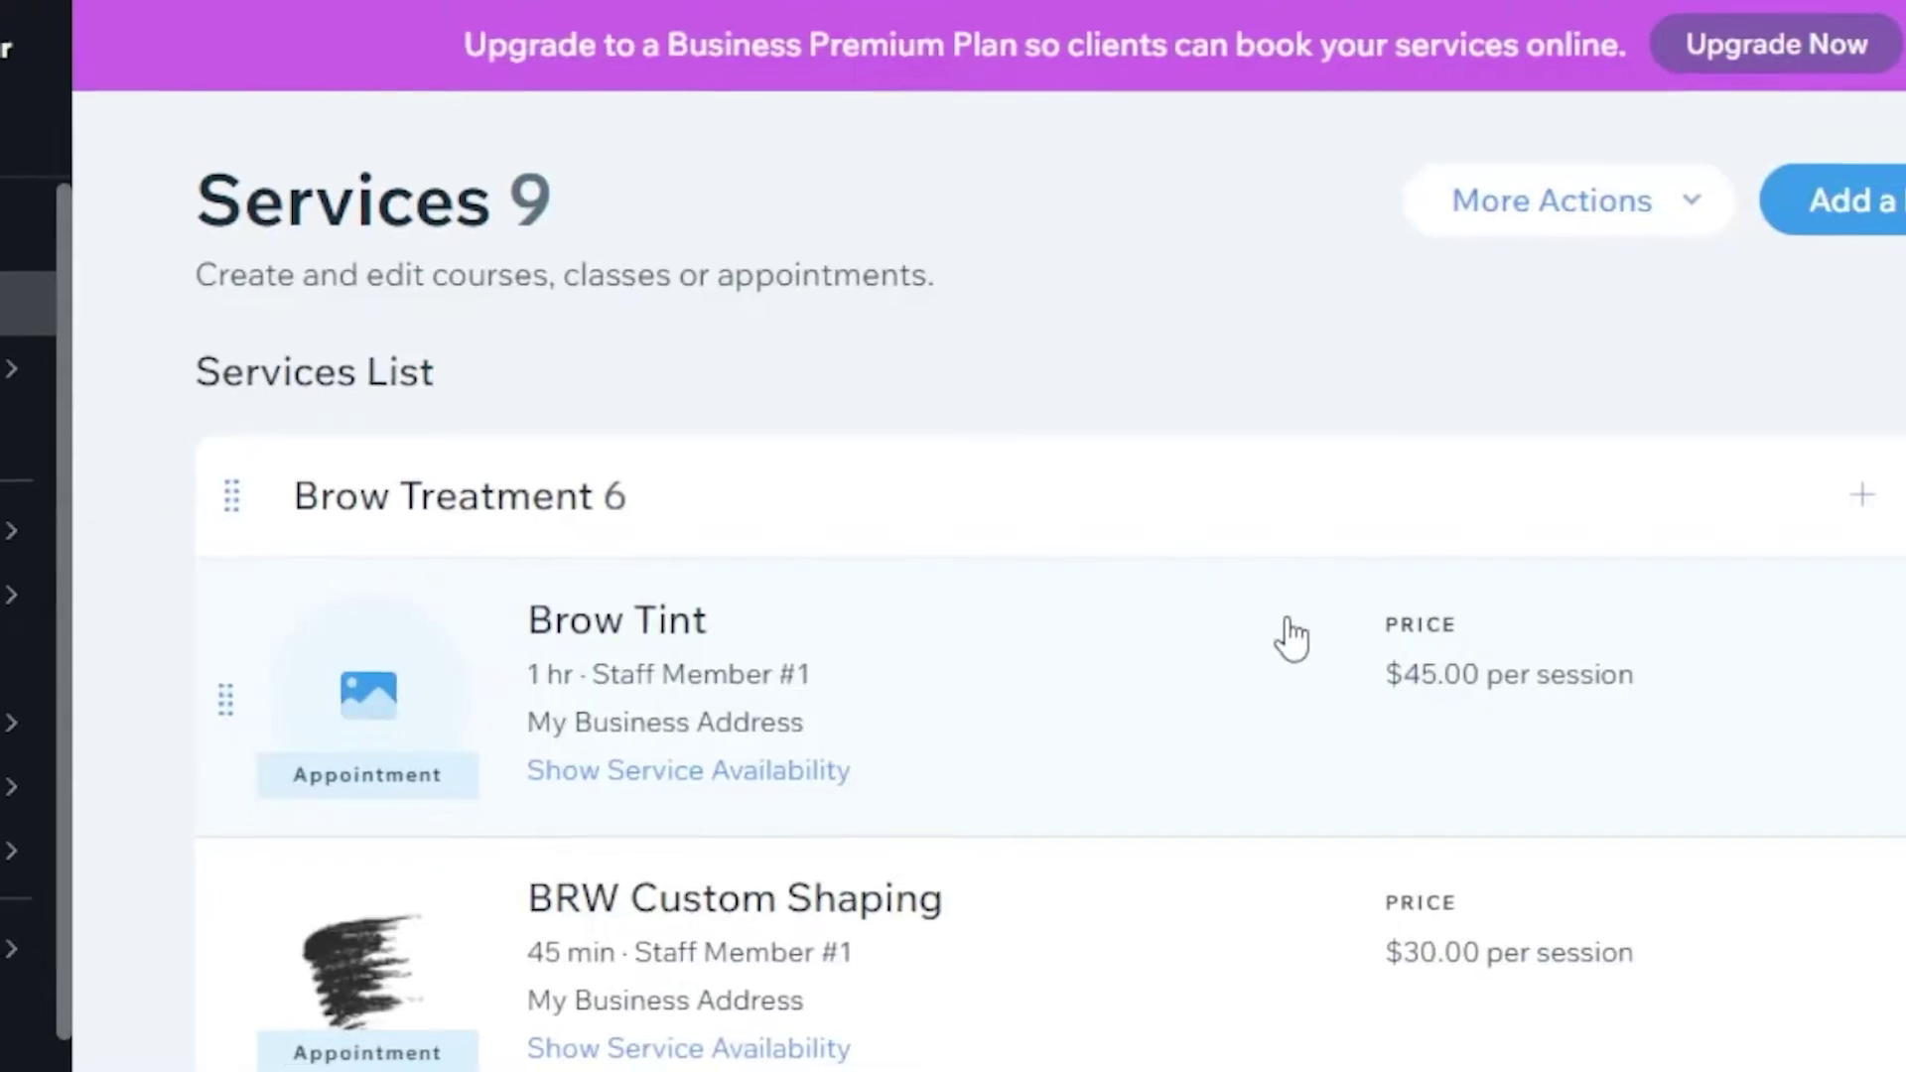
scroll(1149, 757, down, 10)
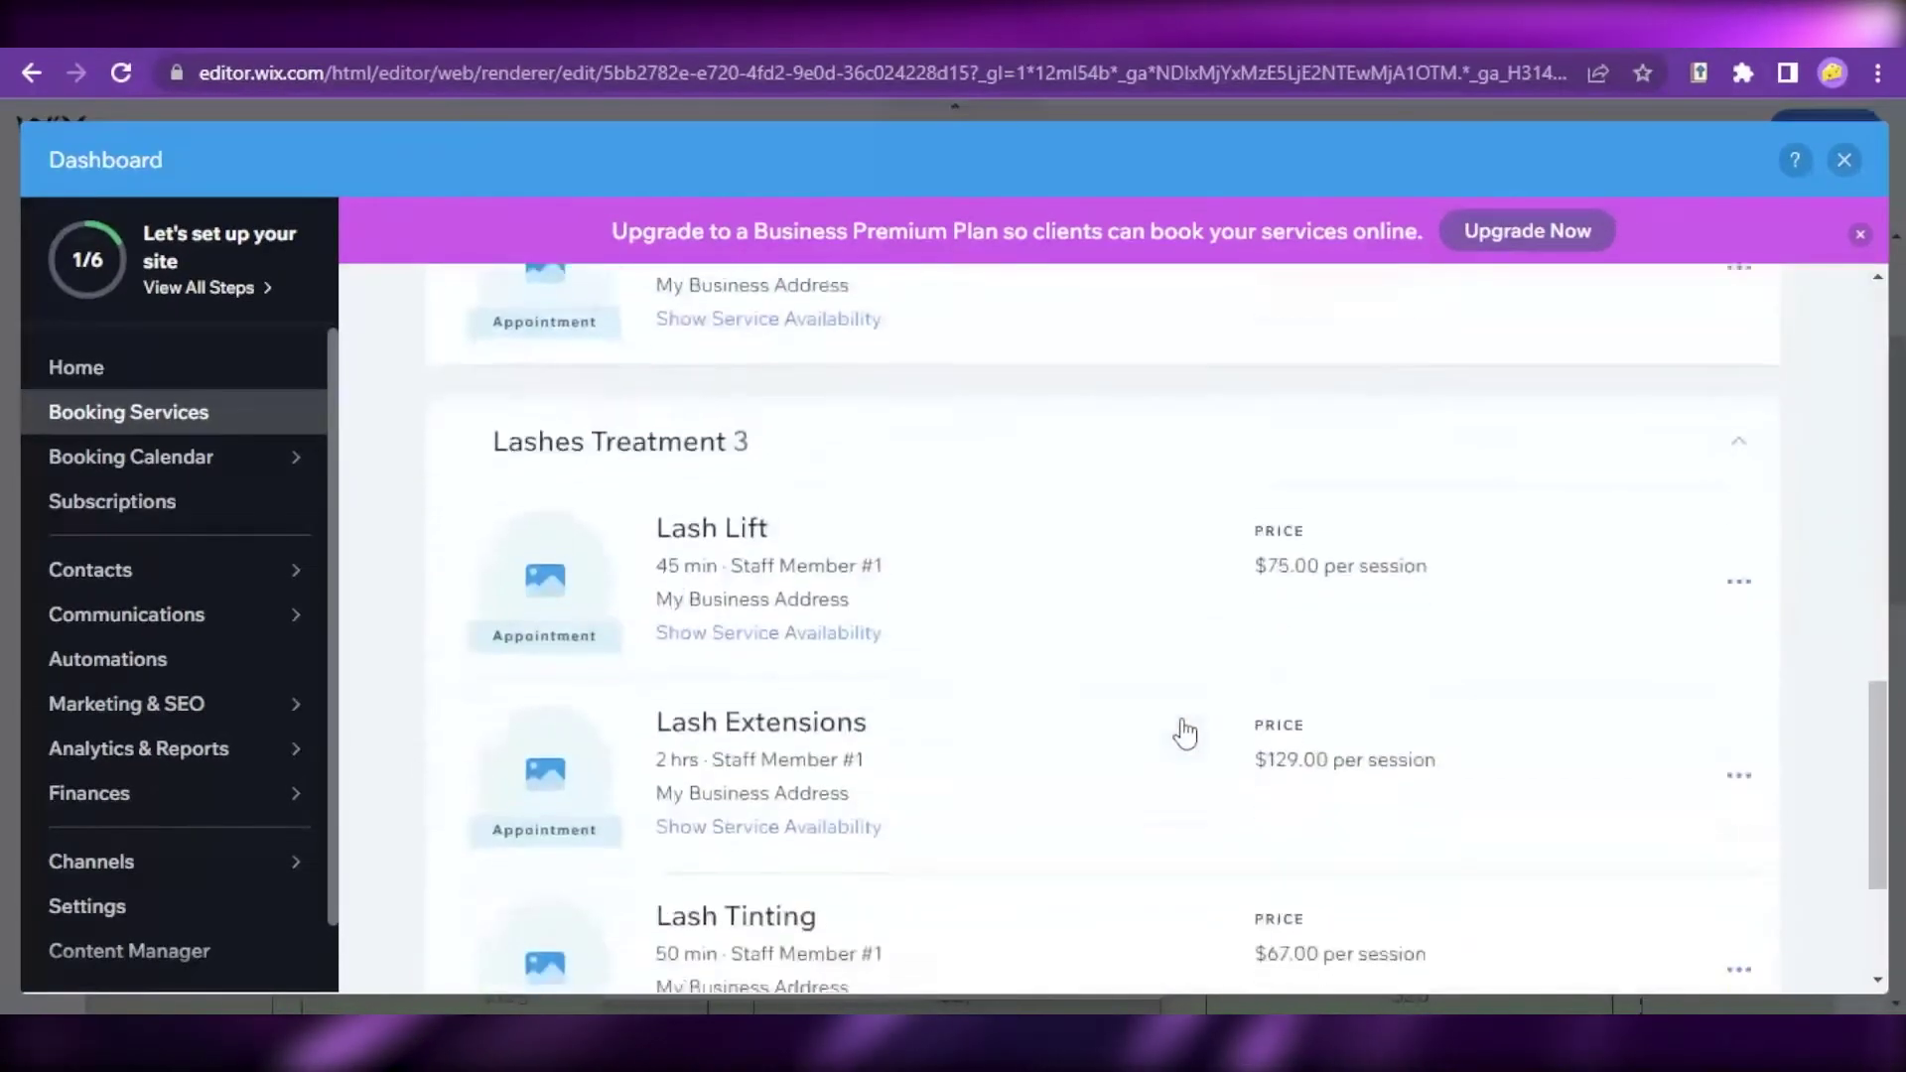
scroll(1182, 731, up, 10)
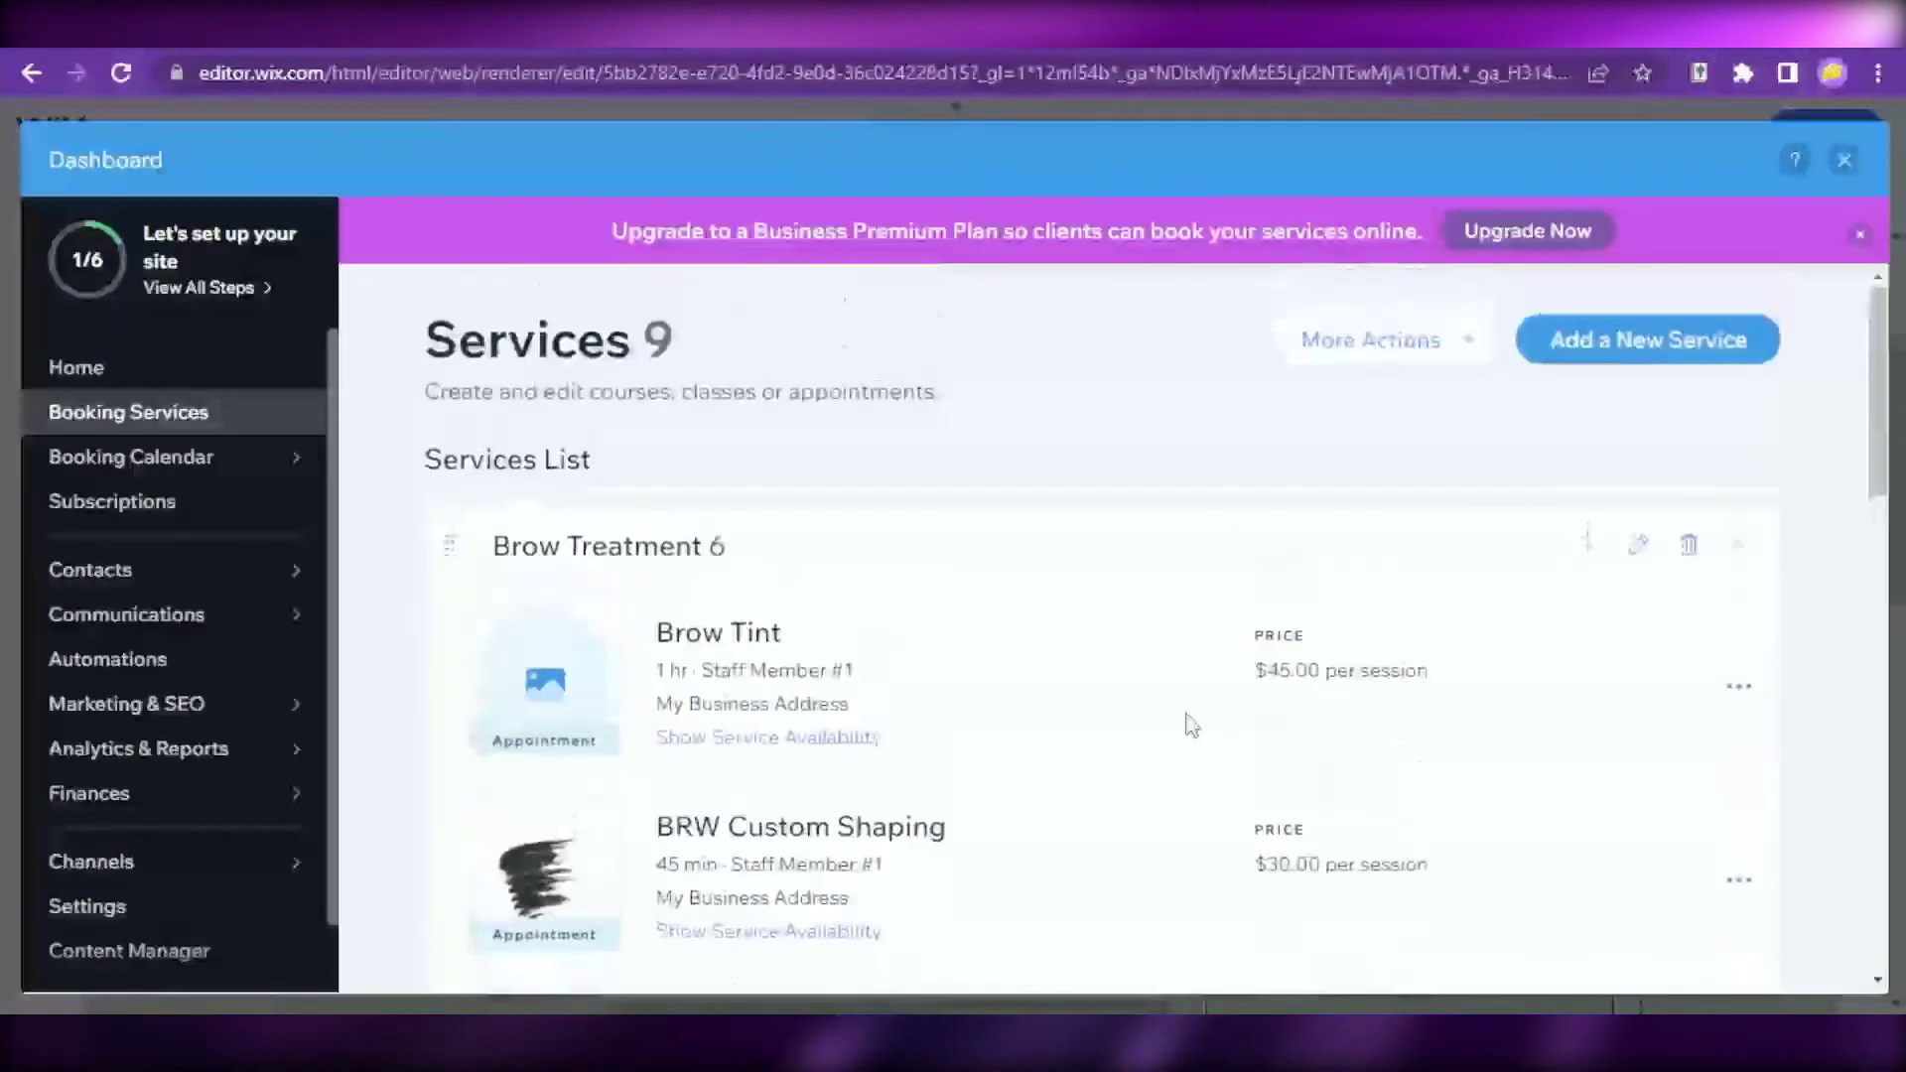
scroll(1191, 719, down, 15)
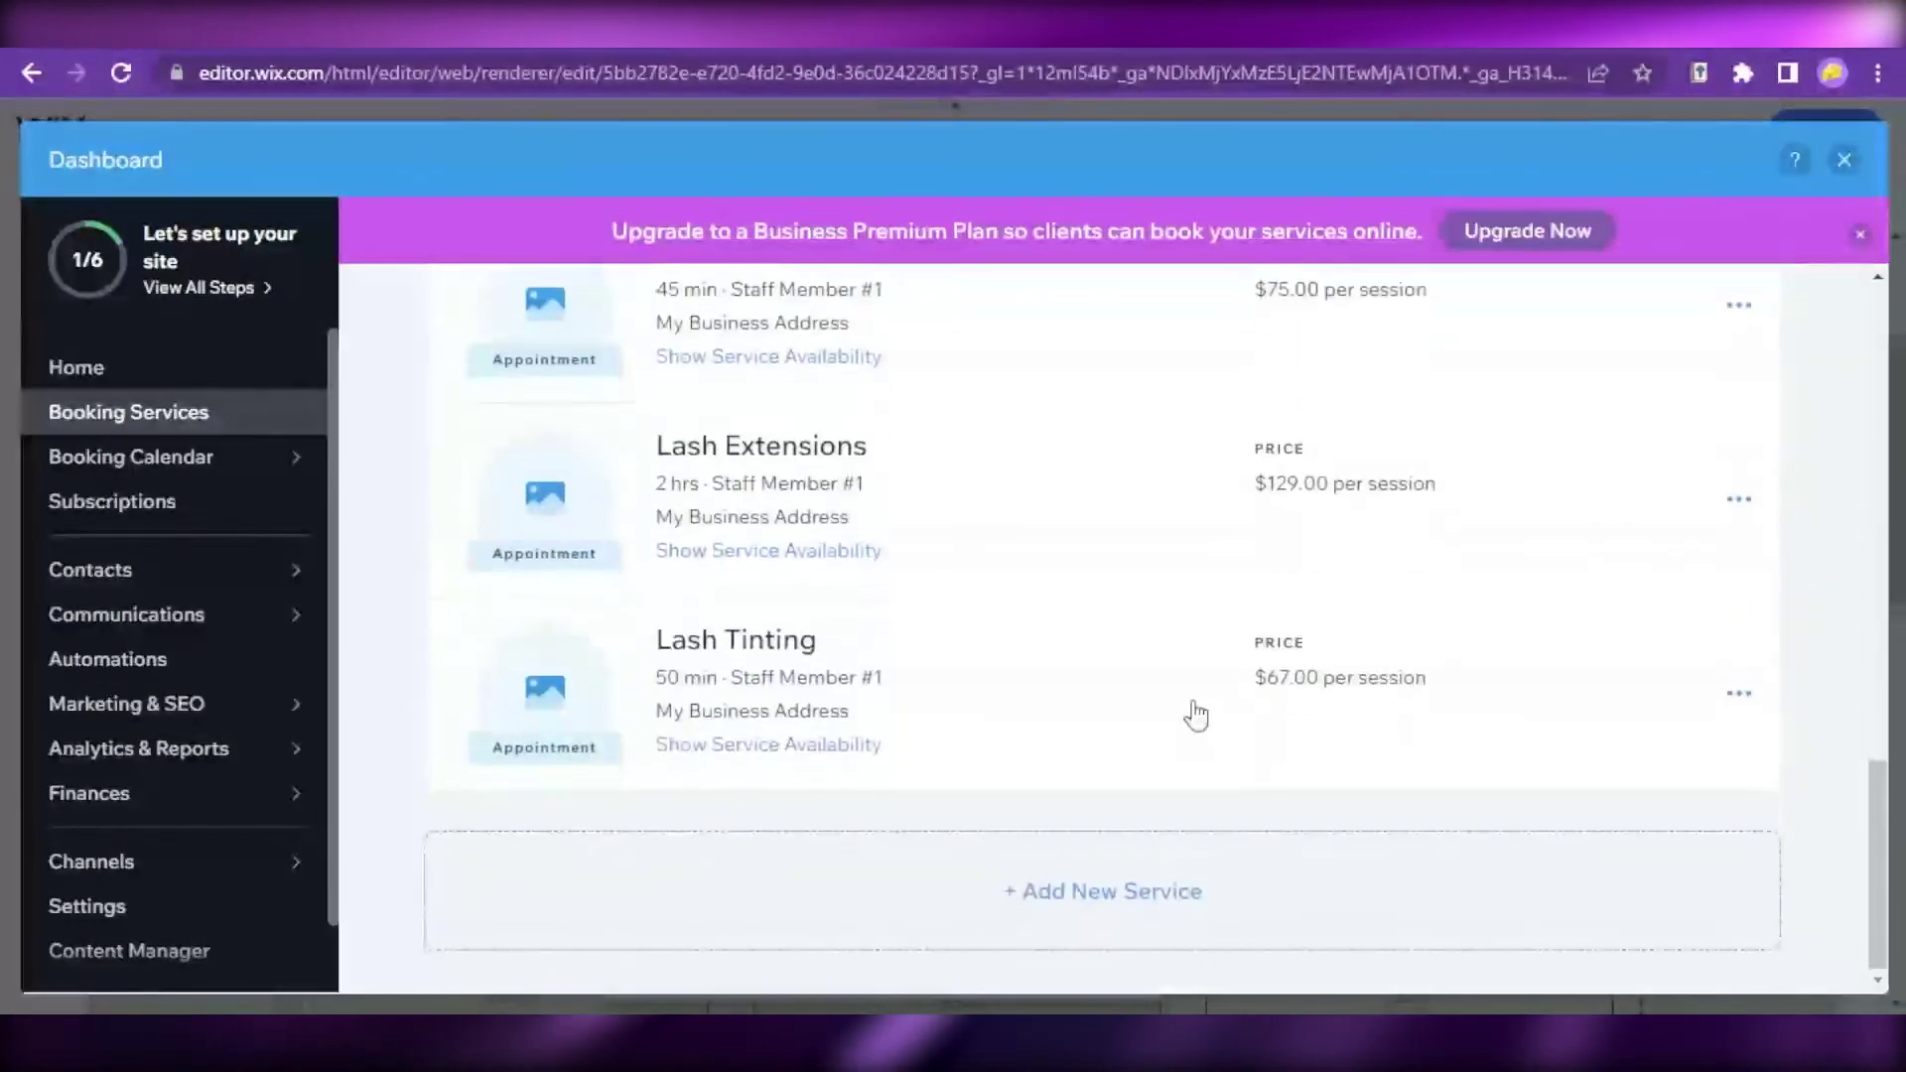
scroll(1196, 715, up, 13)
scroll(1211, 695, up, 3)
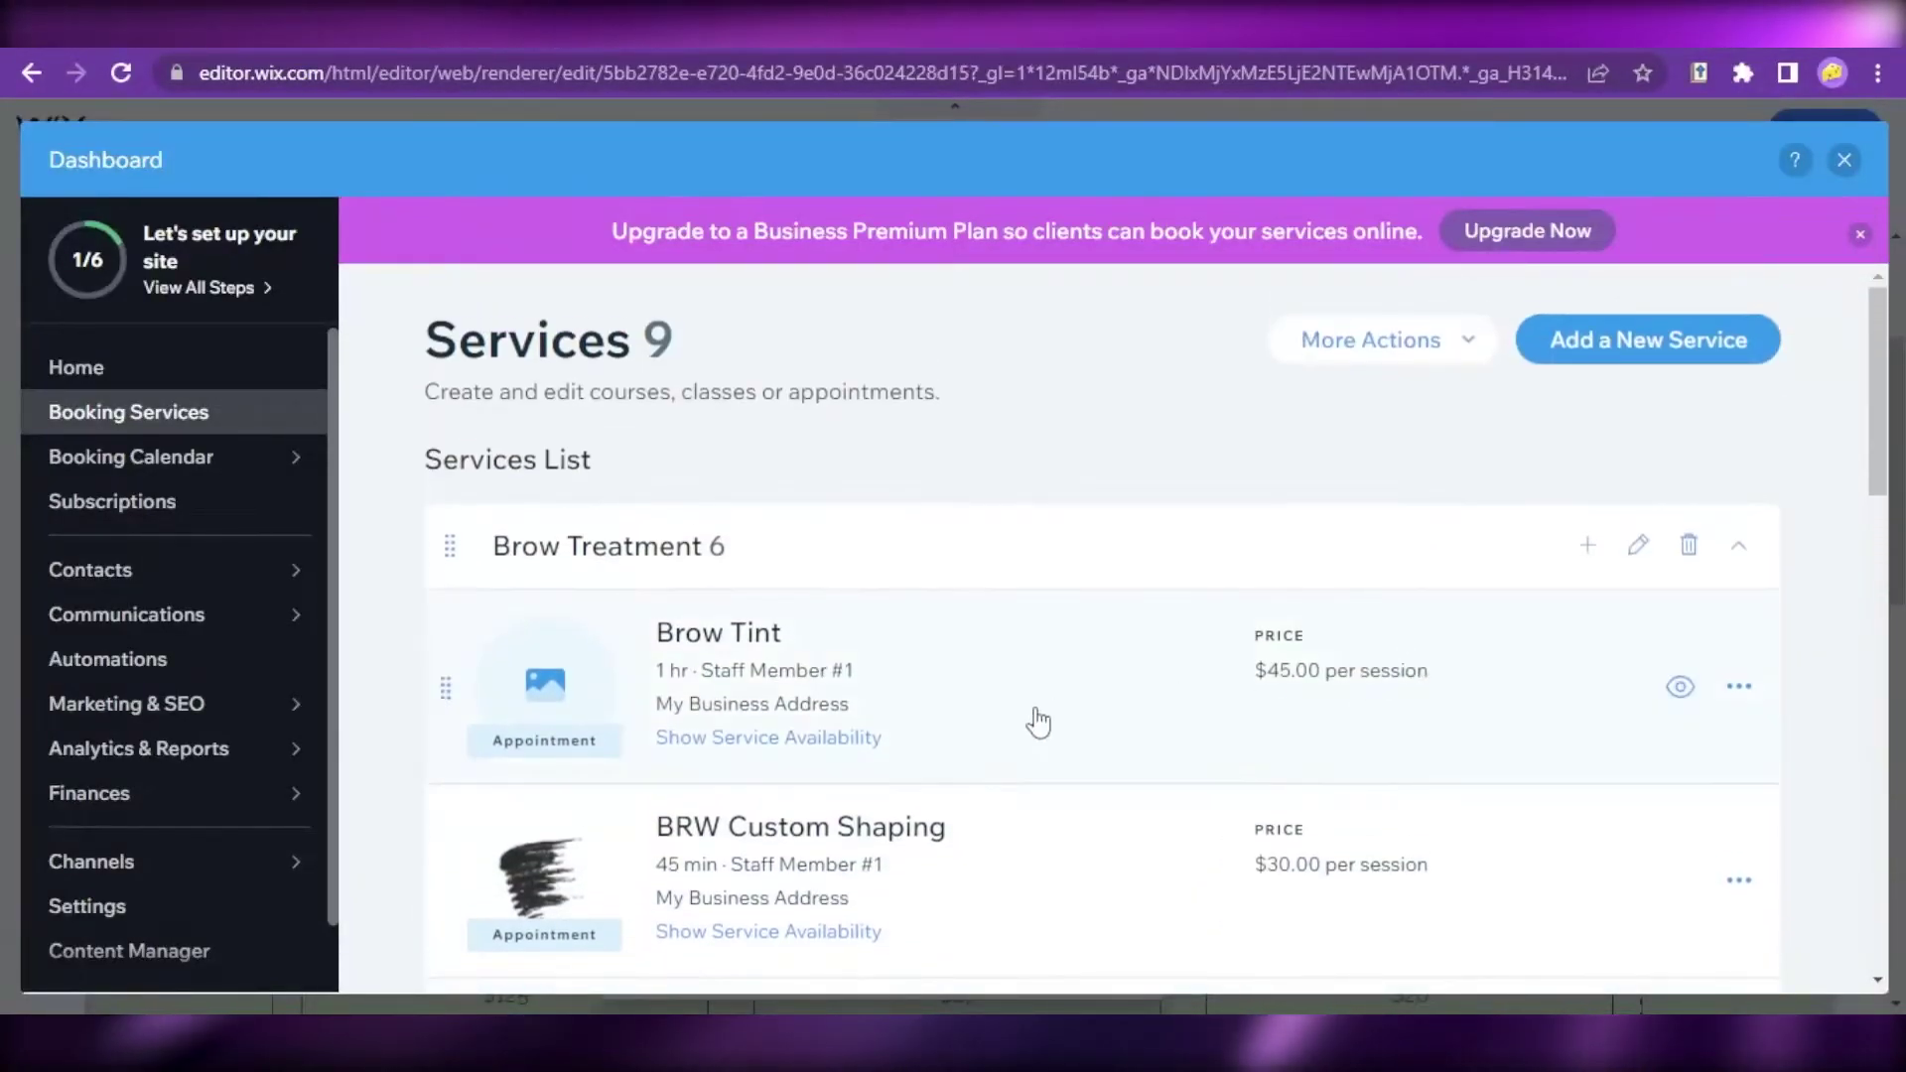
scroll(1565, 702, down, 3)
scroll(1688, 695, up, 3)
click(1738, 690)
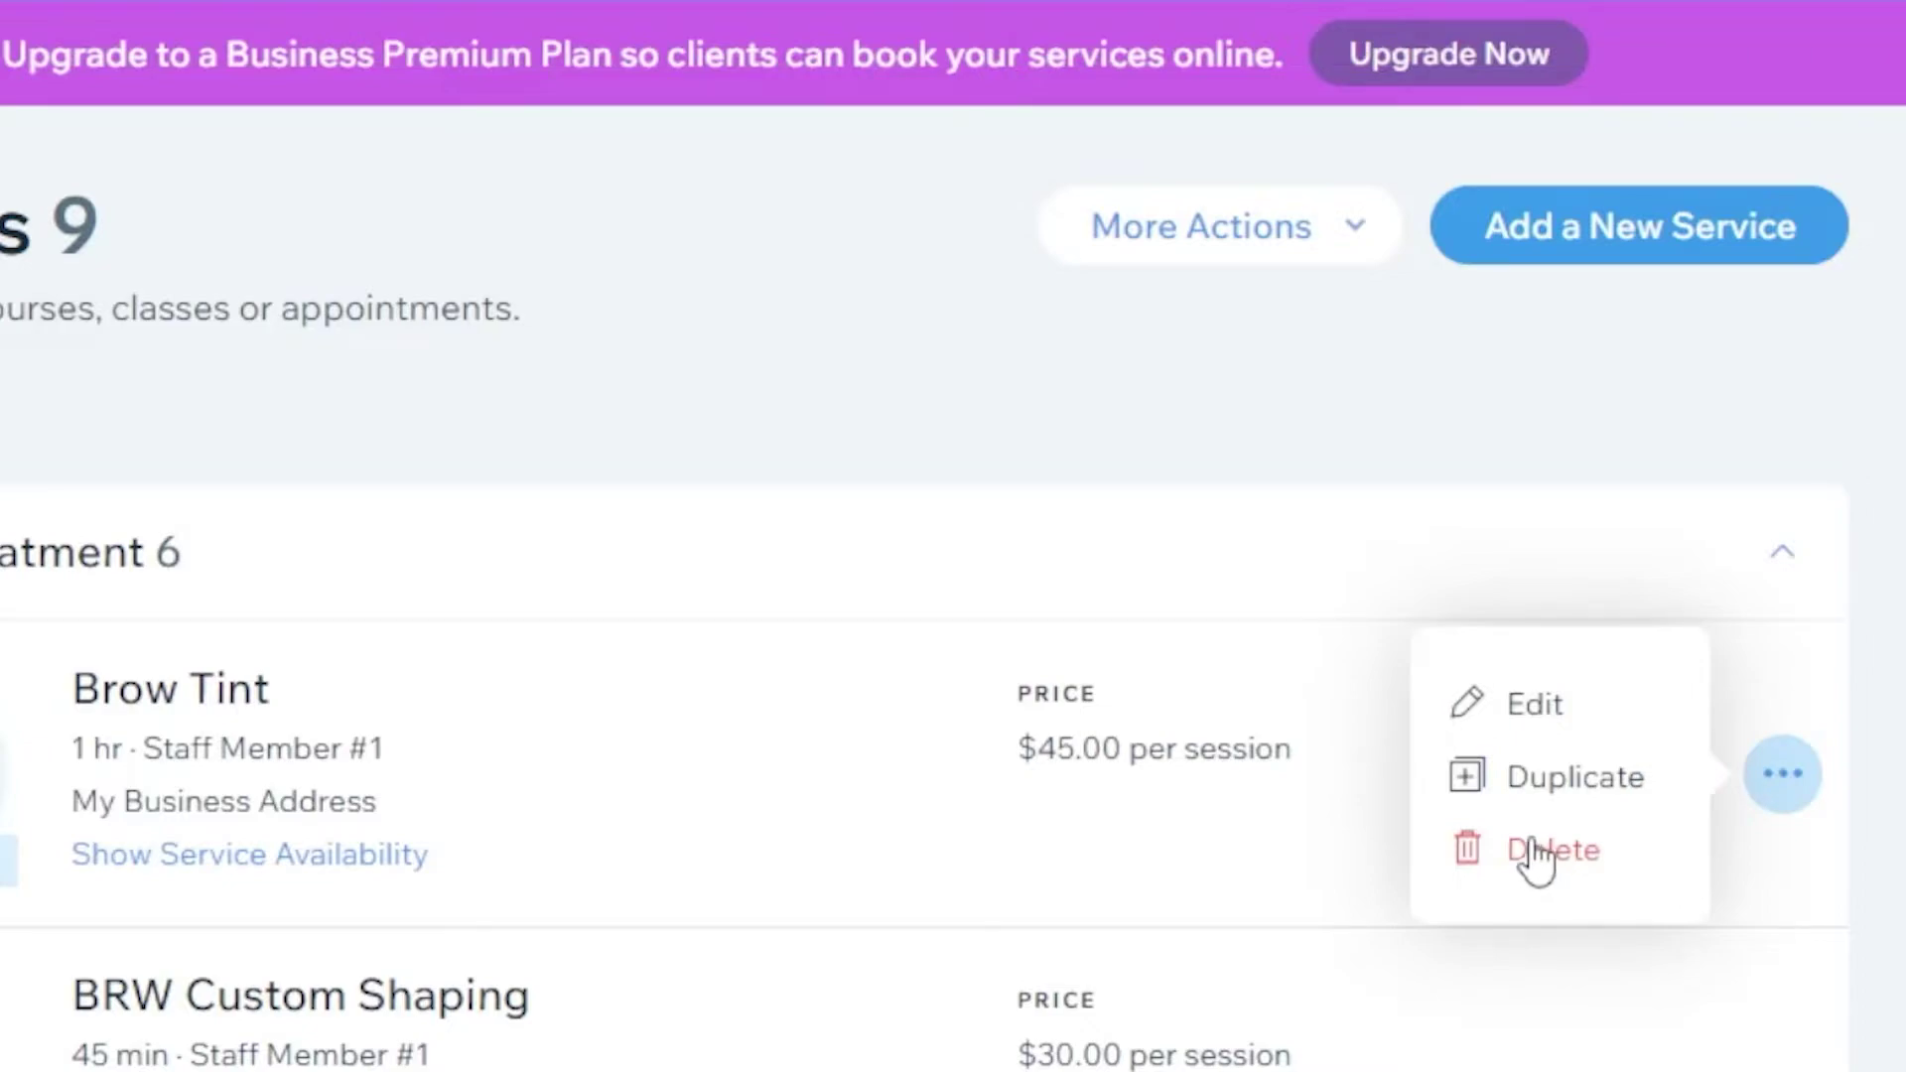
click(1336, 377)
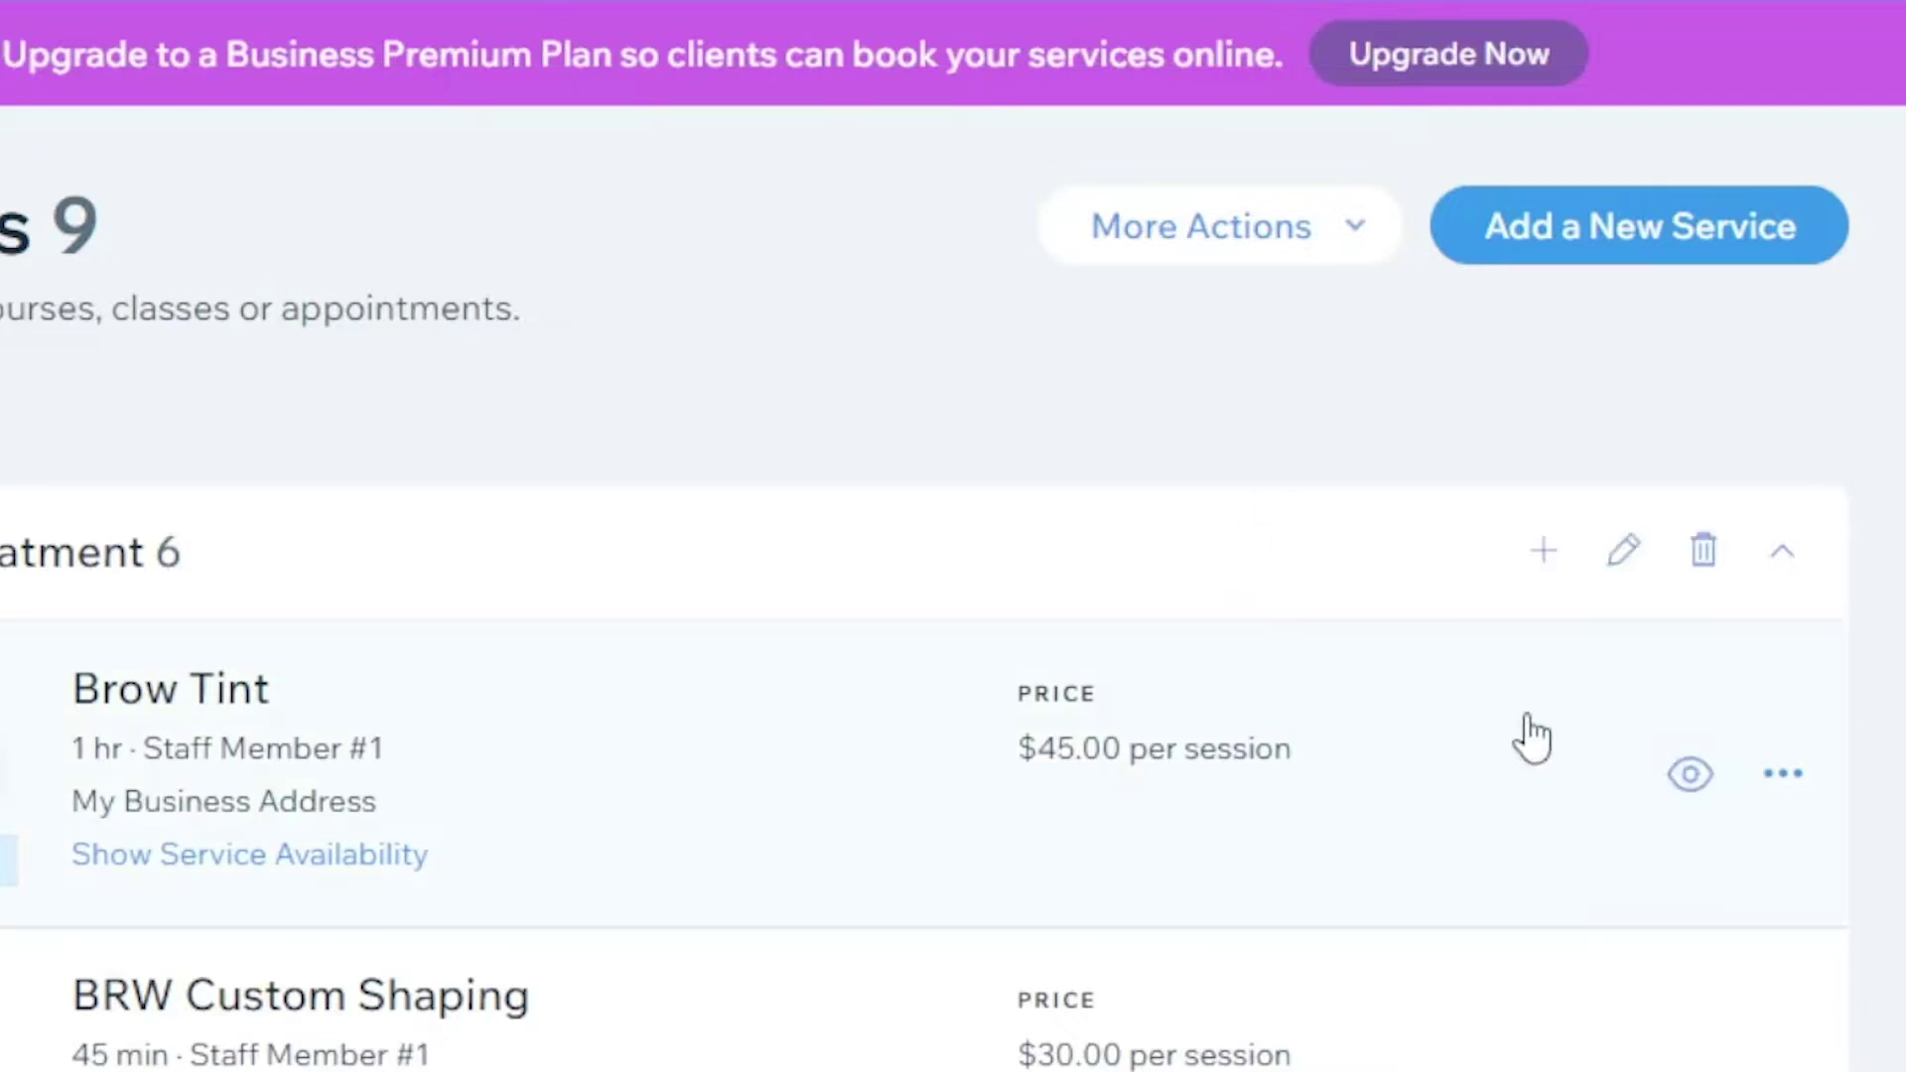
Step: Delete the Brow Tint service, confirming the deletion in the dialog
click(1783, 780)
click(1533, 851)
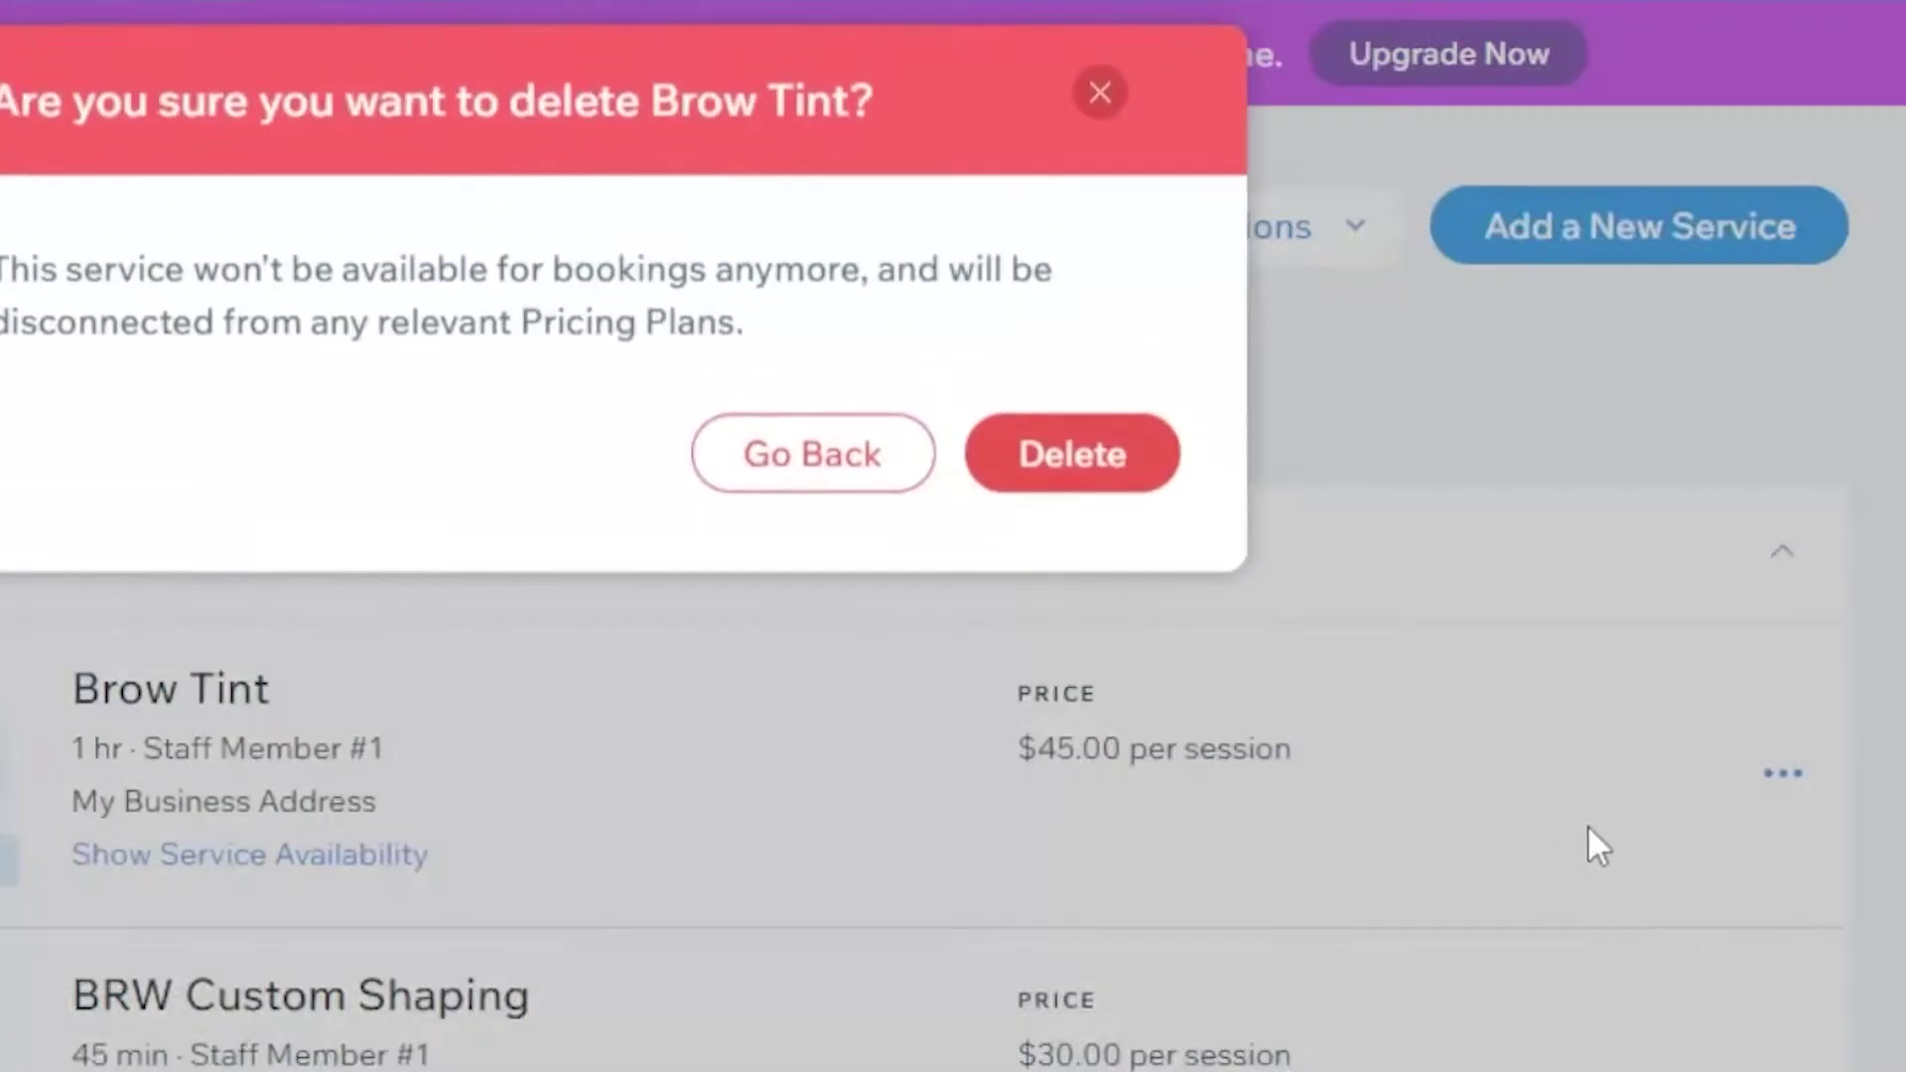
click(1071, 486)
scroll(1353, 778, down, 10)
scroll(1488, 787, up, 10)
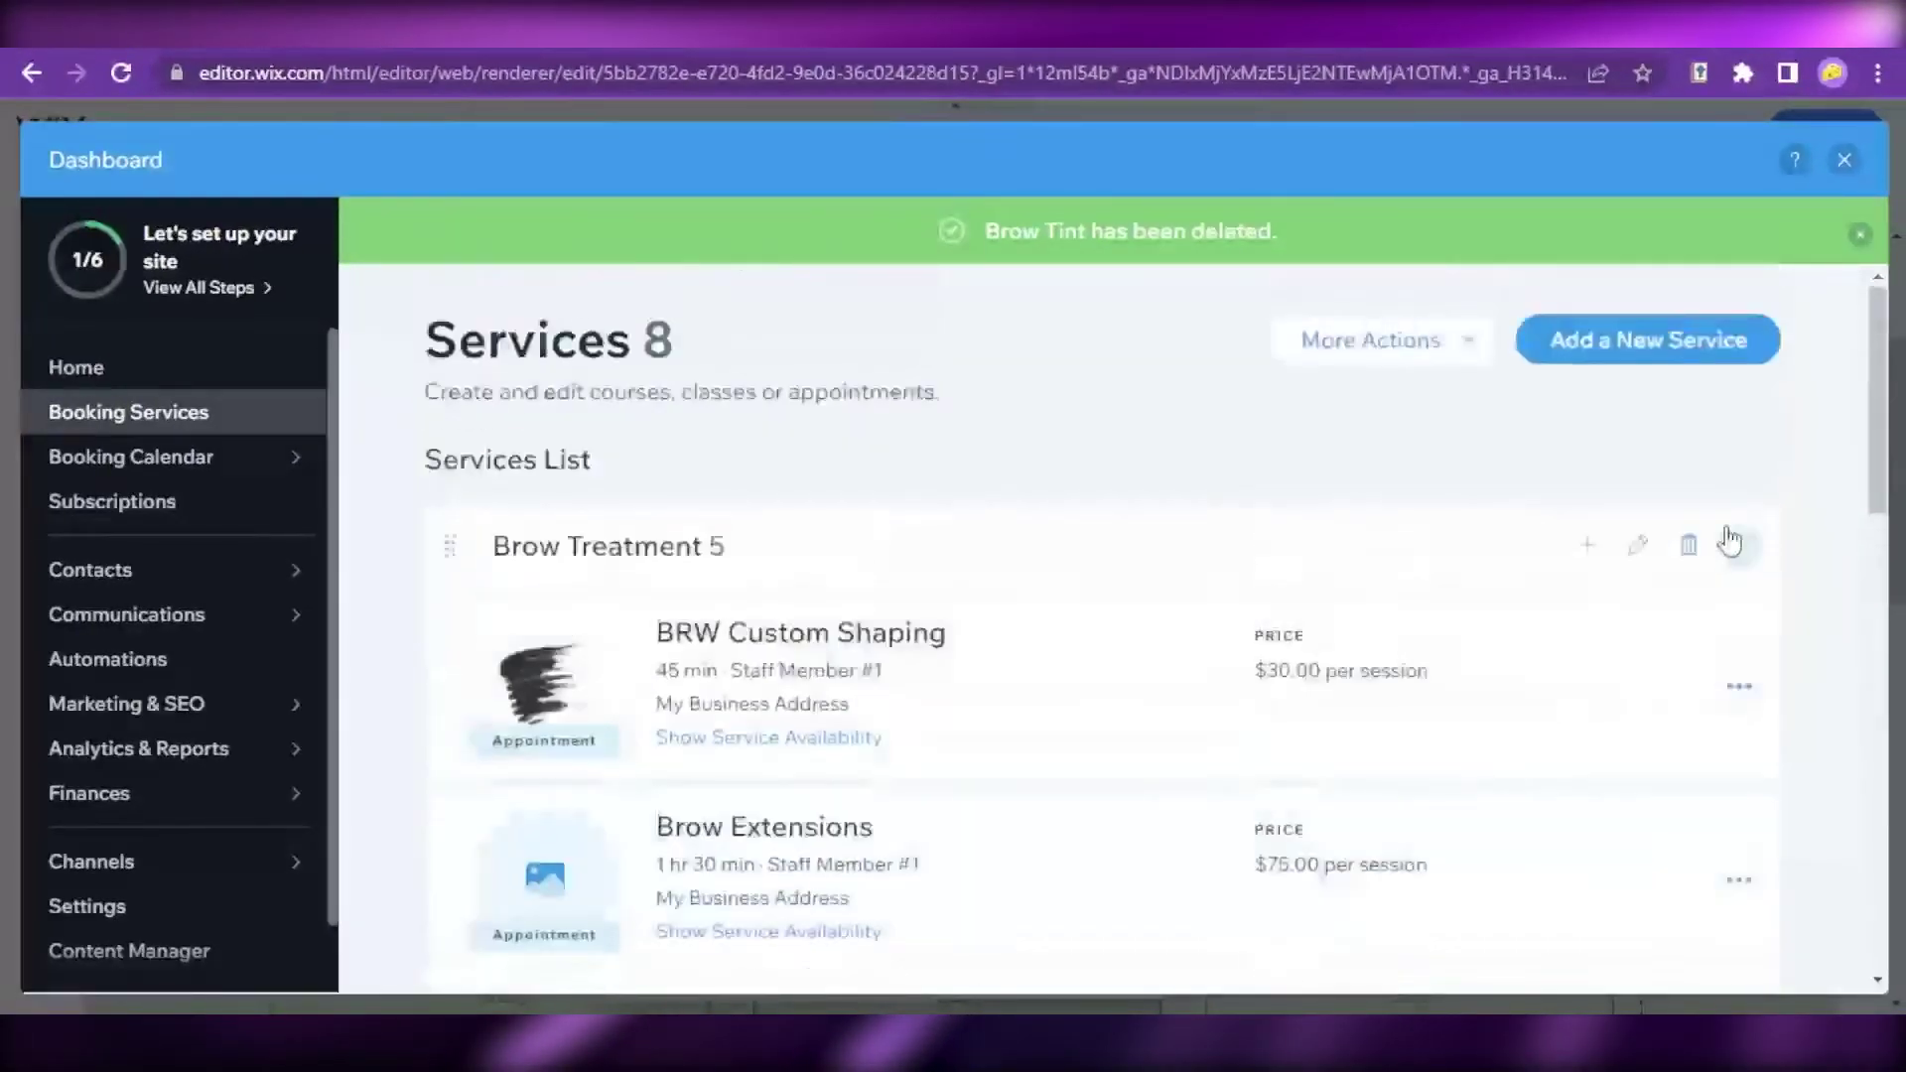
click(1742, 690)
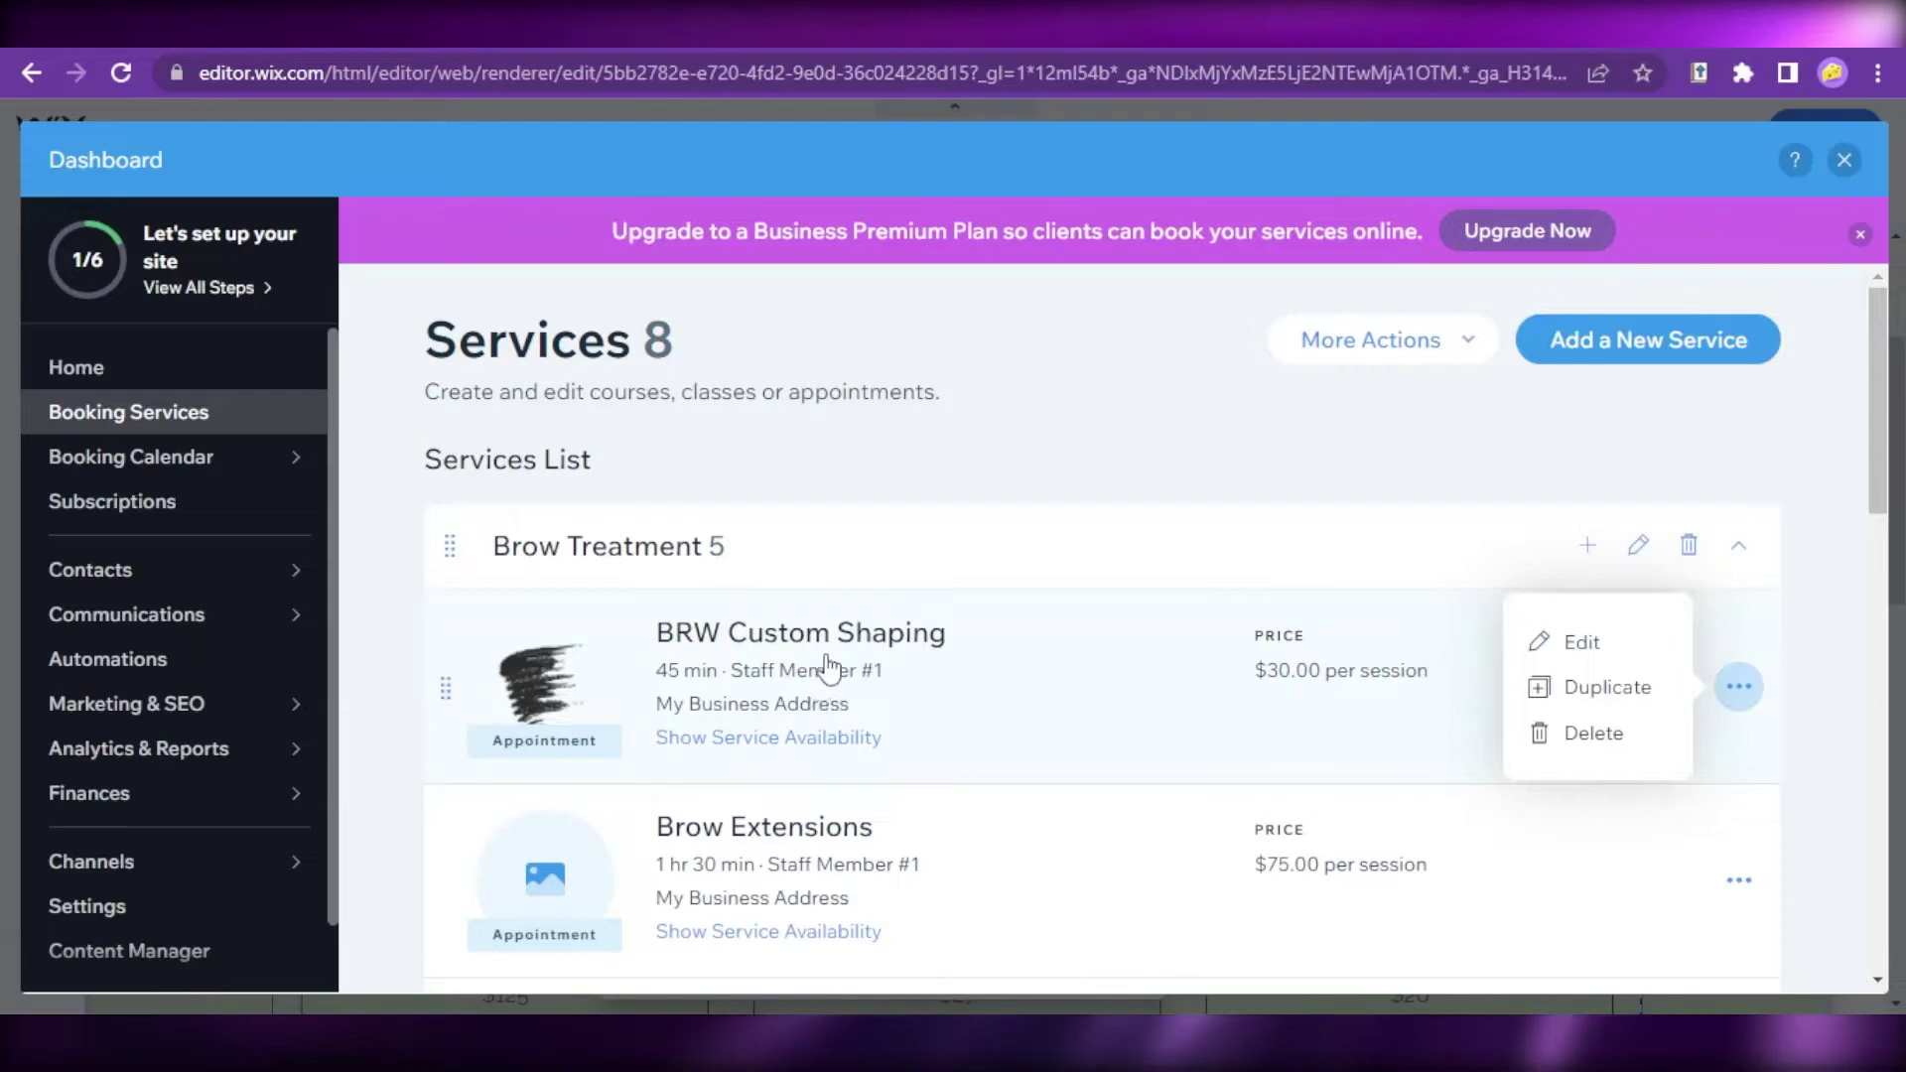
click(1472, 485)
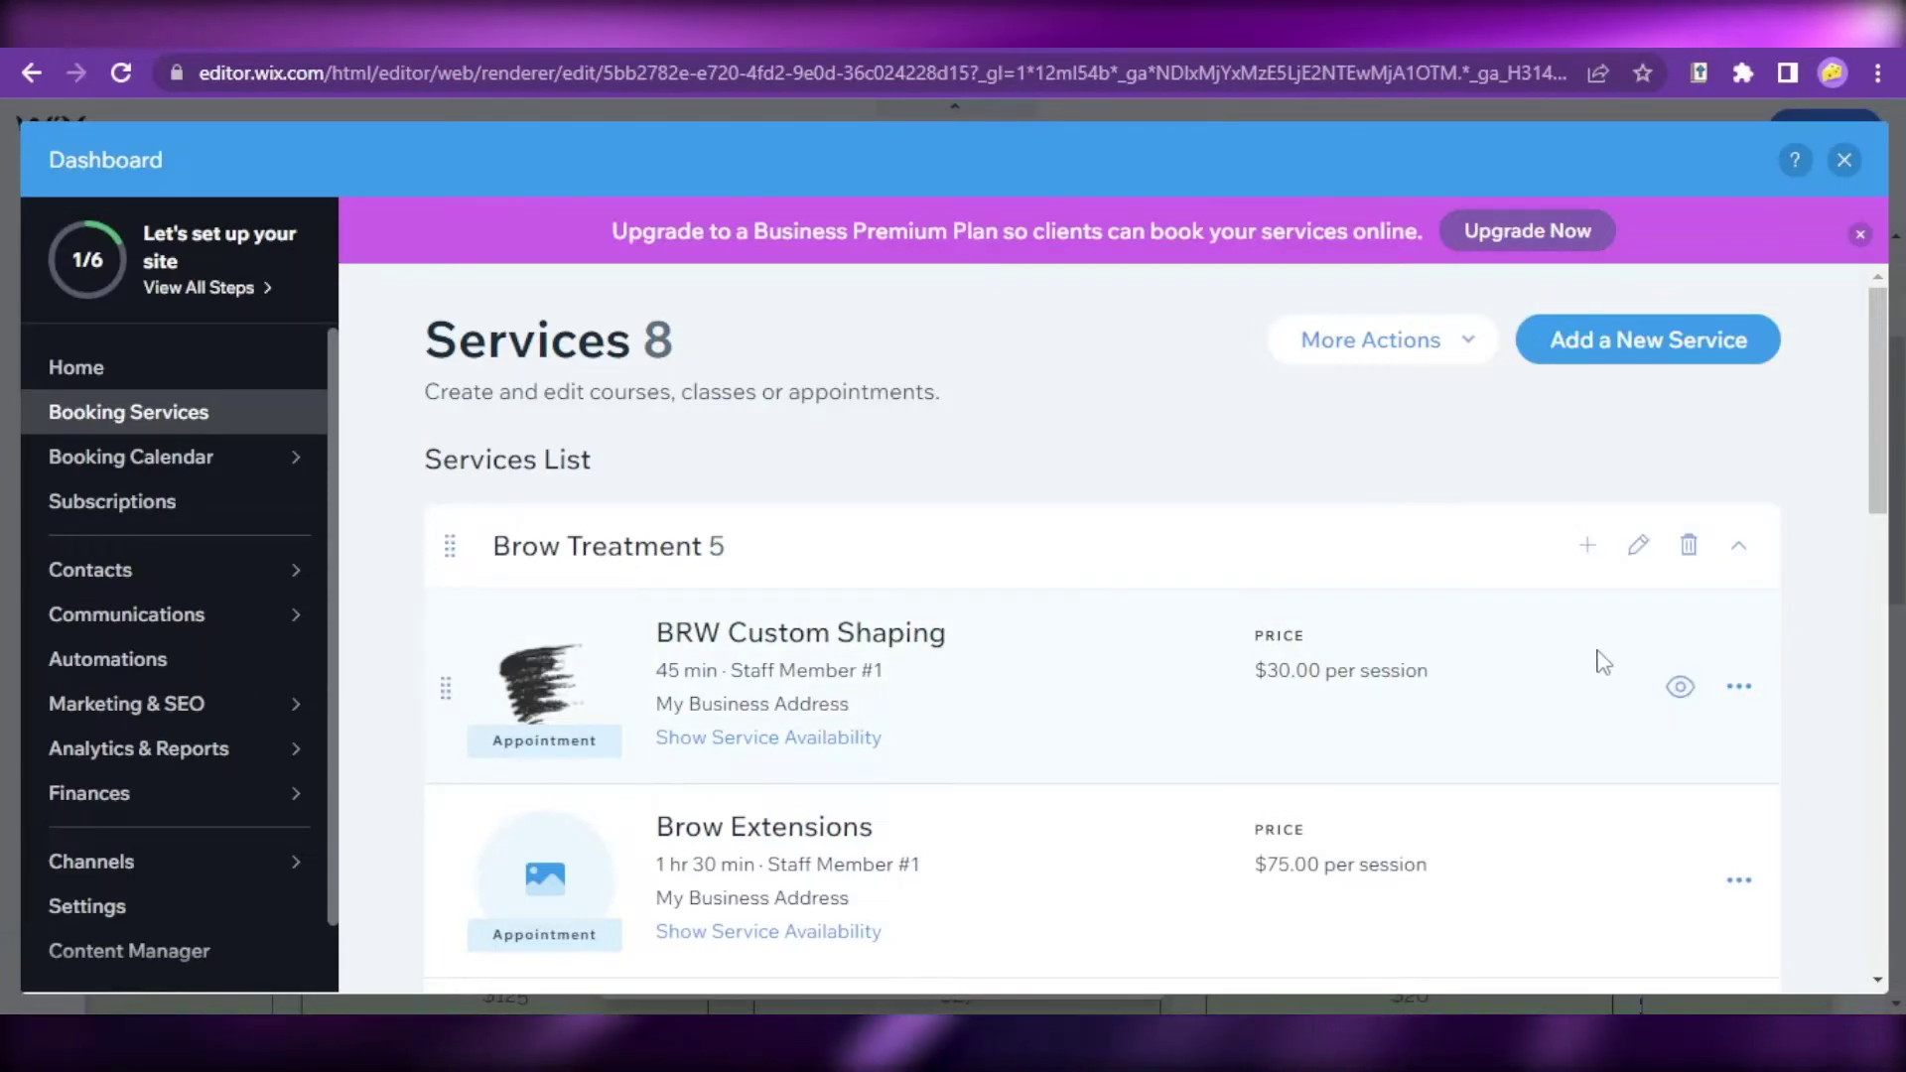
Step: Begin adding a new service and browse the appointment templates like Studio Recording and Photo Shoot
scroll(1514, 634, down, 7)
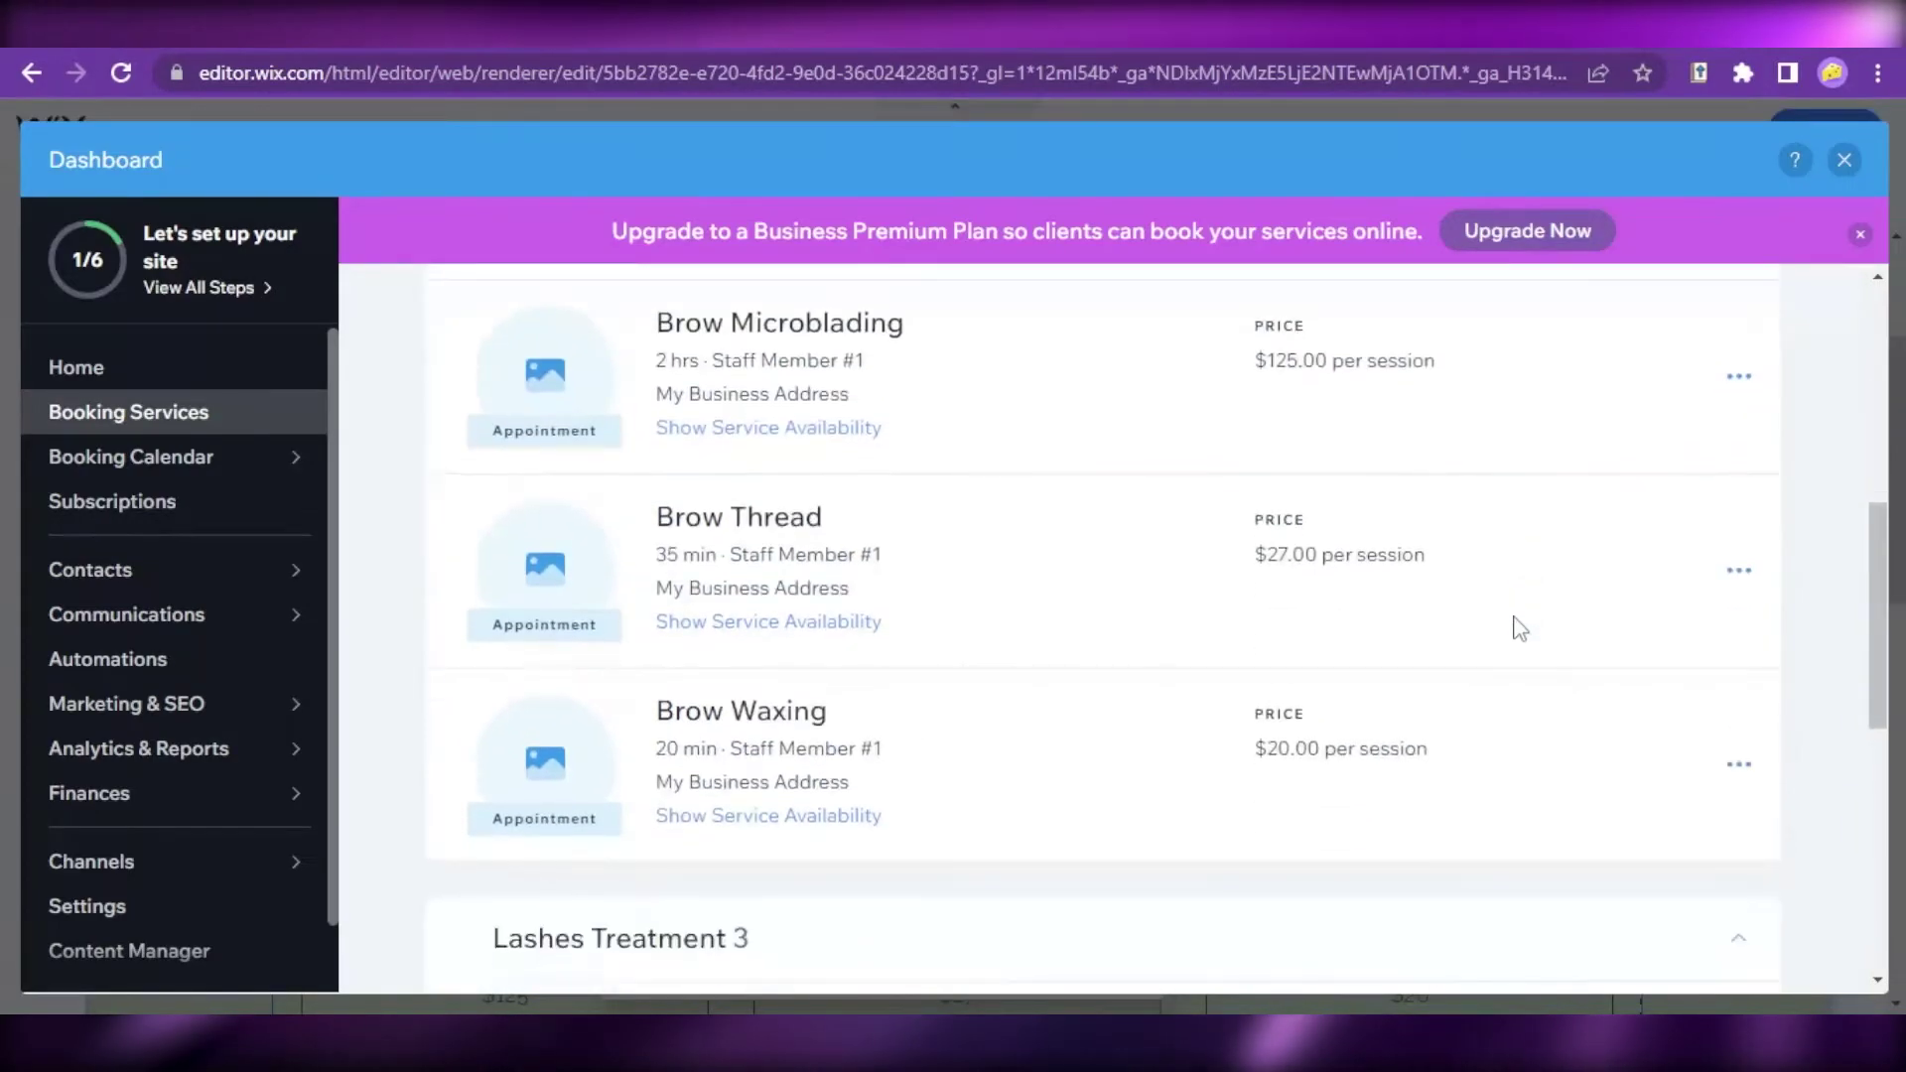
scroll(1511, 688, up, 7)
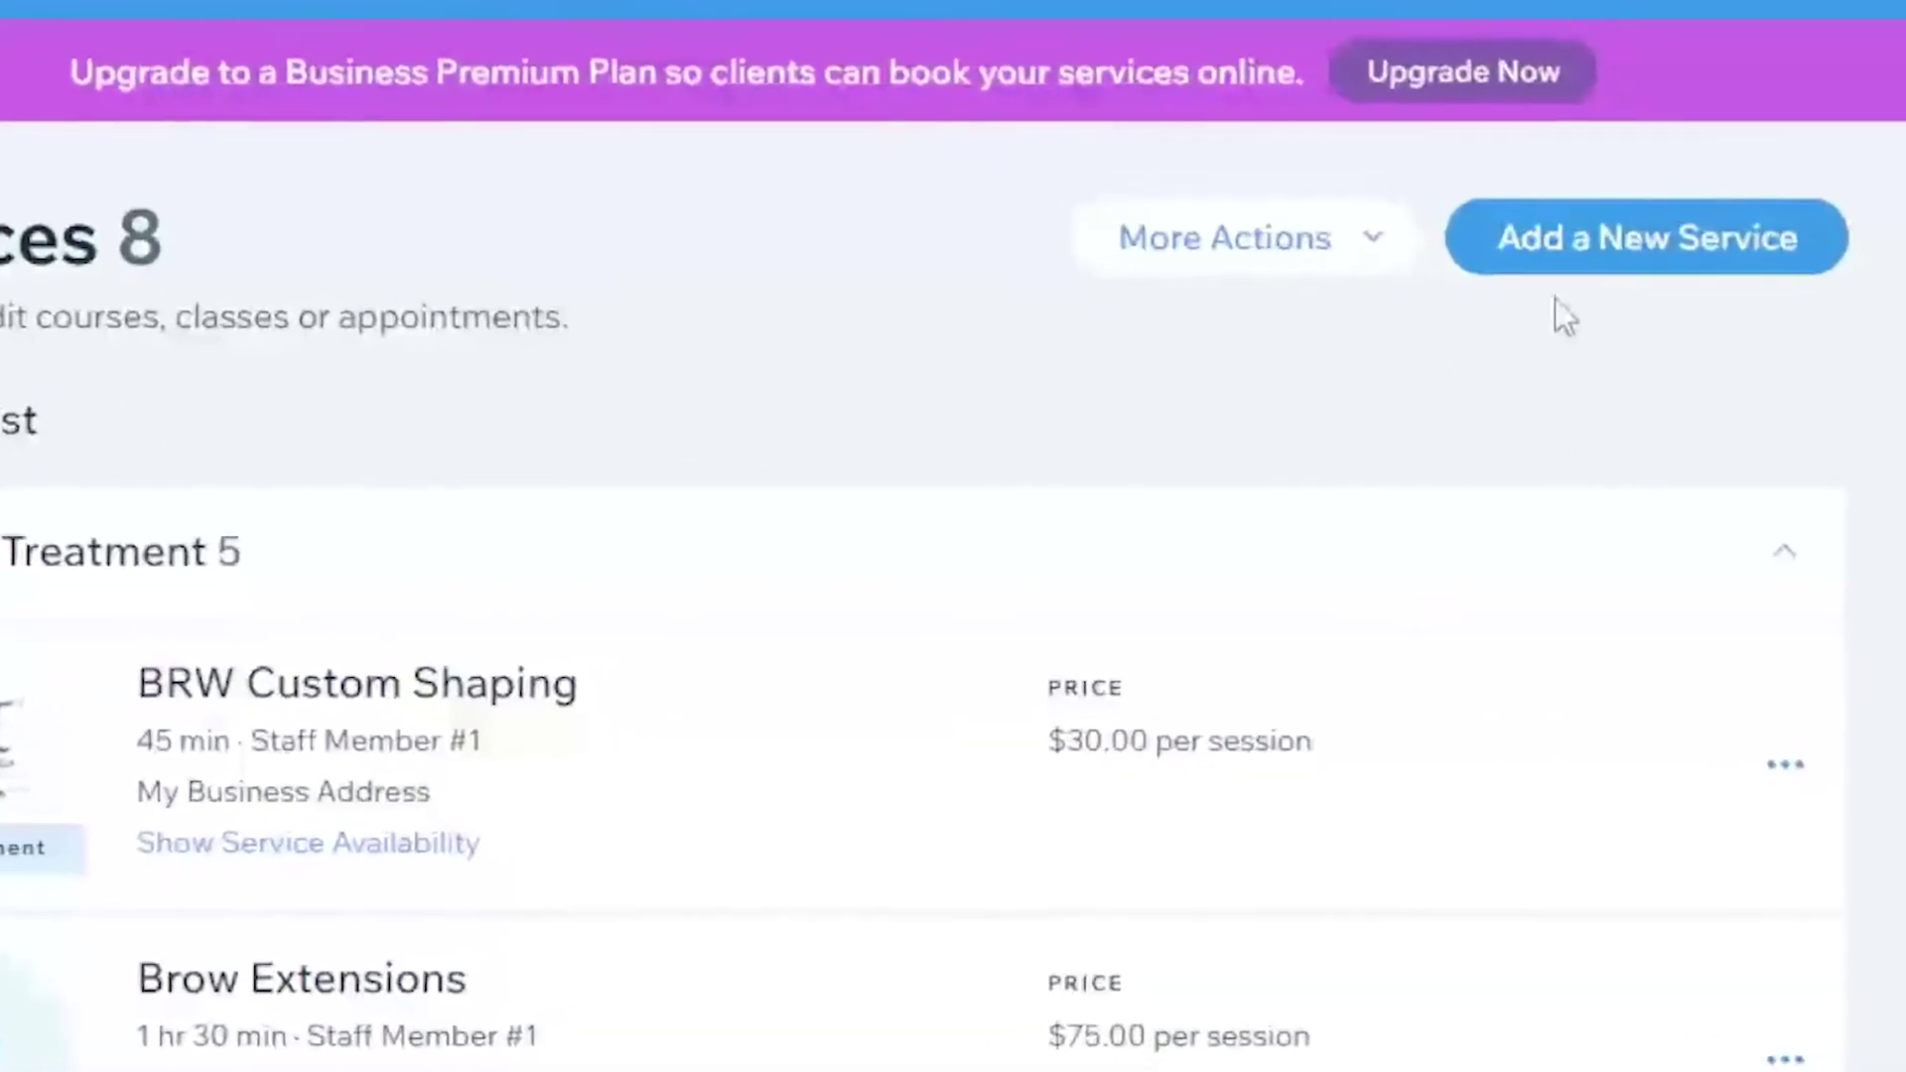
click(1655, 224)
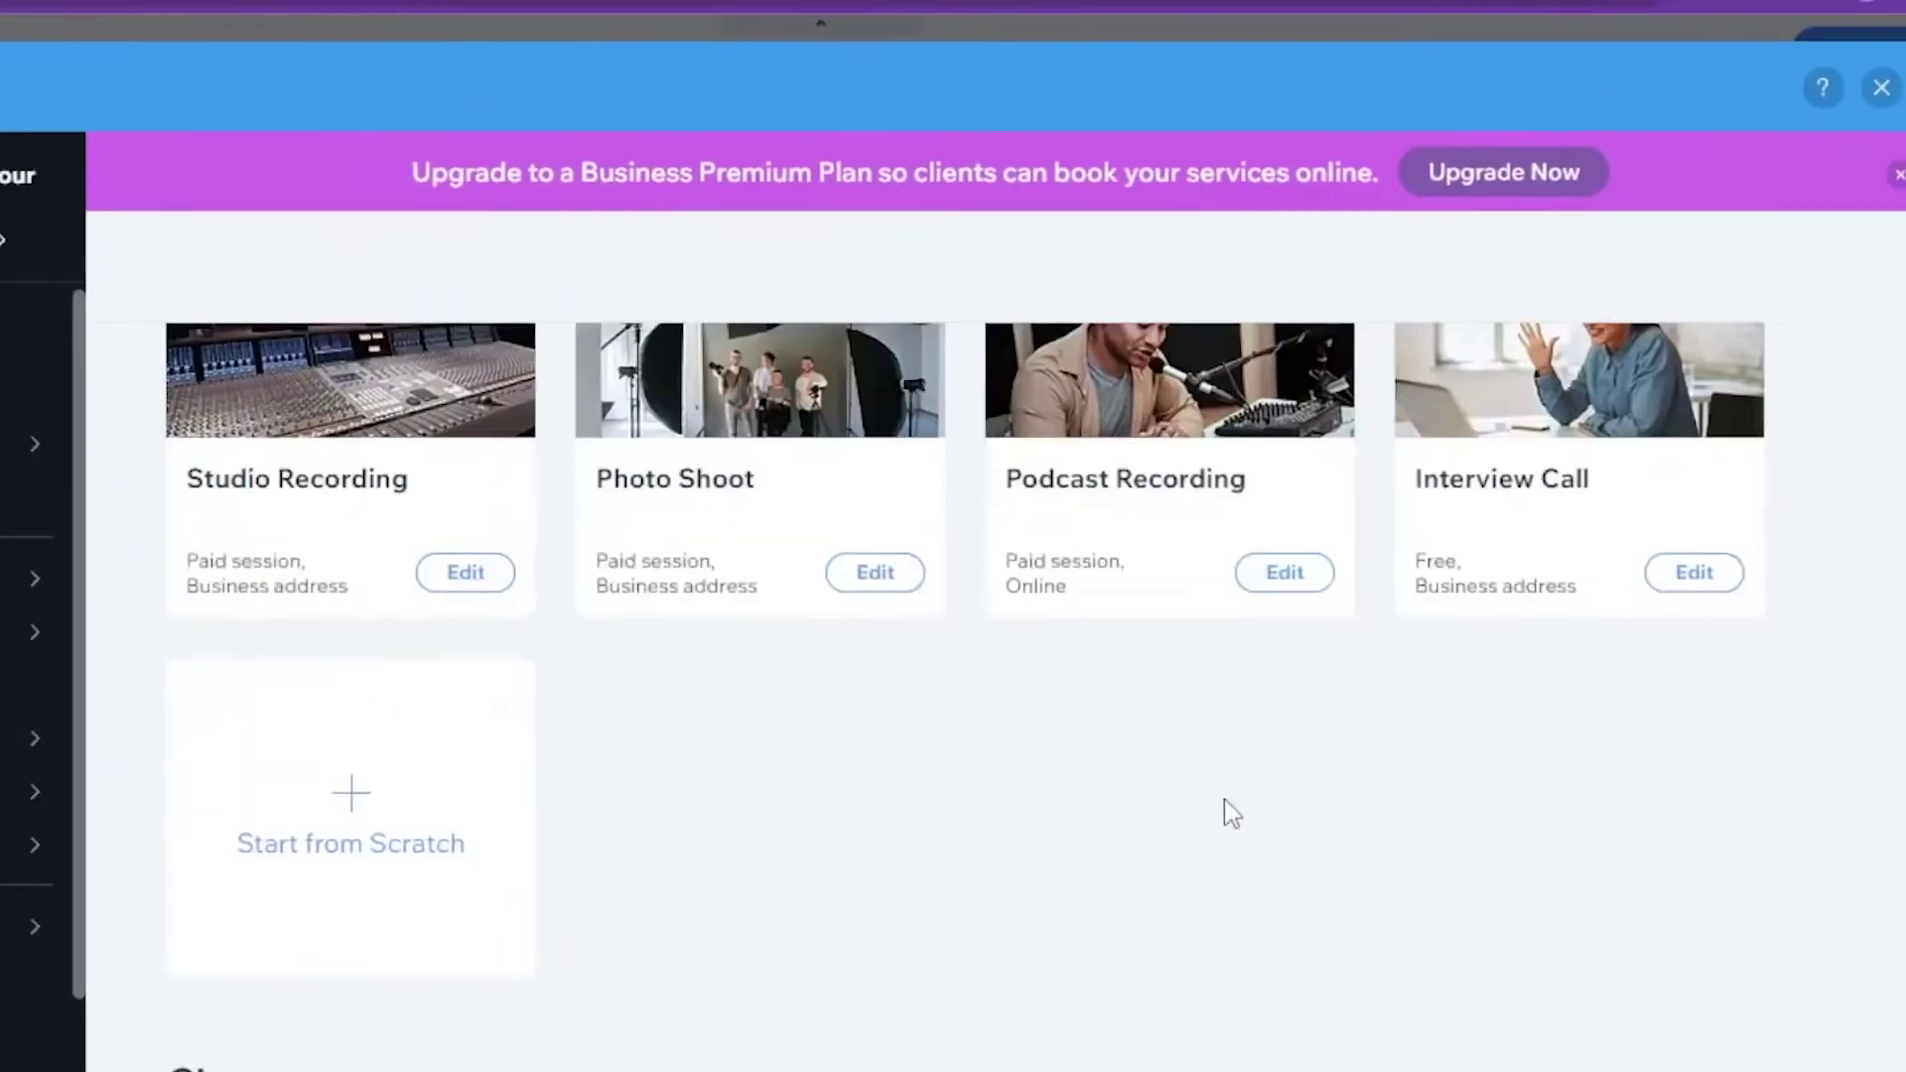
scroll(1231, 812, down, 5)
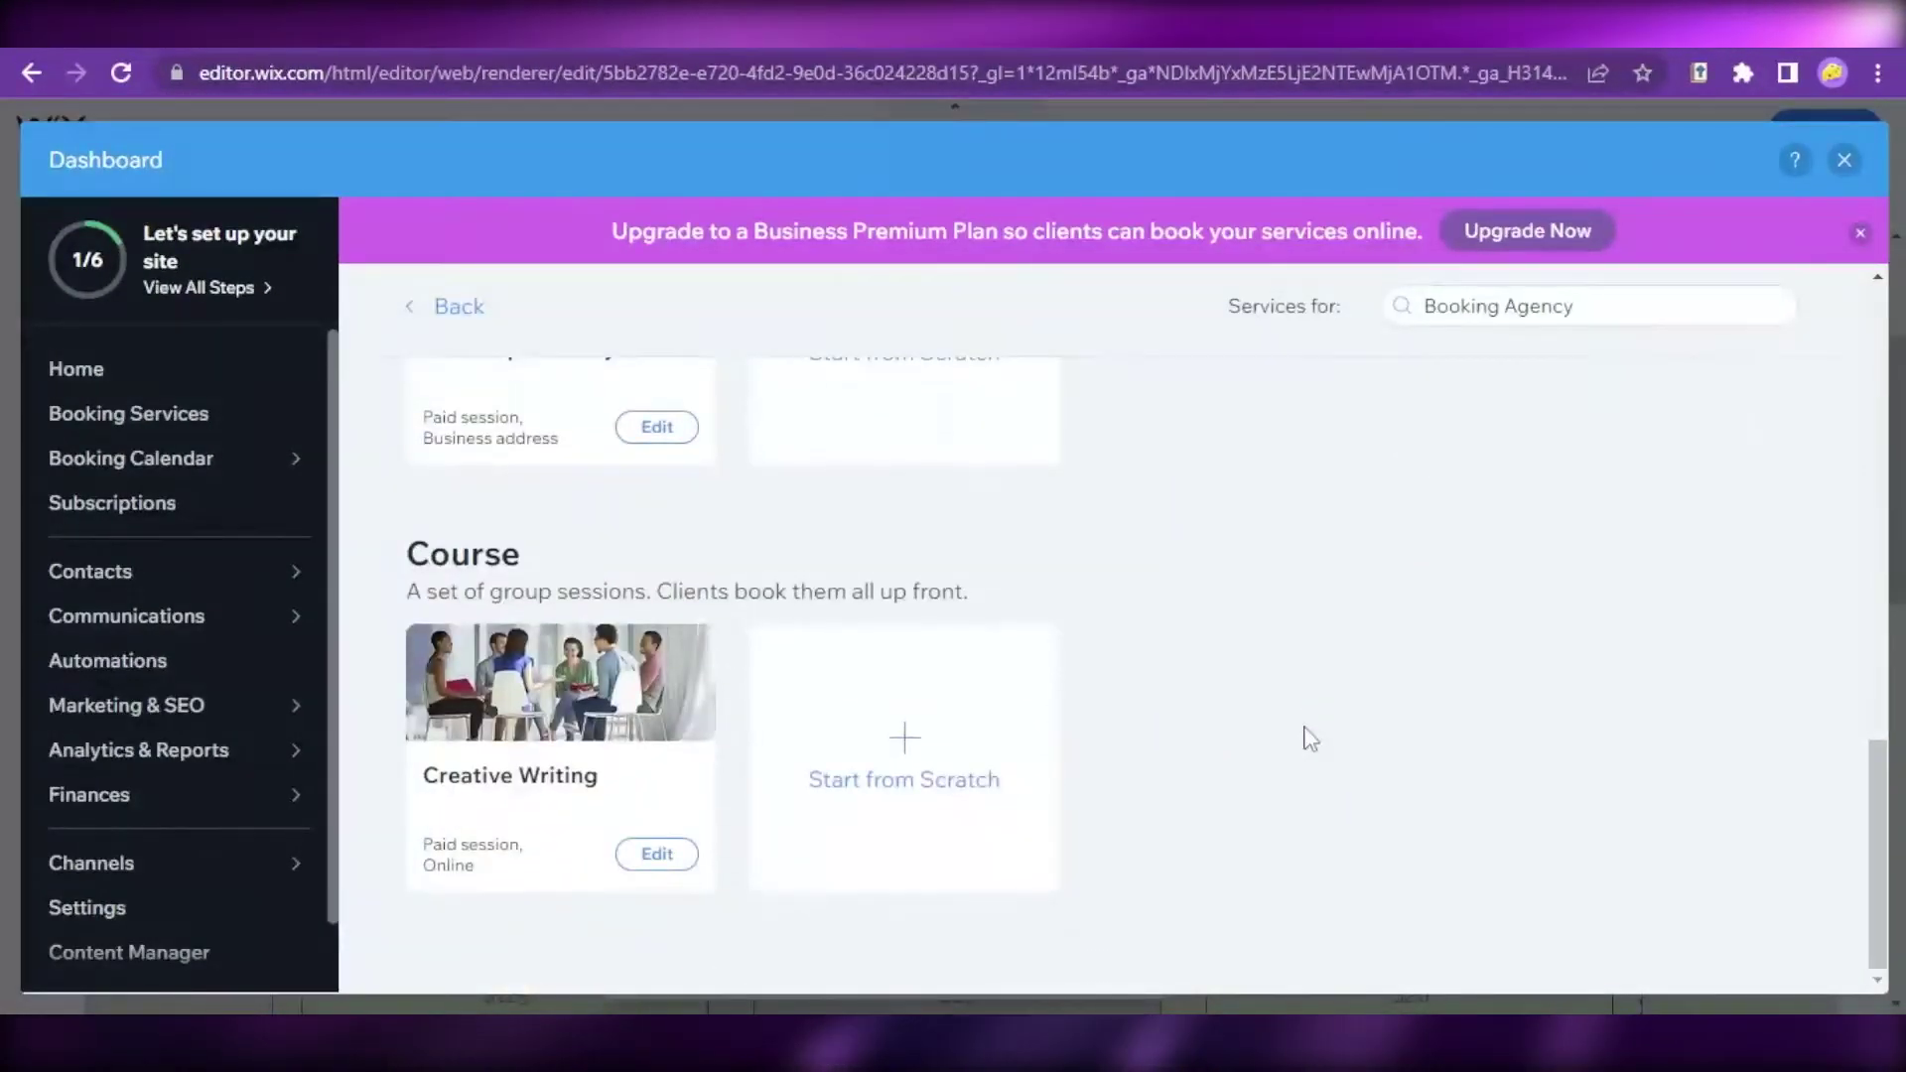
scroll(1311, 739, up, 10)
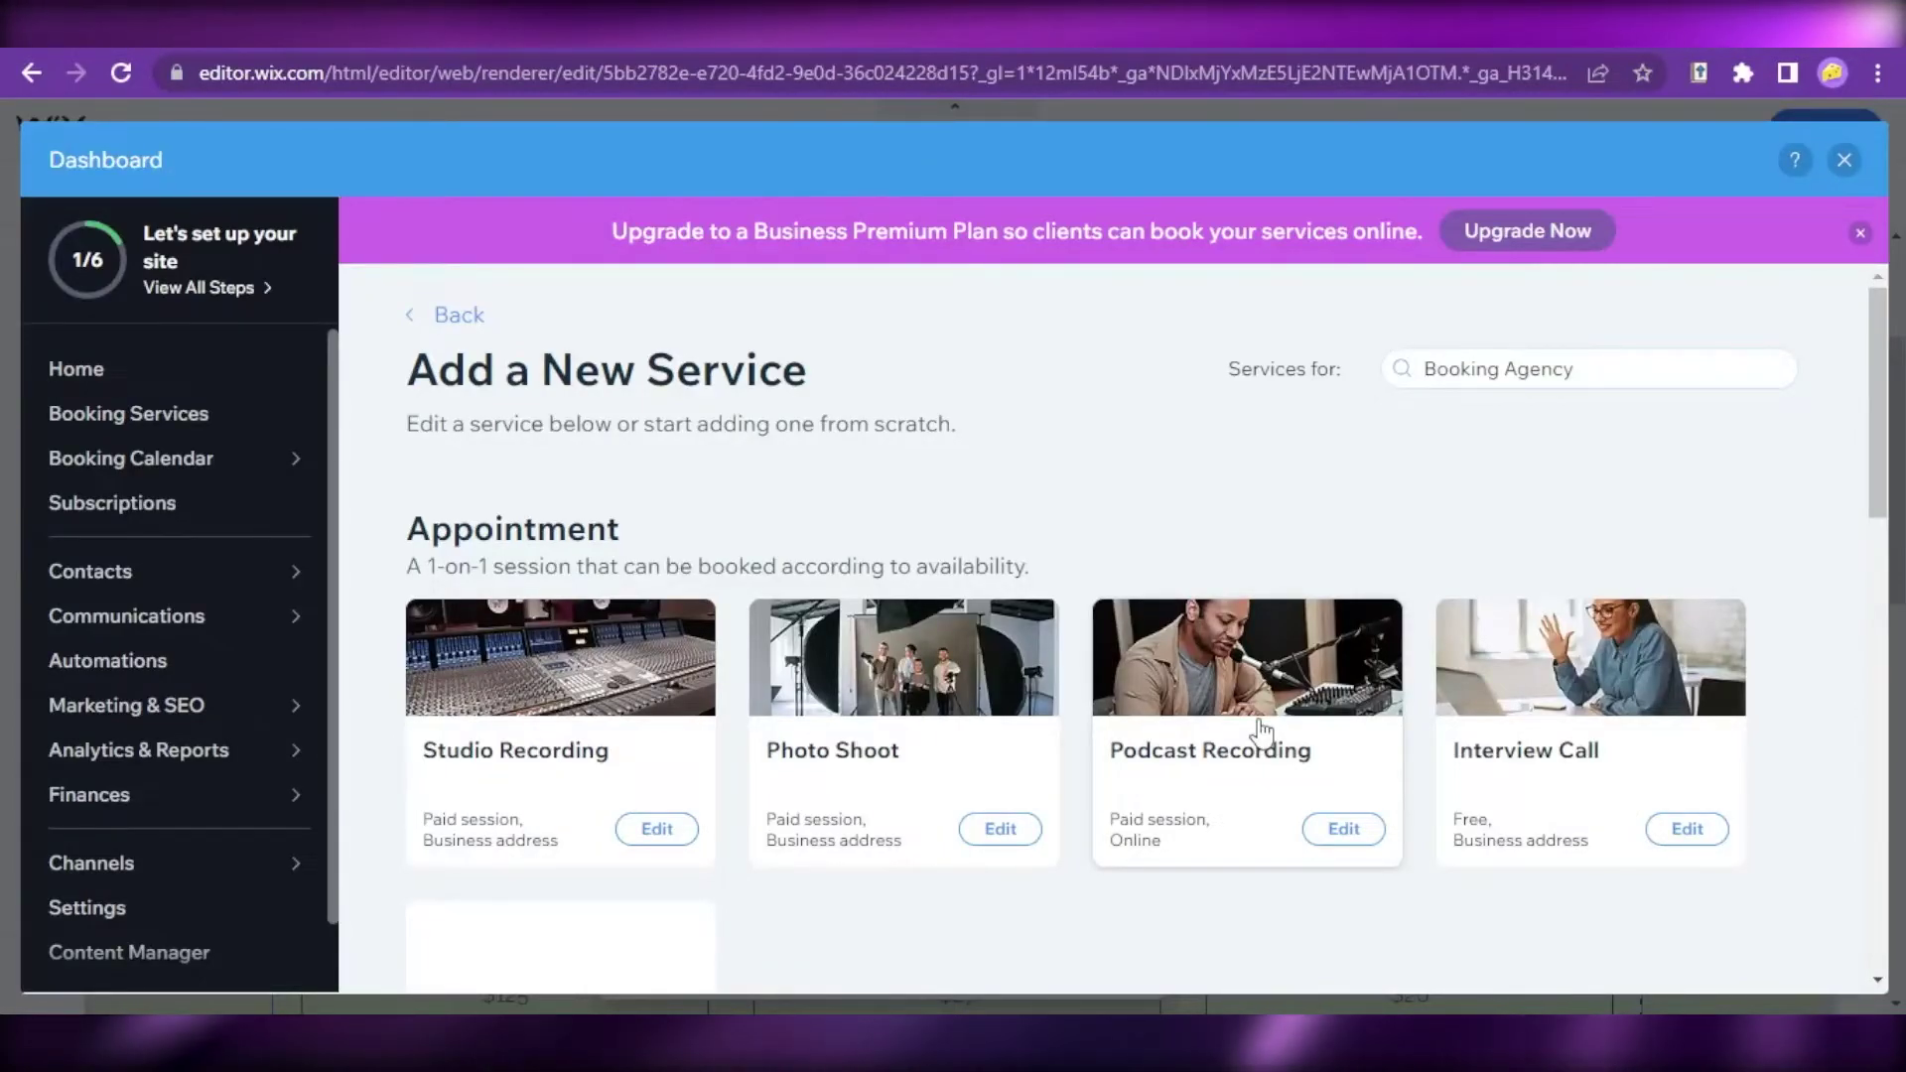
scroll(1259, 769, down, 3)
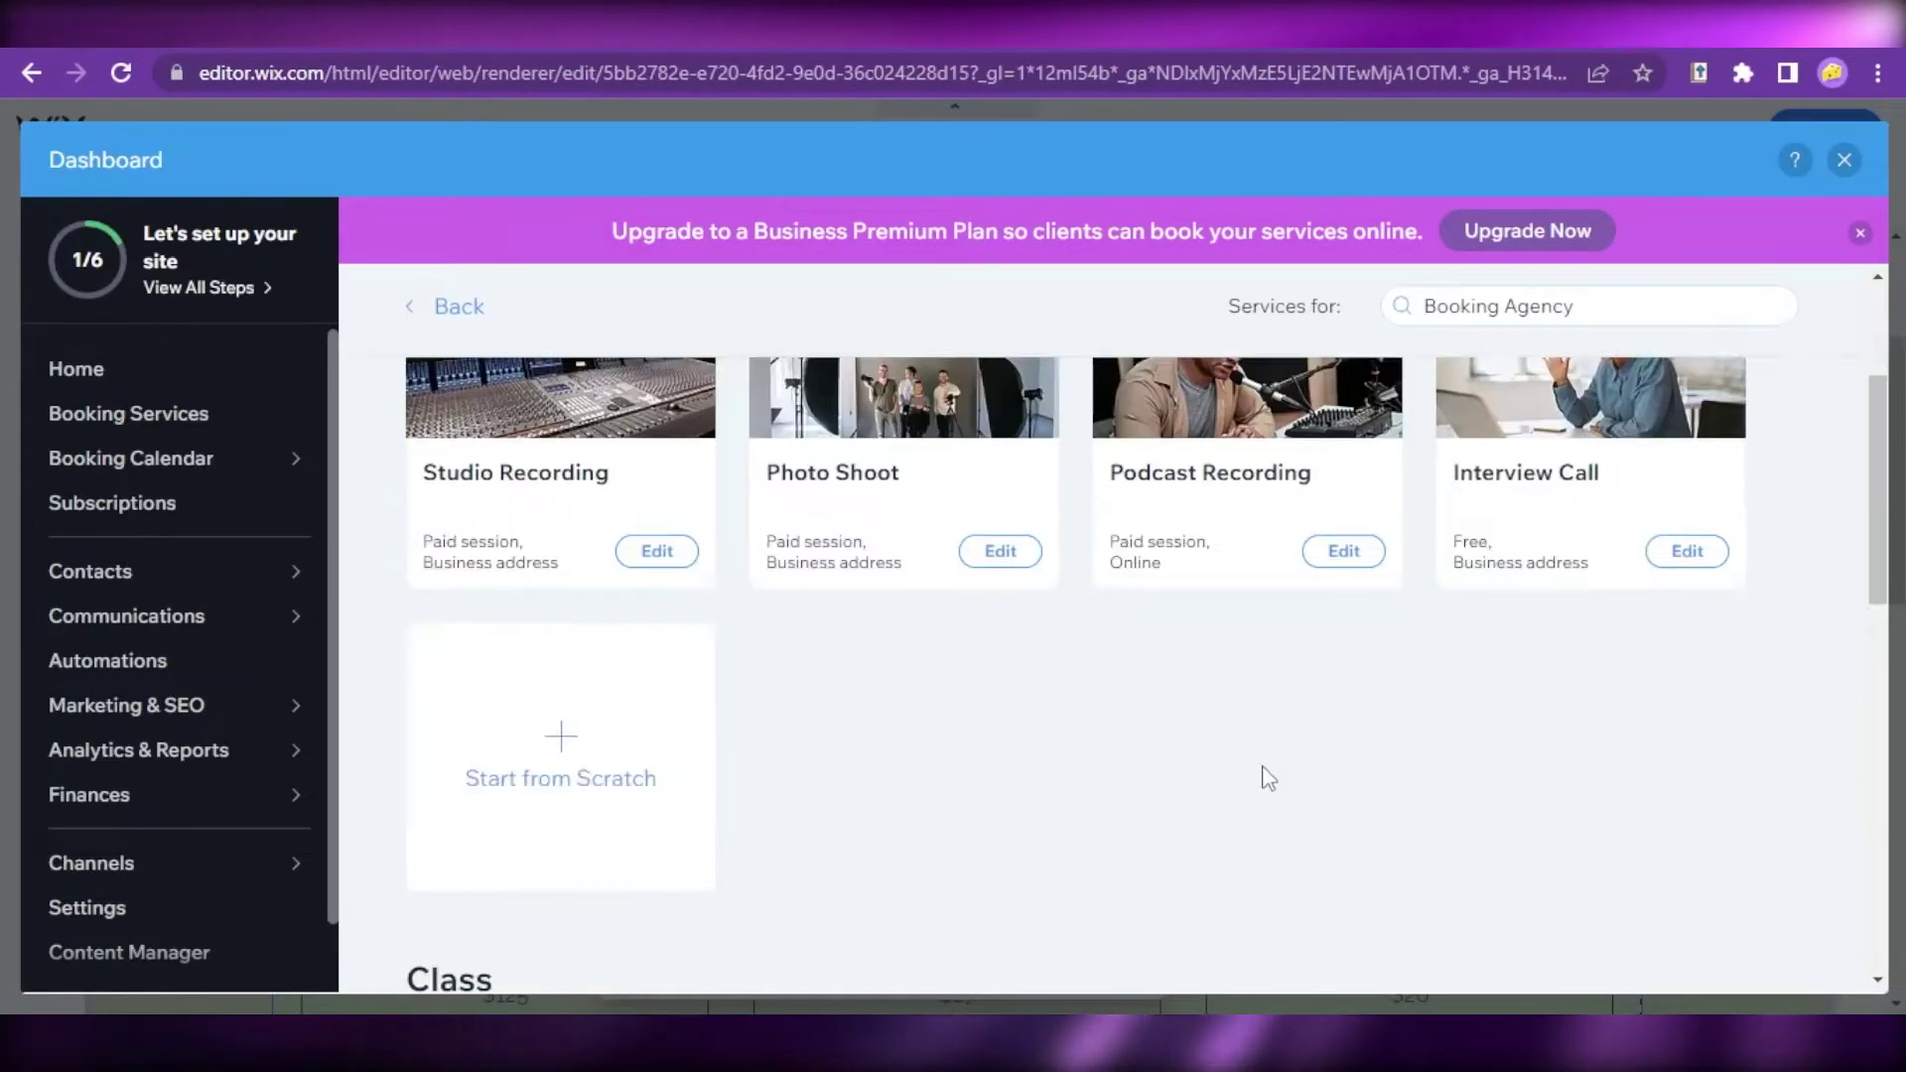
scroll(1234, 757, up, 3)
scroll(1092, 734, down, 5)
scroll(992, 719, up, 3)
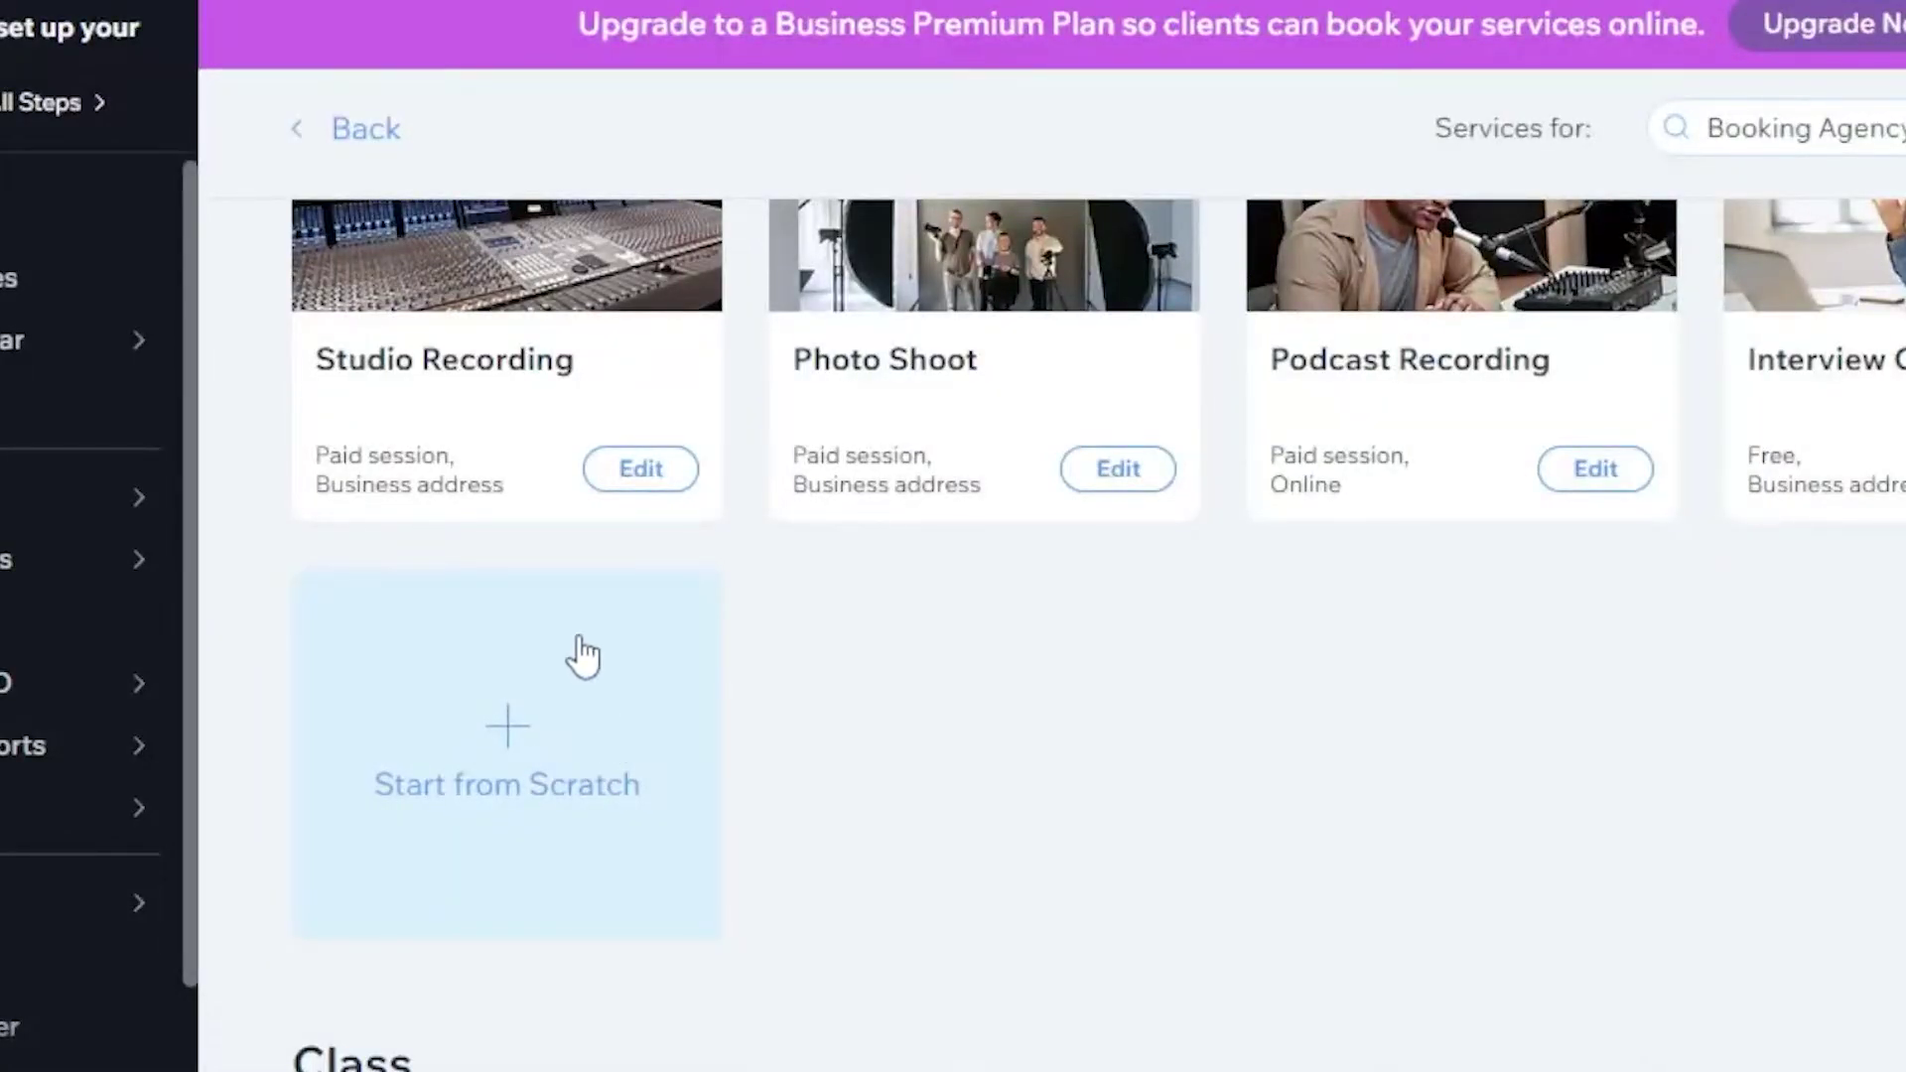
Step: Create the service from scratch, titled 'Acrylics Extension' with a blank subtitle
click(539, 784)
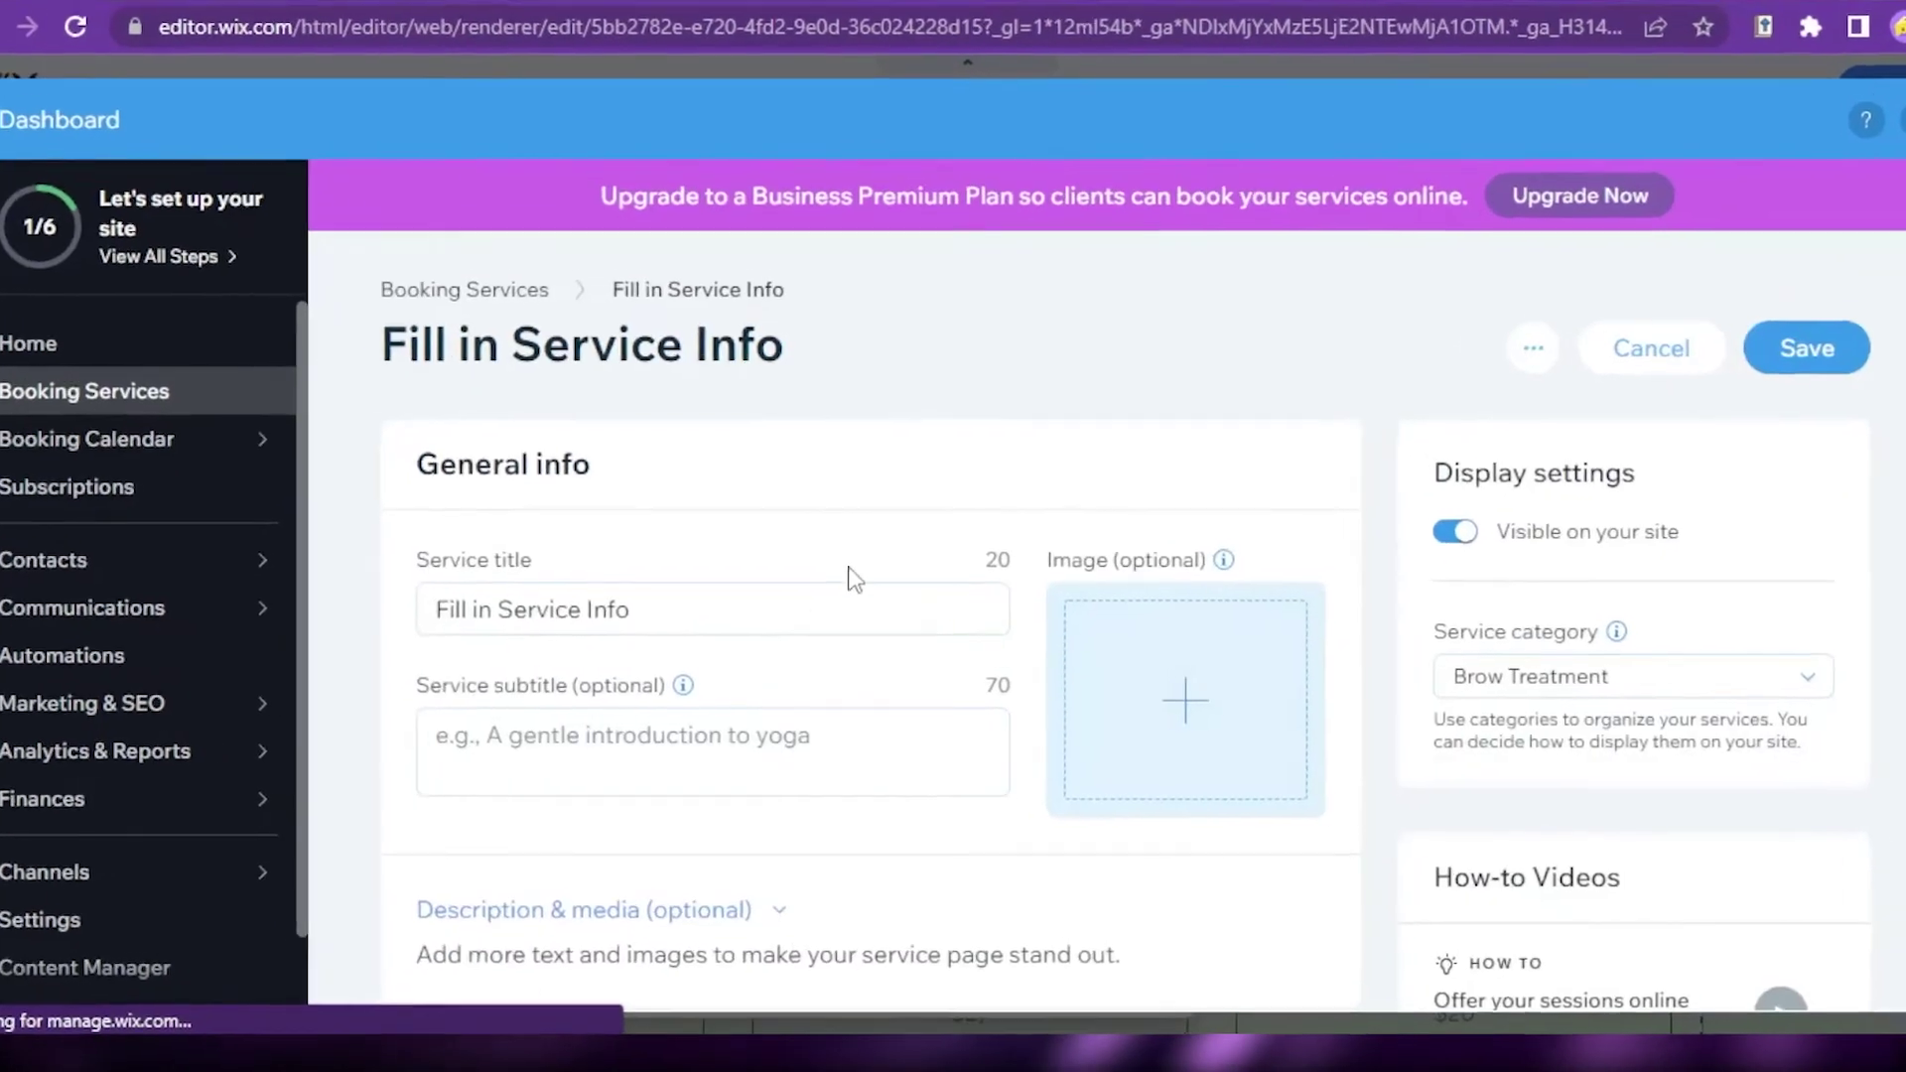
drag(640, 617, 459, 622)
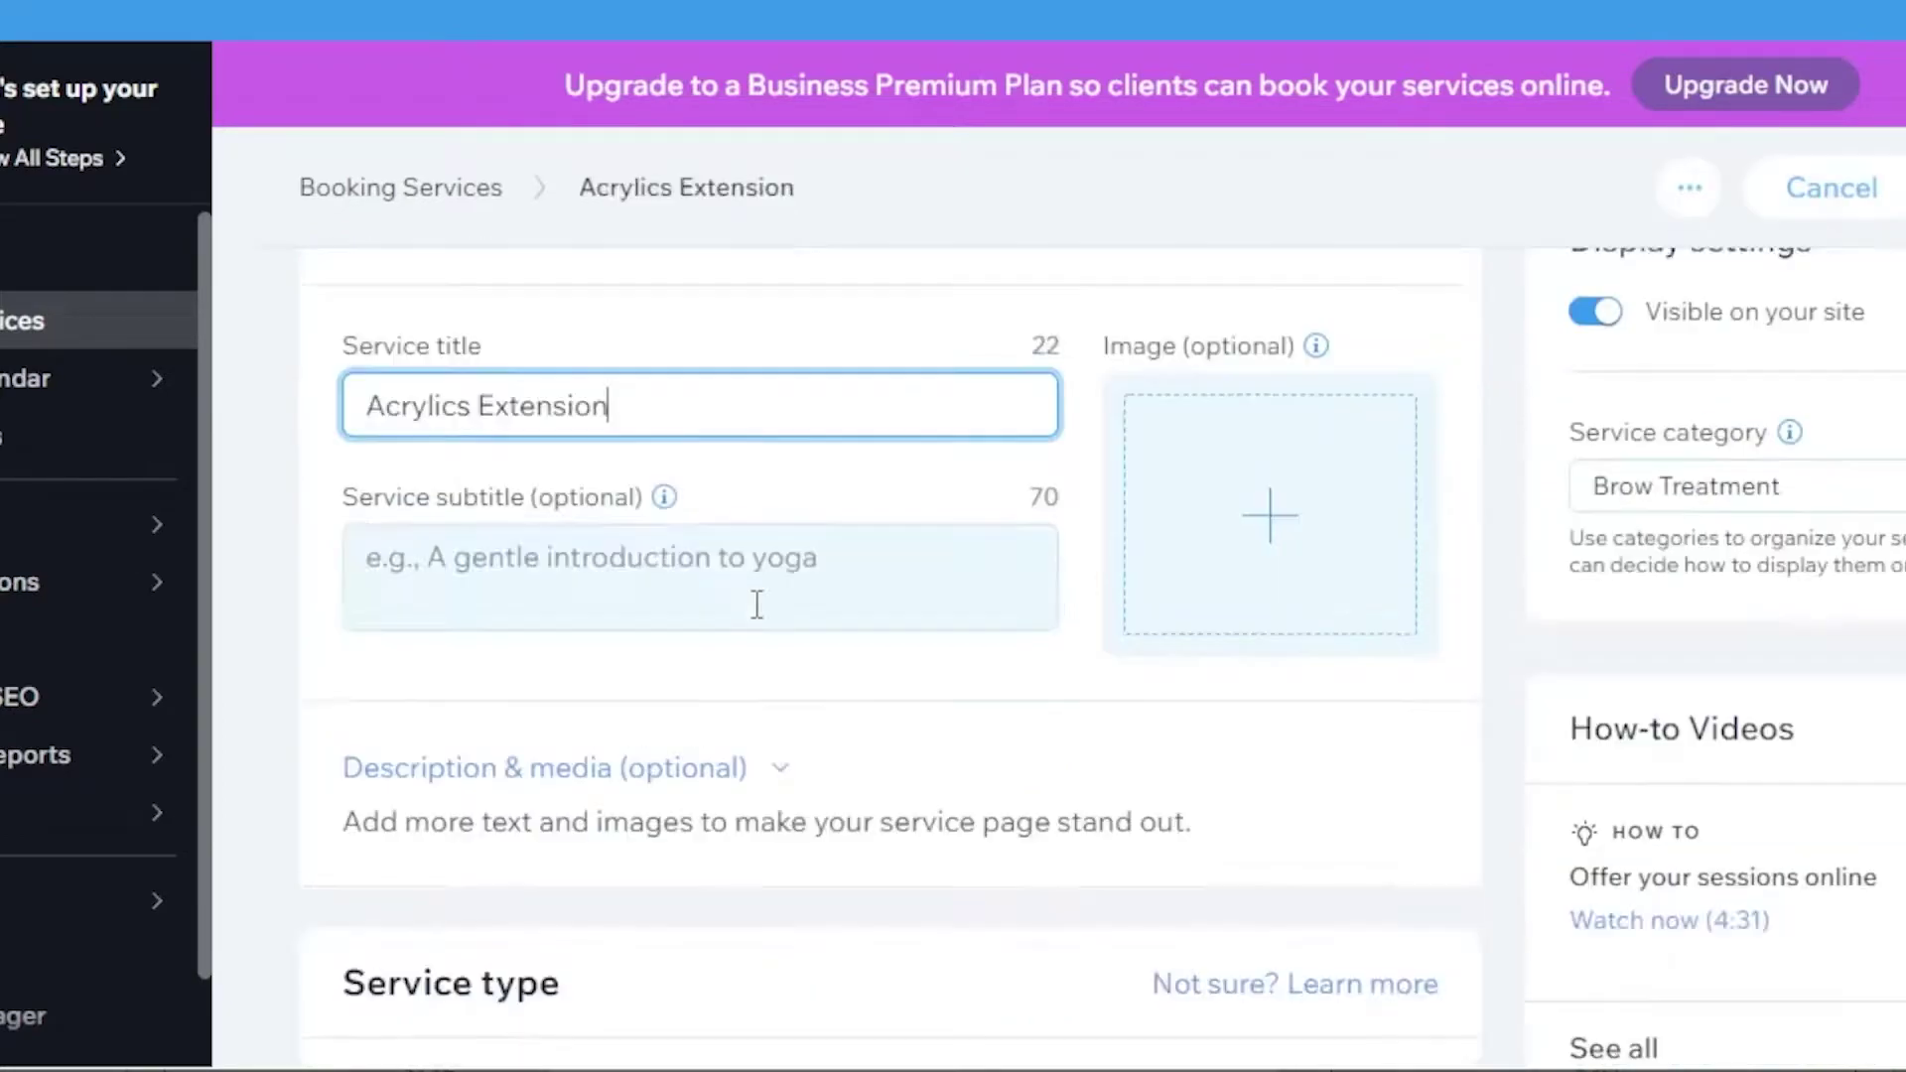
click(753, 571)
click(863, 710)
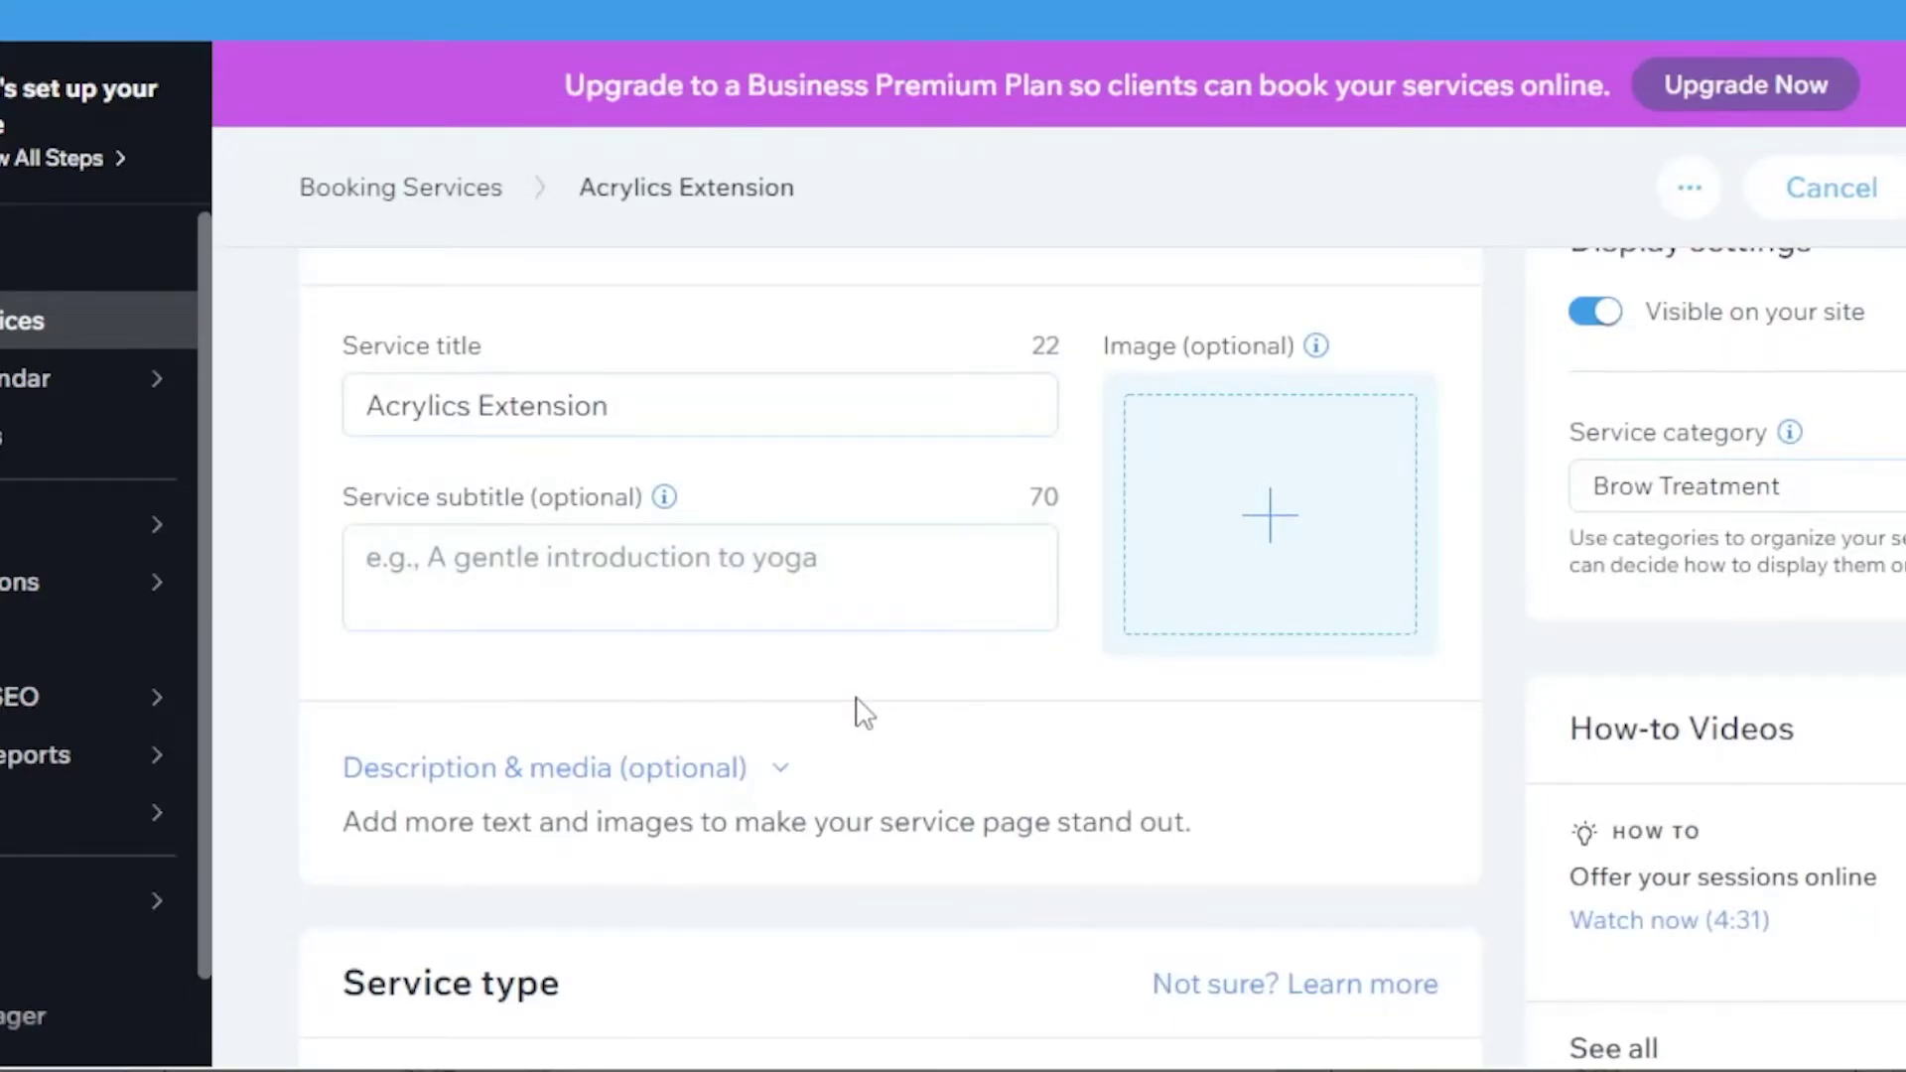
Step: Review the service details: Appointment type, 1-hour duration, no buffer time, fixed pricing
scroll(1008, 881, up, 2)
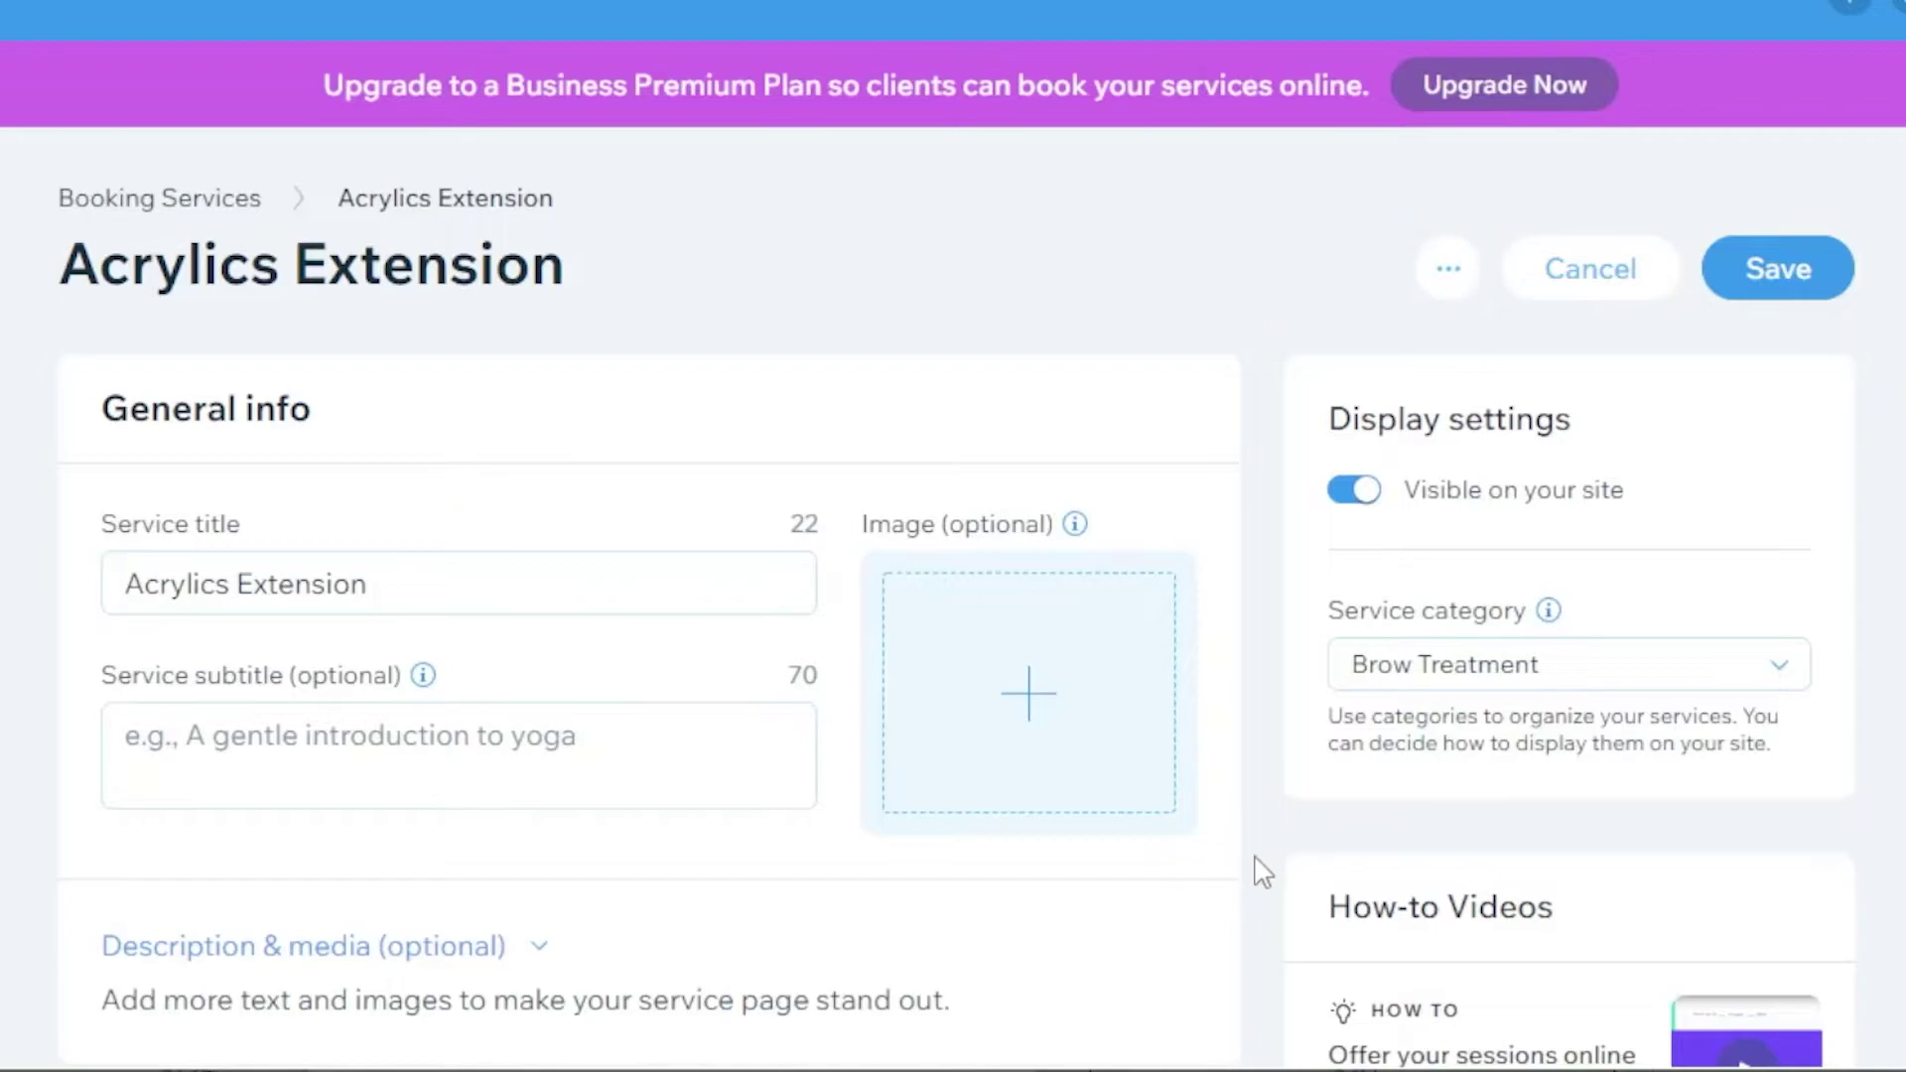
scroll(1255, 862, down, 3)
scroll(1280, 744, down, 4)
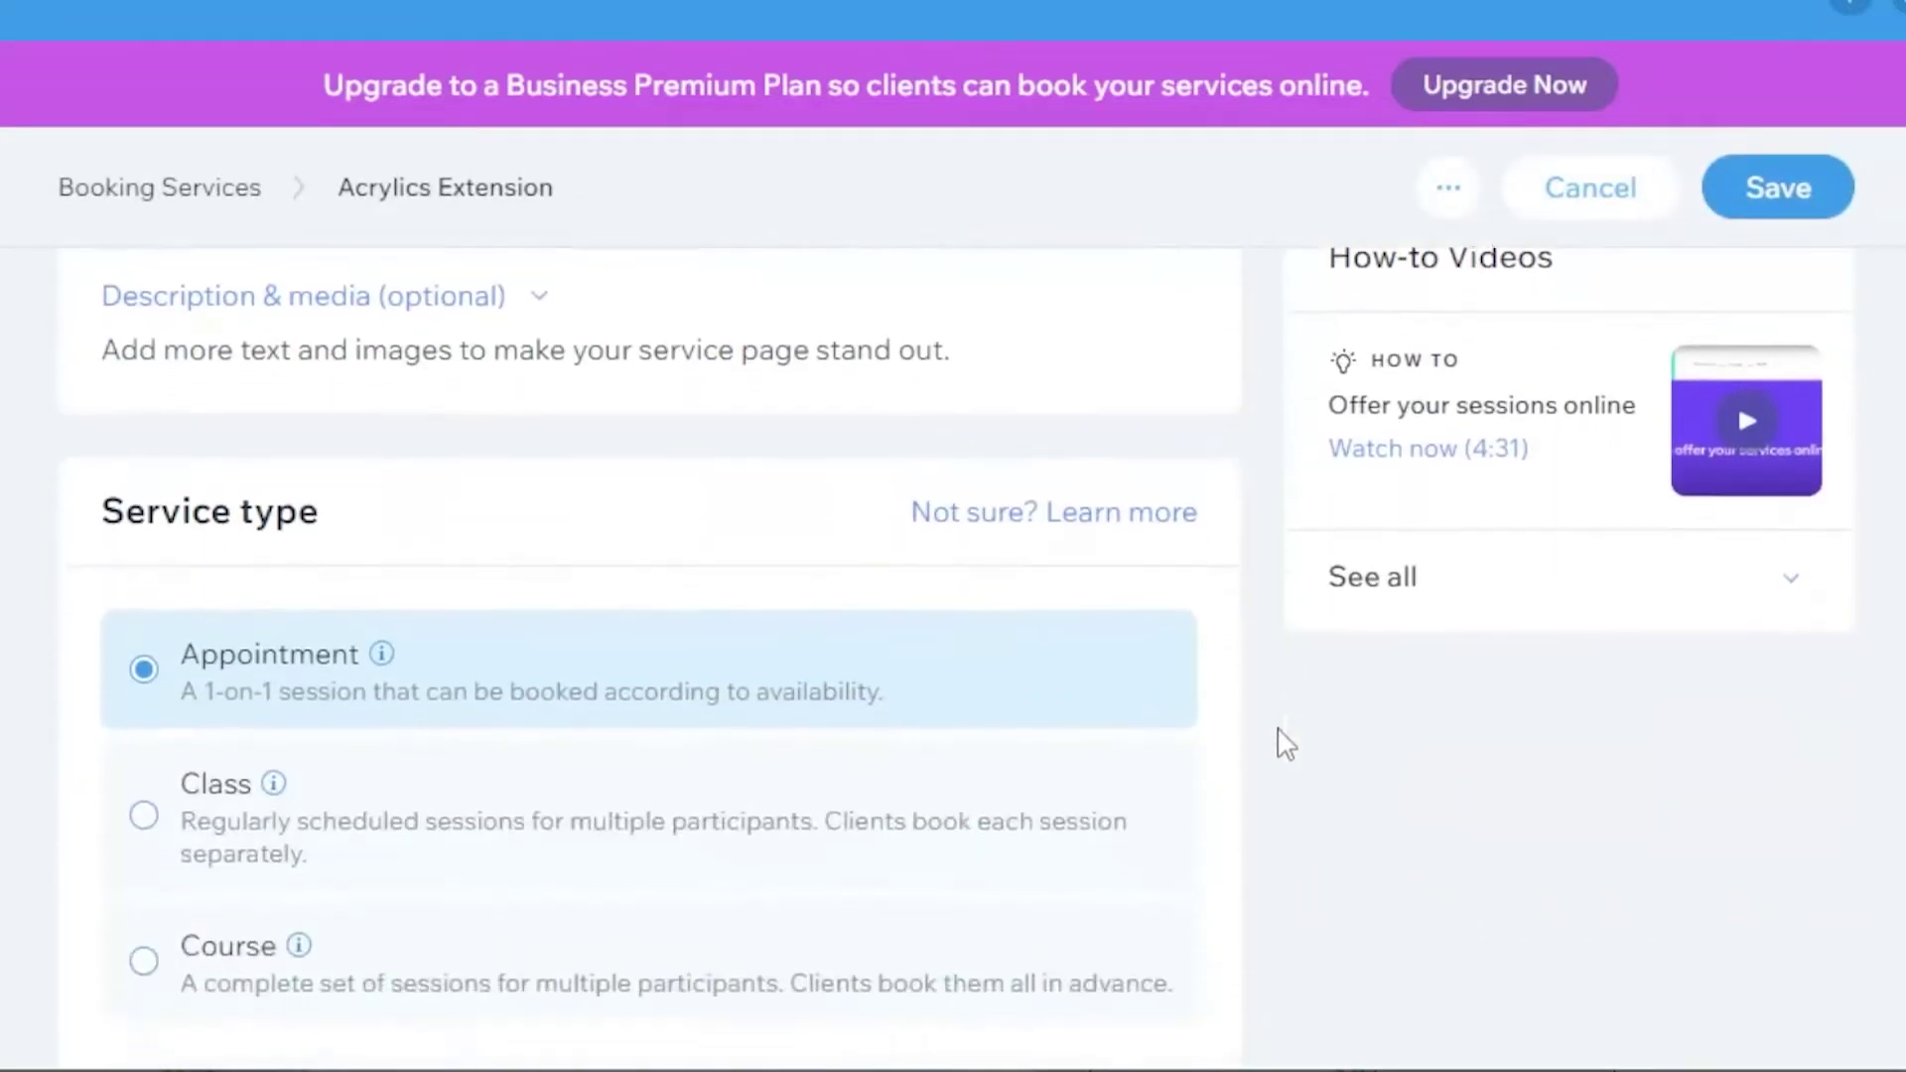
scroll(1280, 743, up, 3)
scroll(1240, 596, down, 3)
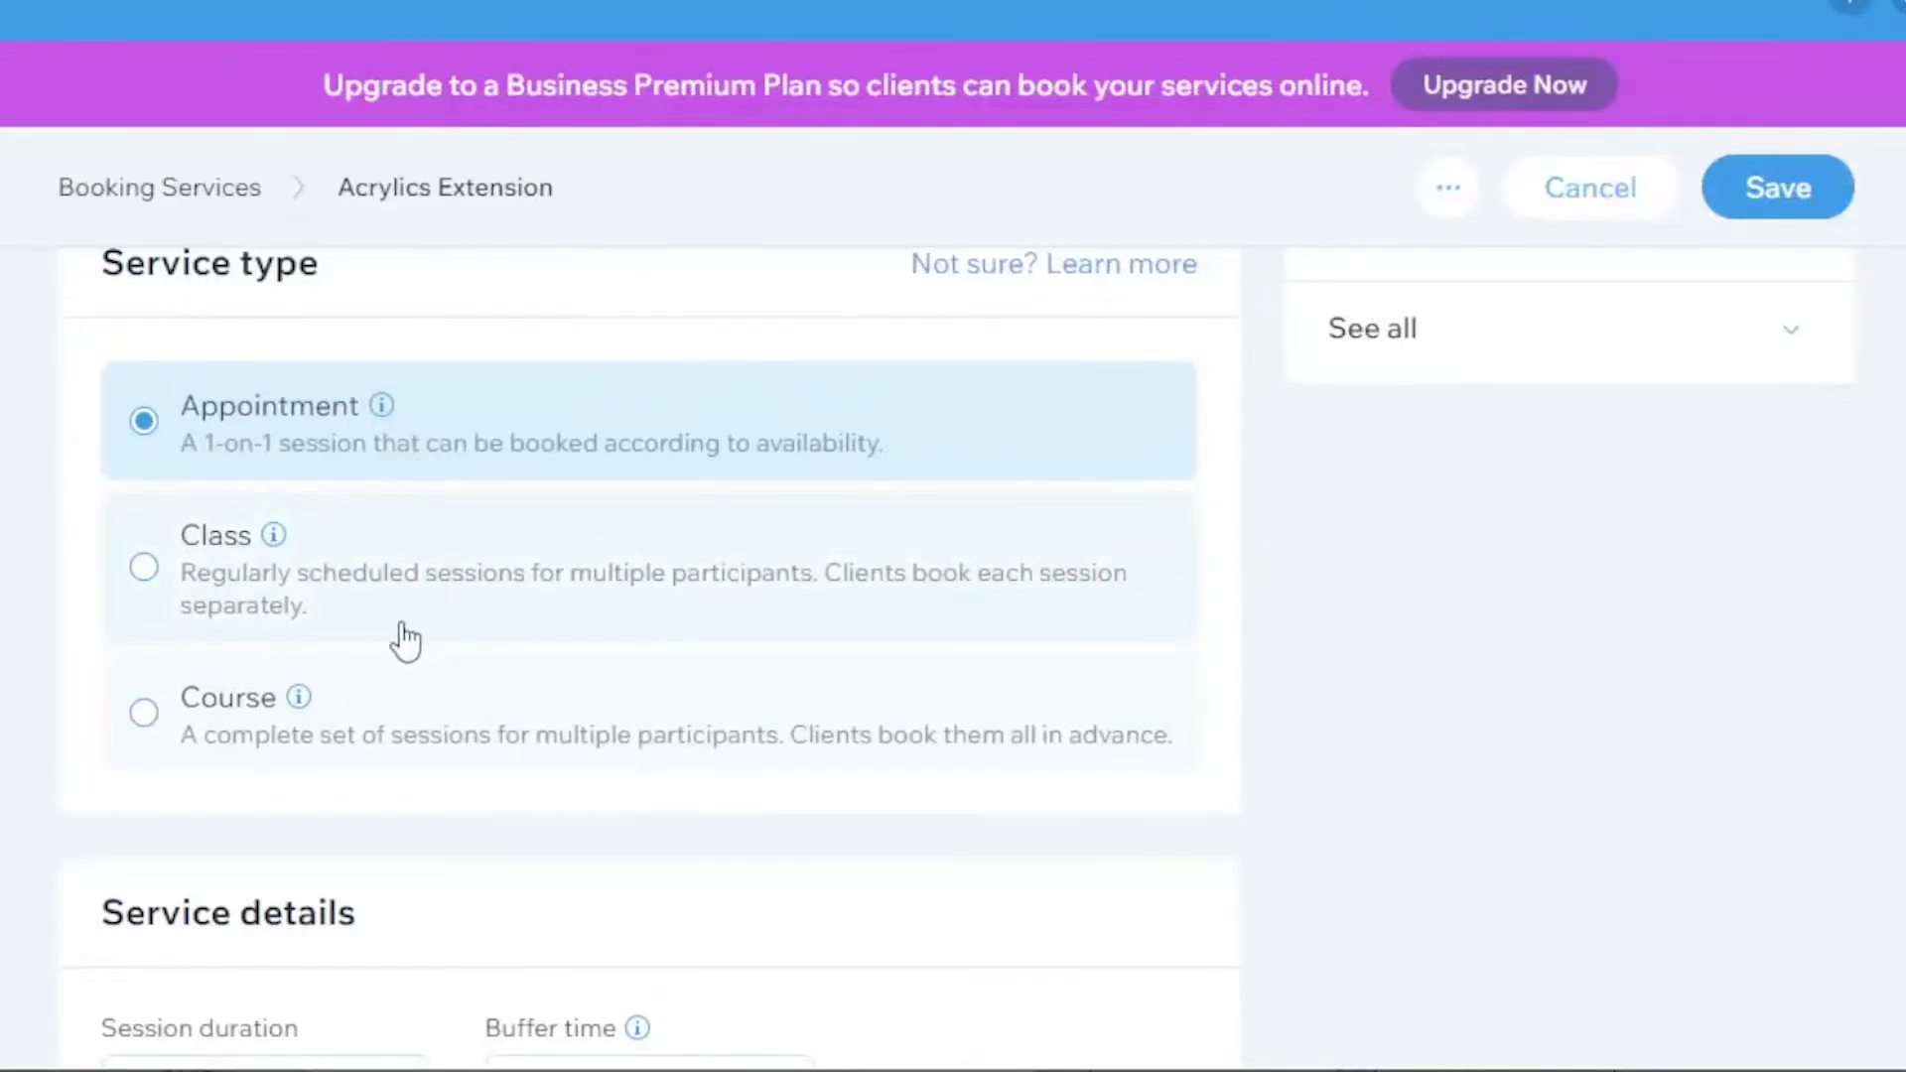
mouse_move(387, 407)
scroll(754, 844, up, 3)
scroll(834, 903, down, 3)
scroll(1360, 767, down, 2)
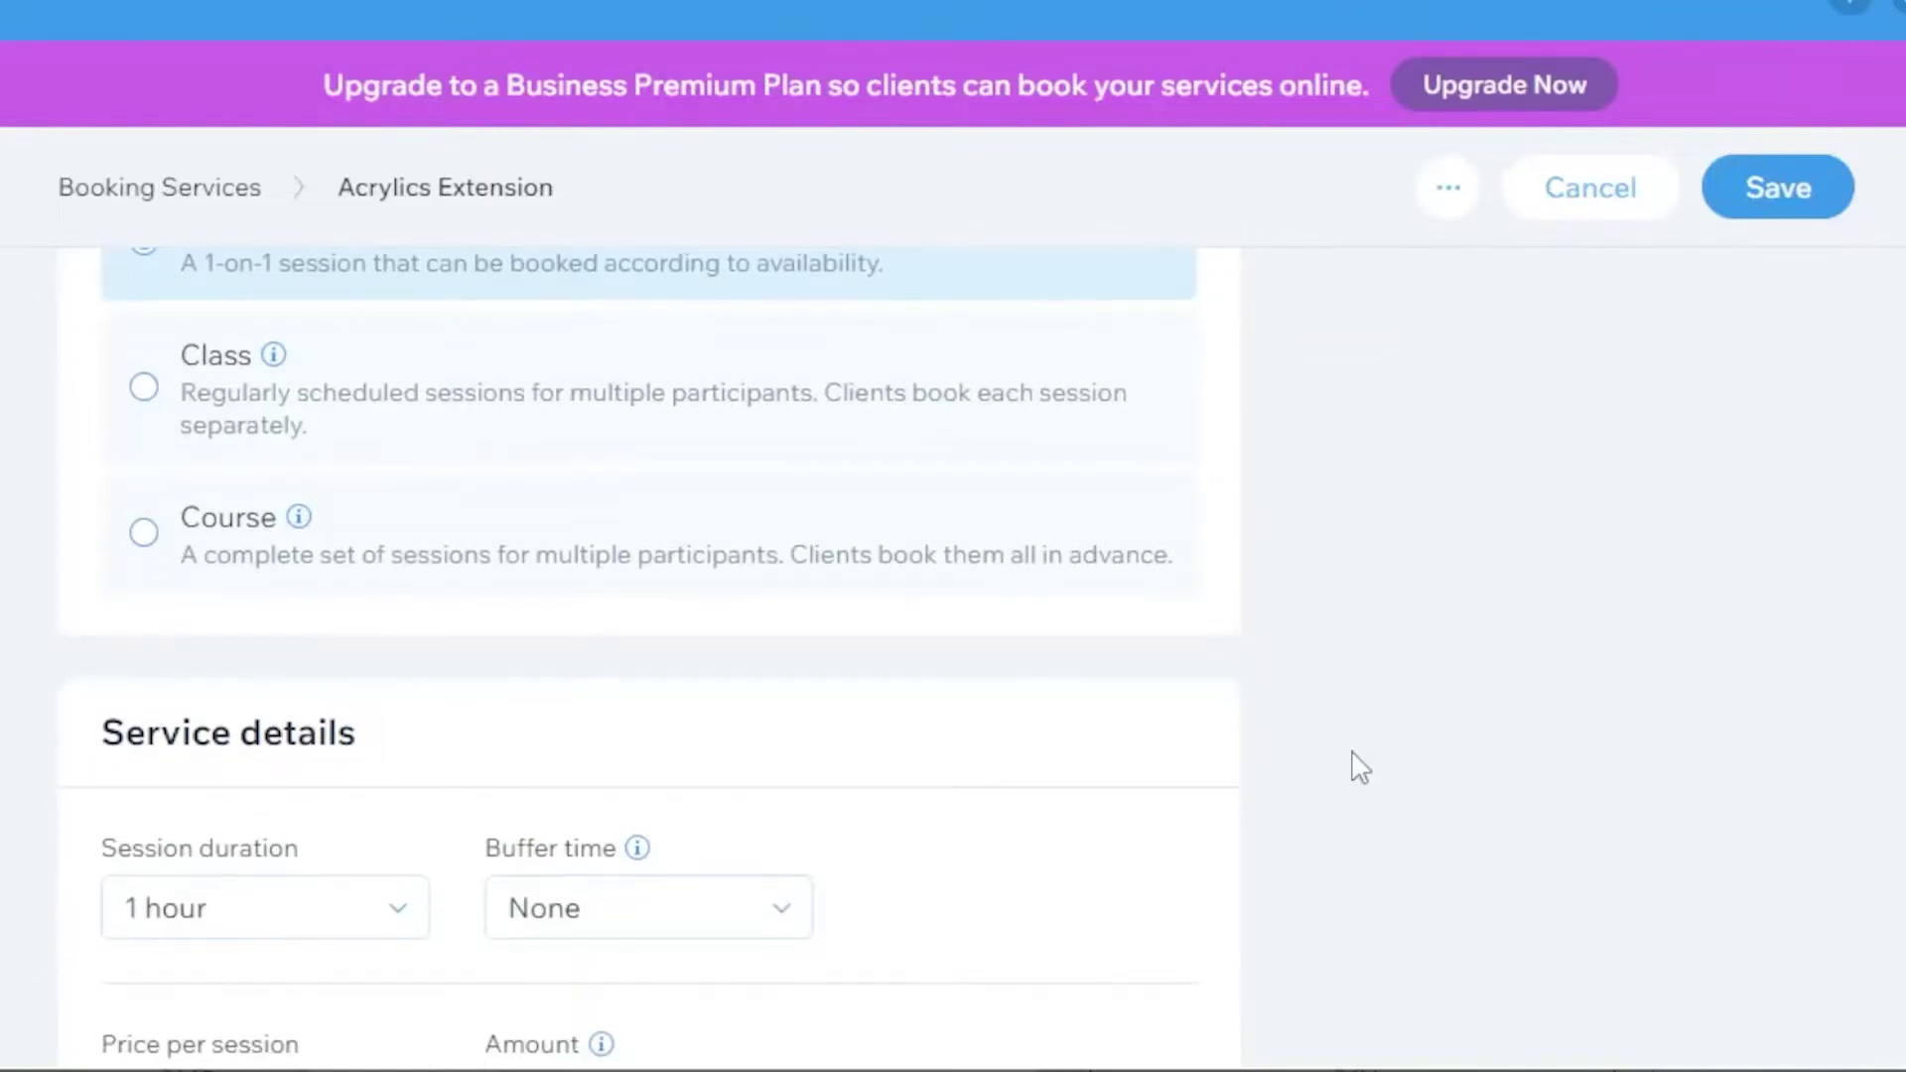
scroll(1362, 766, down, 4)
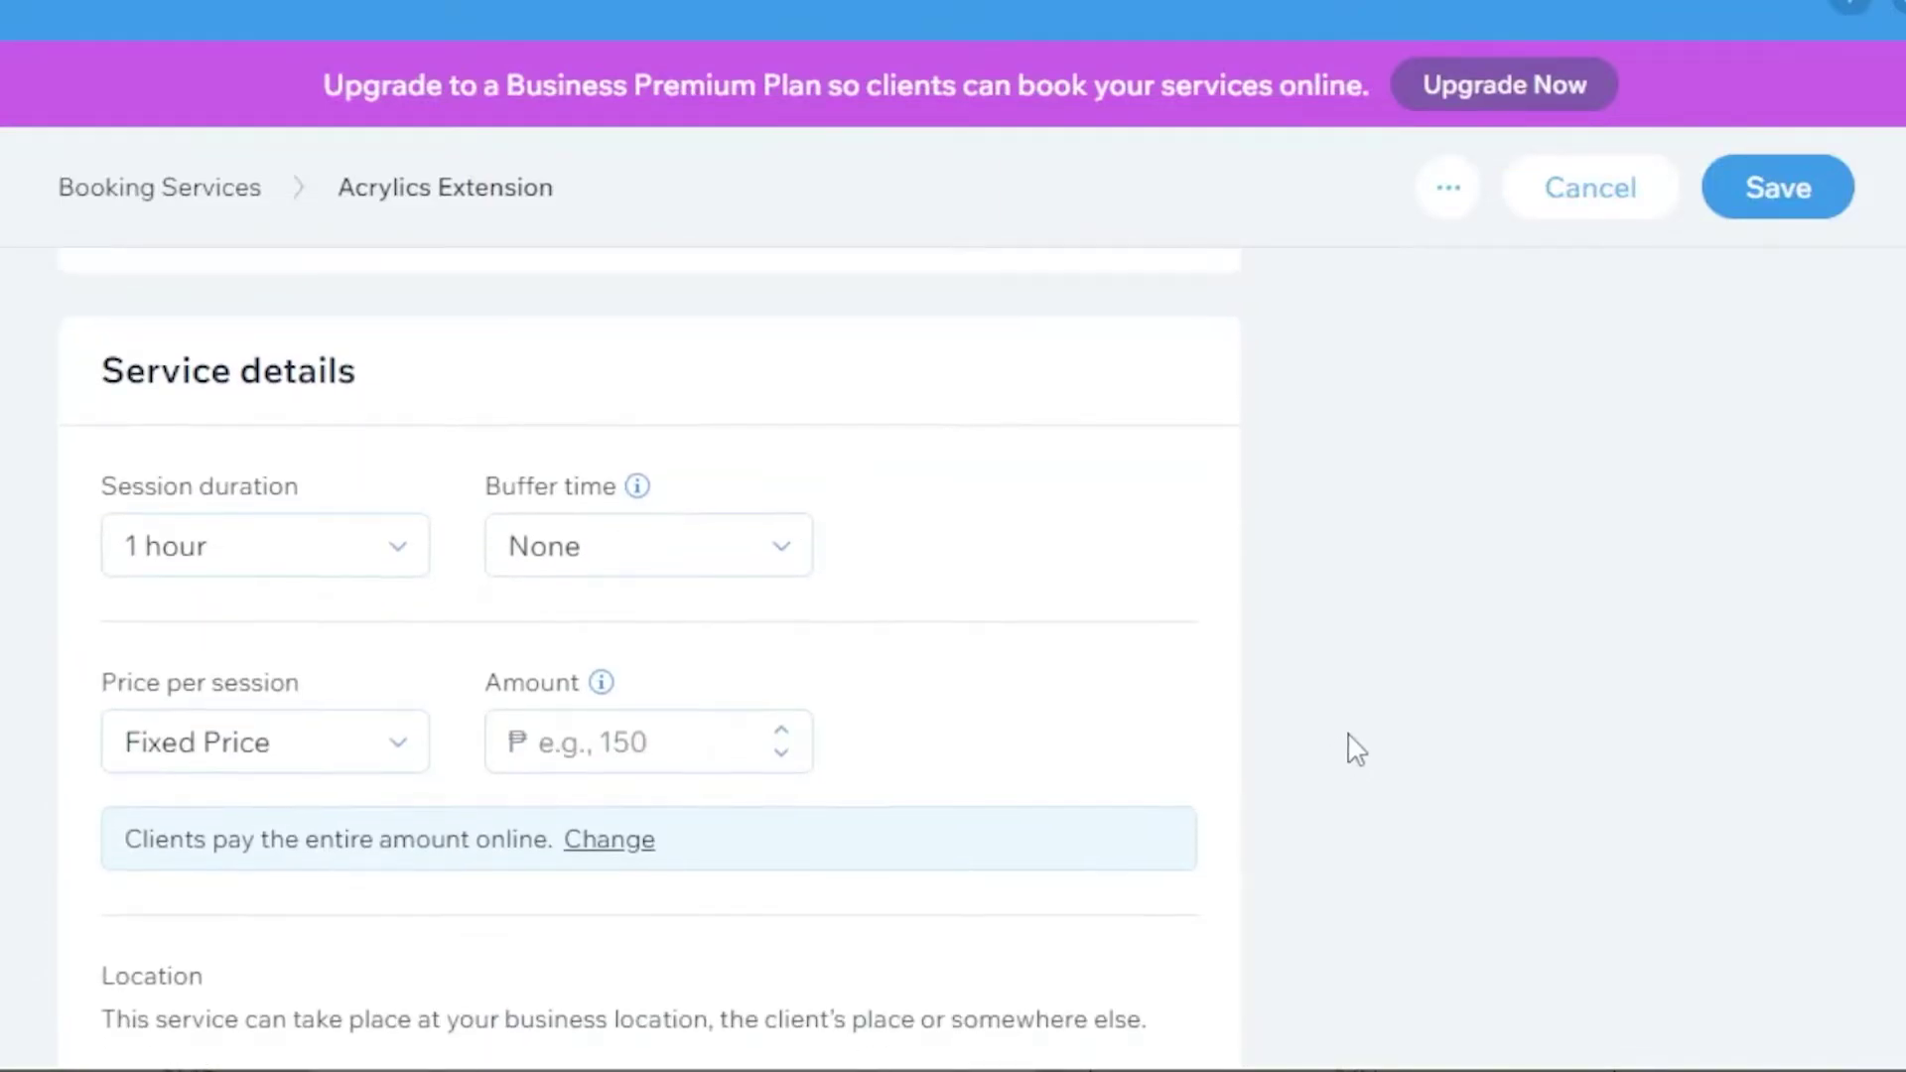